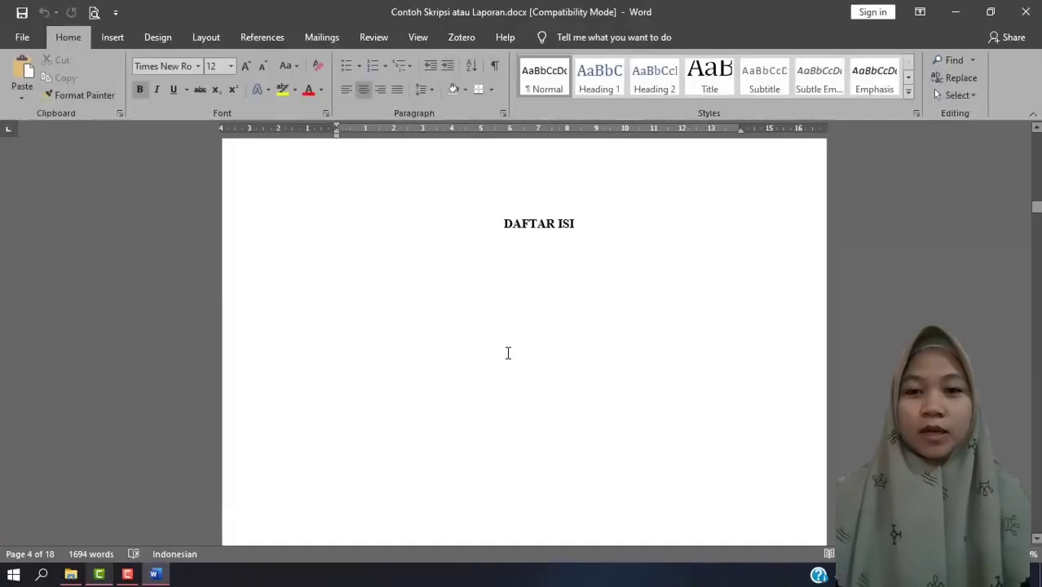
Look through the empty DAFTAR ISI, DAFTAR TABEL and DAFTAR GAMBAR pages and the section headings of BAB 1.
scroll(507, 352, "down", 3)
scroll(507, 354, "down", 5)
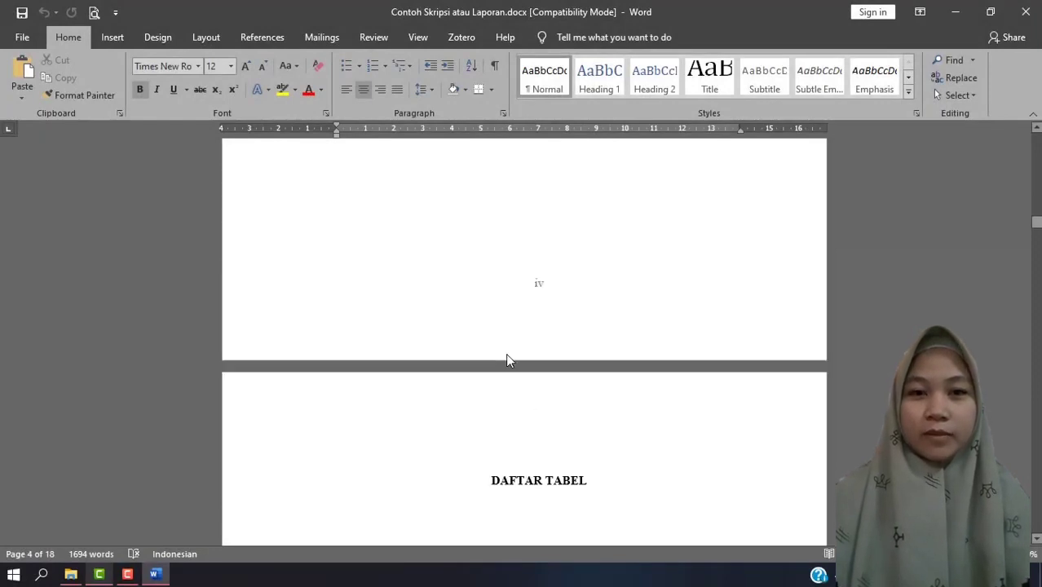
scroll(508, 352, "down", 10)
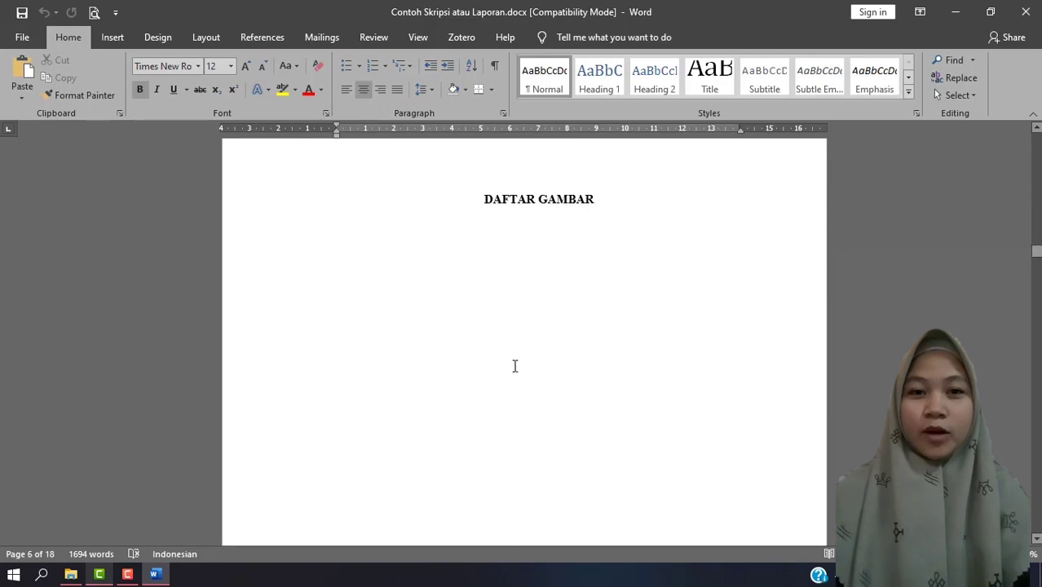
scroll(515, 367, "down", 10)
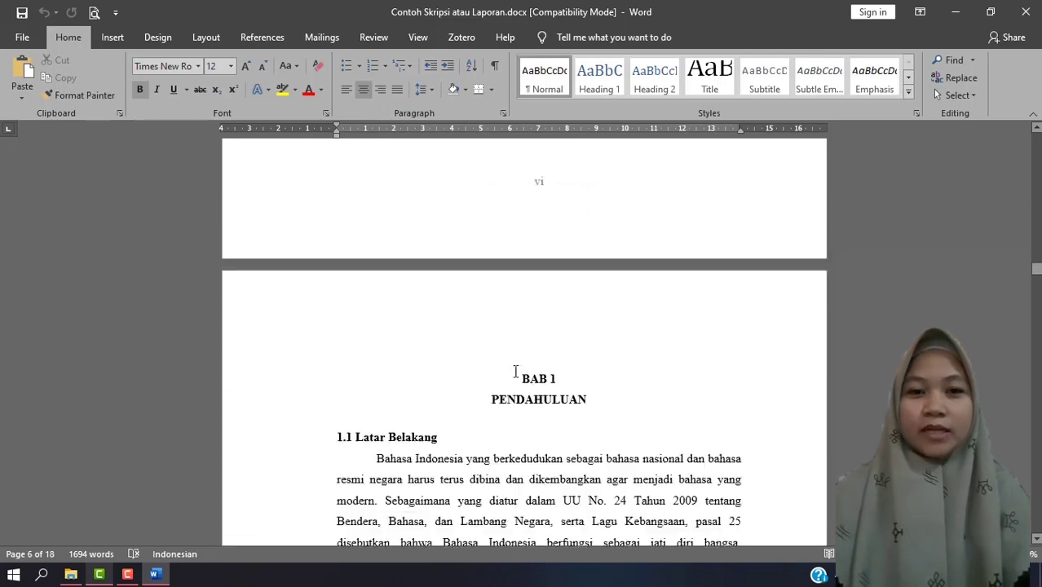
scroll(516, 371, "down", 6)
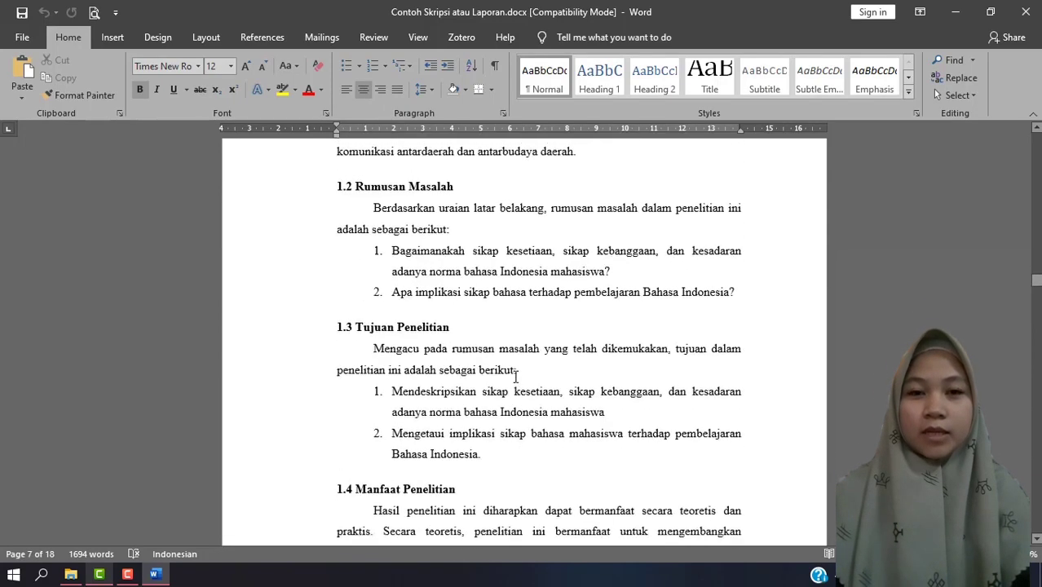
scroll(514, 377, "down", 2)
scroll(514, 377, "up", 5)
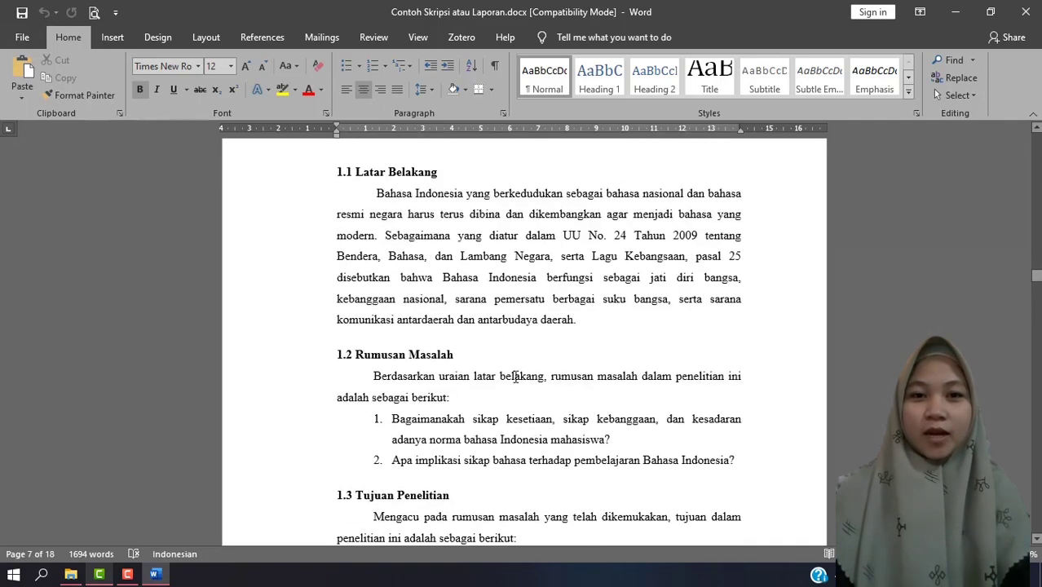
scroll(515, 377, "up", 4)
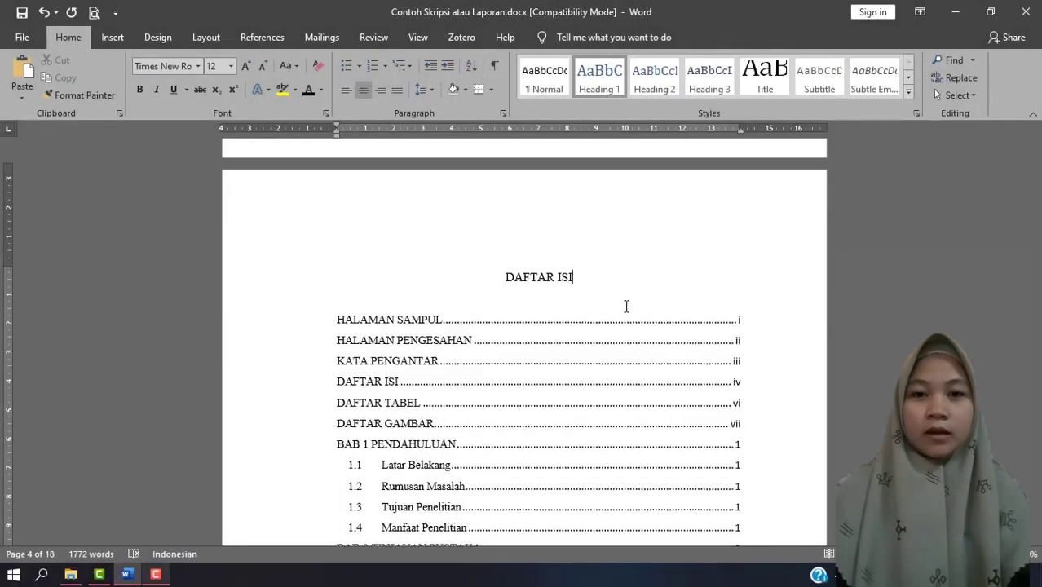
Examine the finished example of the table of contents and the DAFTAR TABEL list with their page numbers.
scroll(626, 305, "down", 5)
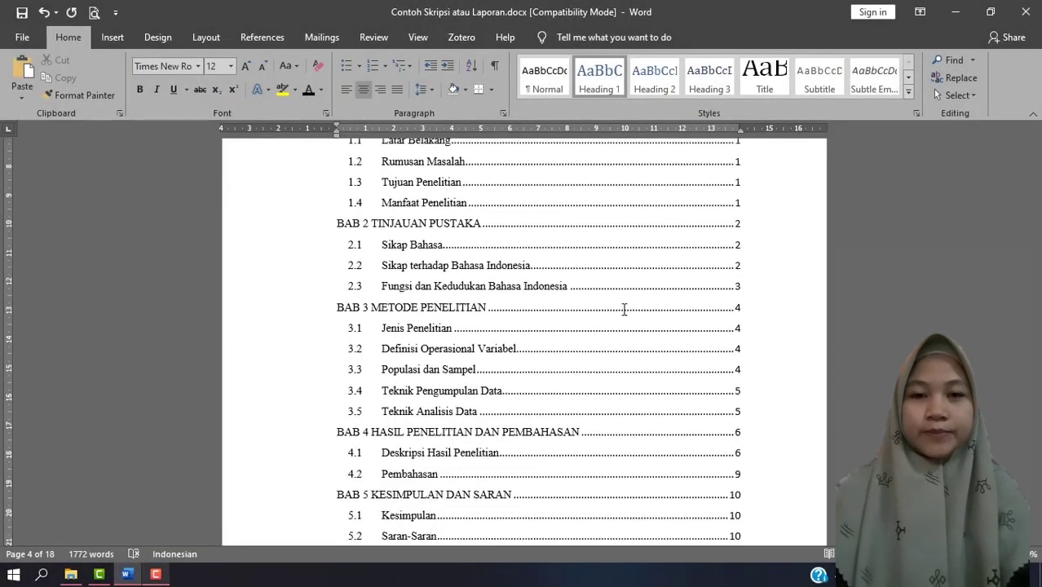
scroll(624, 309, "down", 6)
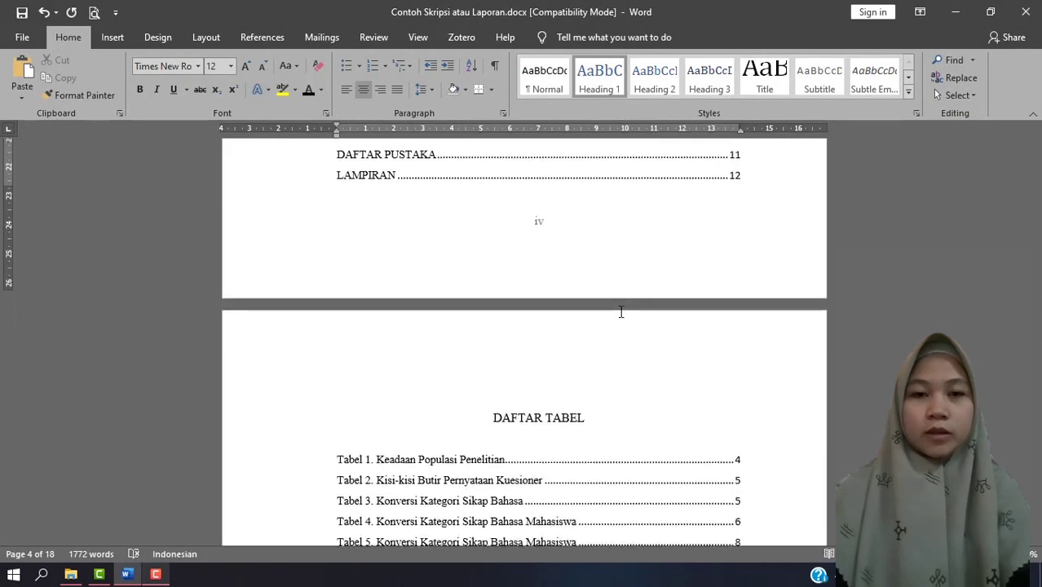
scroll(621, 313, "down", 8)
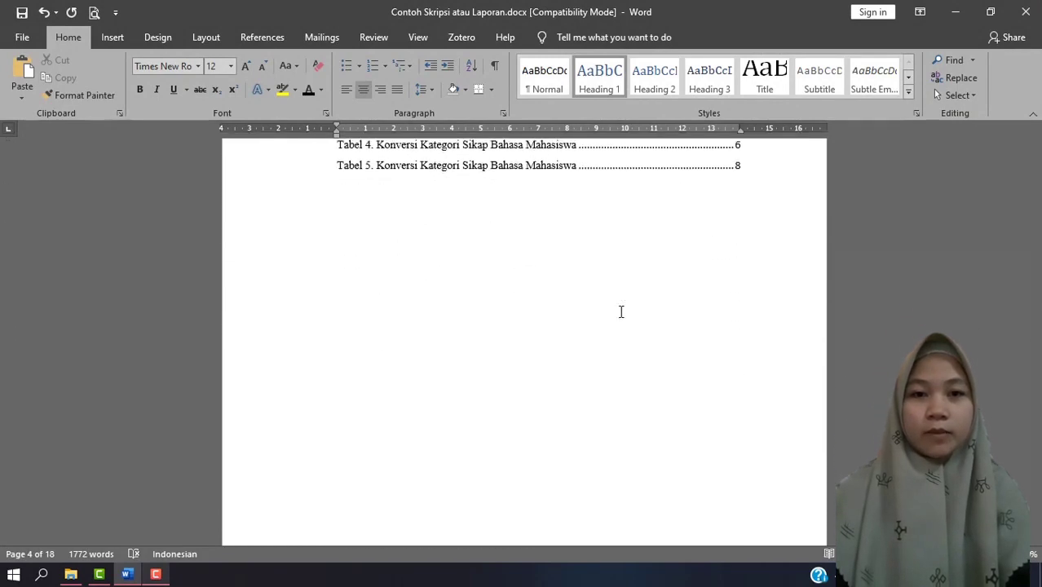
scroll(620, 313, "down", 8)
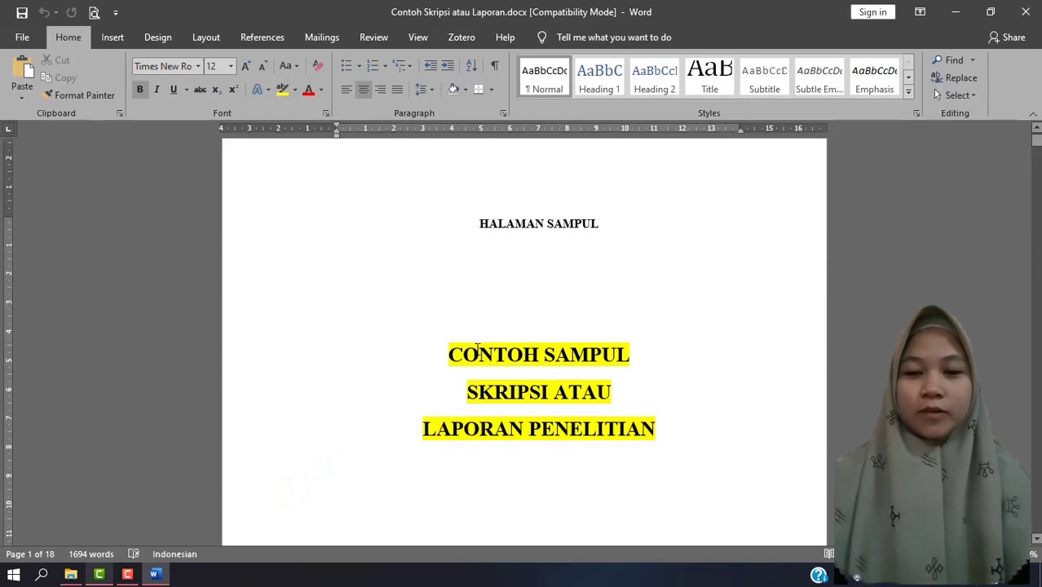
Review the document's structure from the cover page and empty list pages through the chapter headings, tables and charts up to BAB 4.
scroll(478, 348, "down", 20)
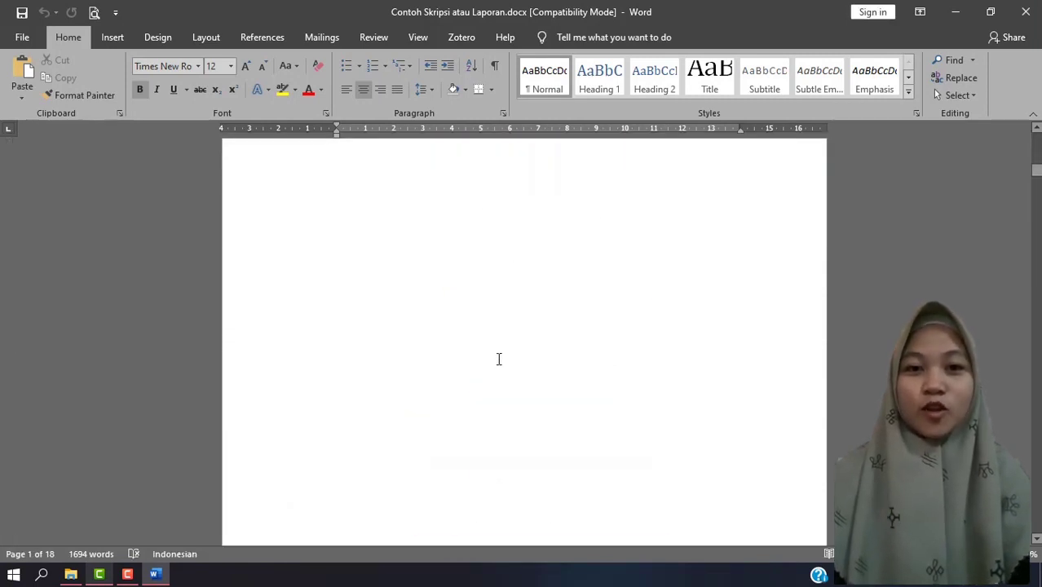
scroll(499, 358, "down", 15)
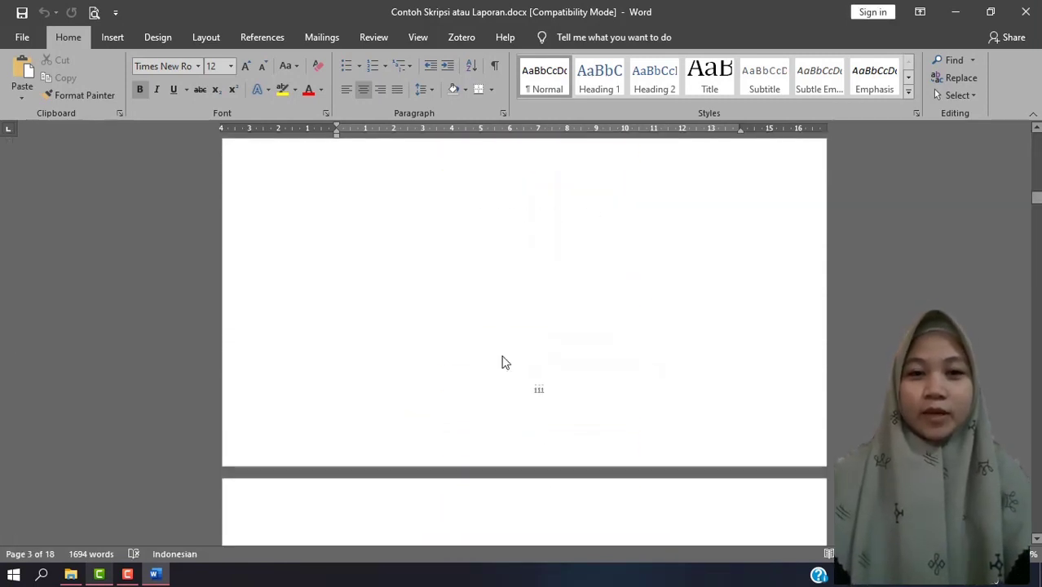
scroll(503, 367, "down", 7)
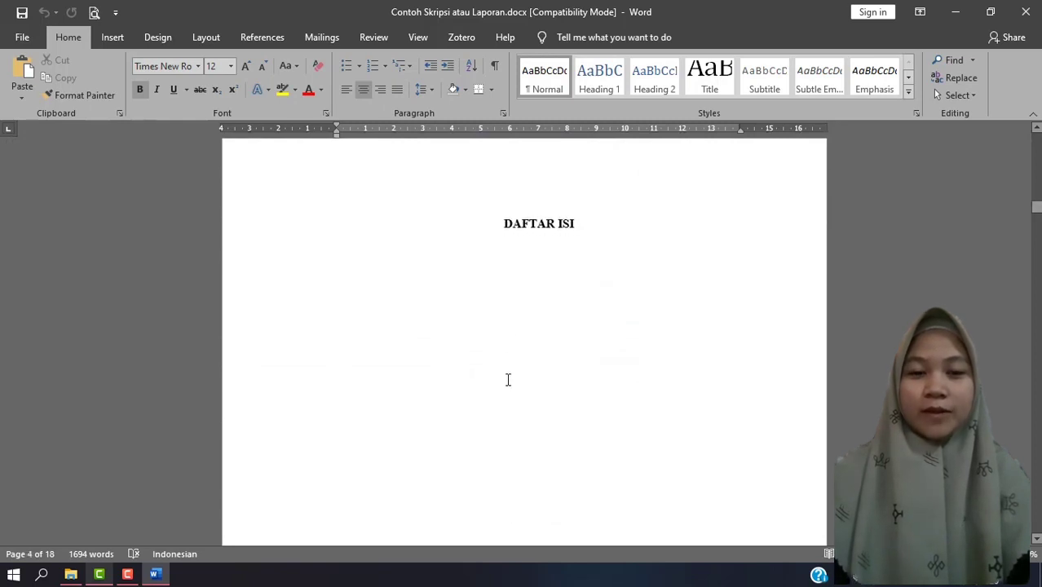
scroll(508, 354, "down", 2)
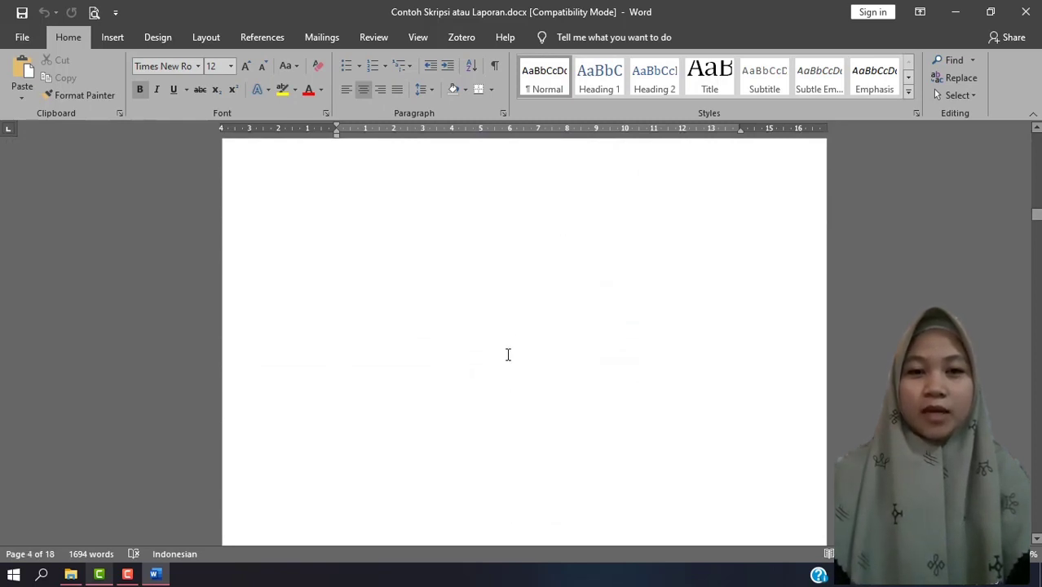
scroll(507, 354, "down", 6)
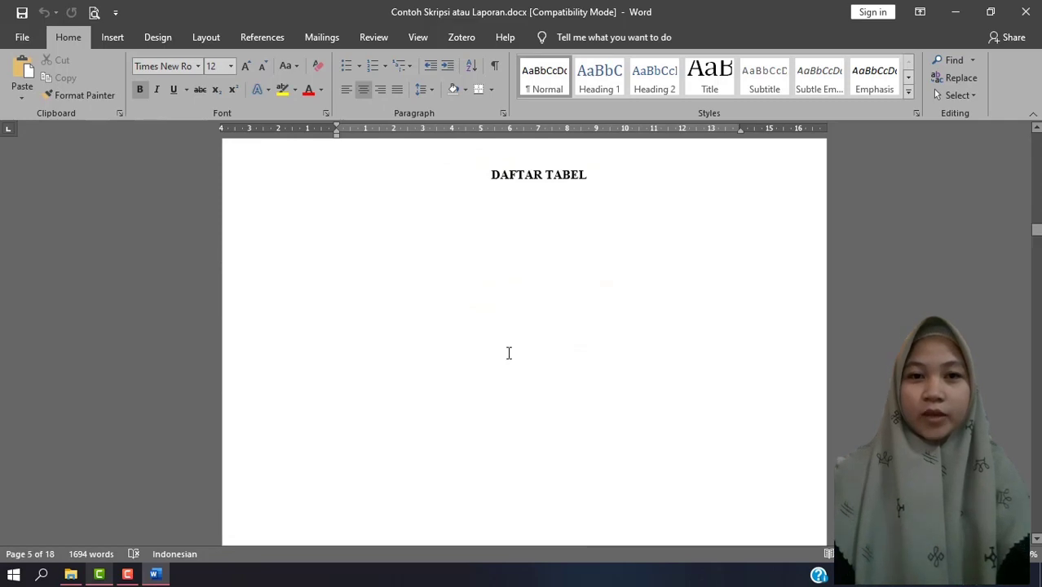
scroll(508, 352, "down", 10)
scroll(514, 363, "down", 5)
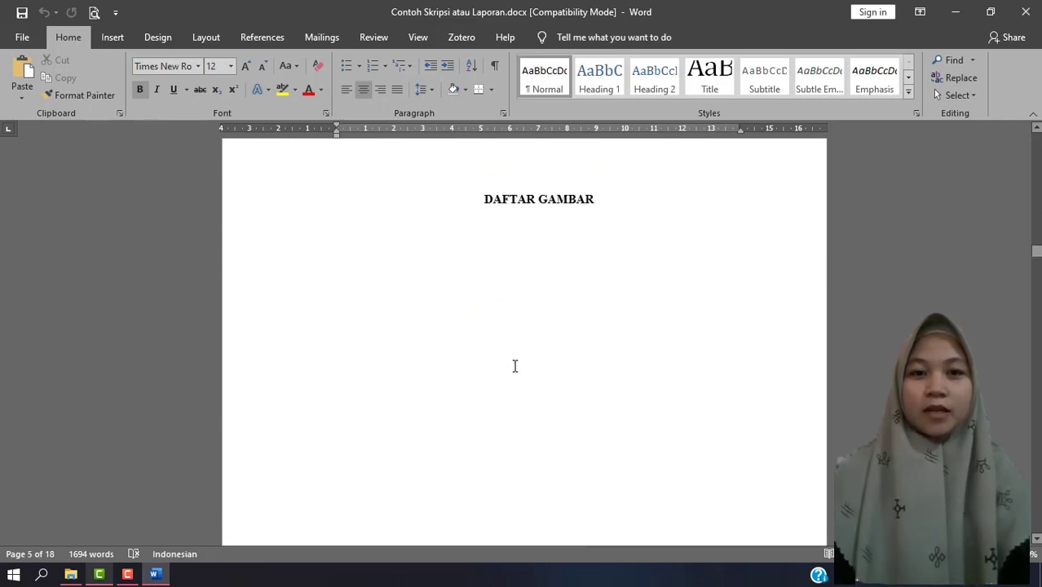
scroll(514, 366, "down", 20)
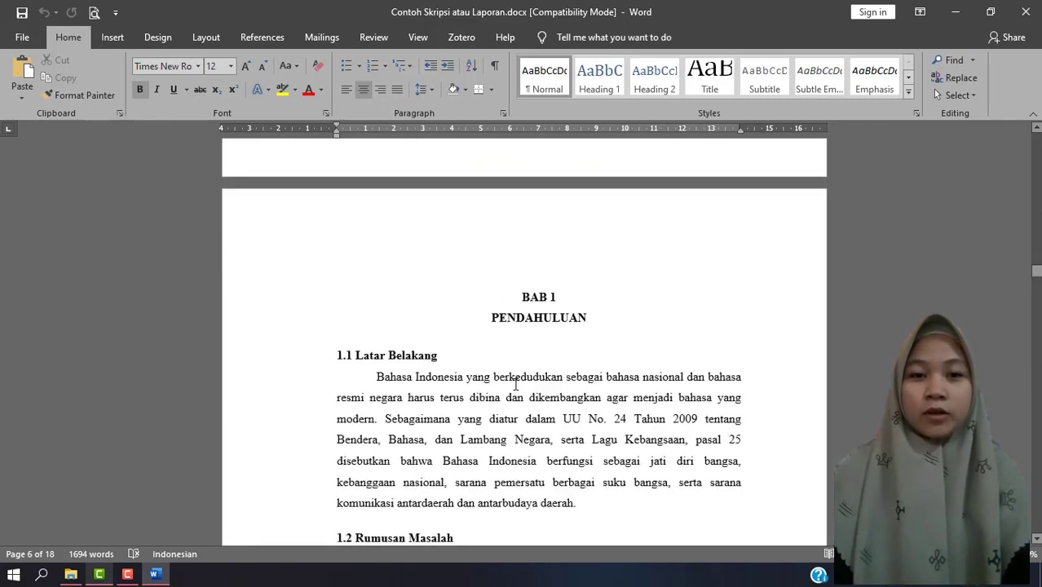
scroll(515, 383, "down", 20)
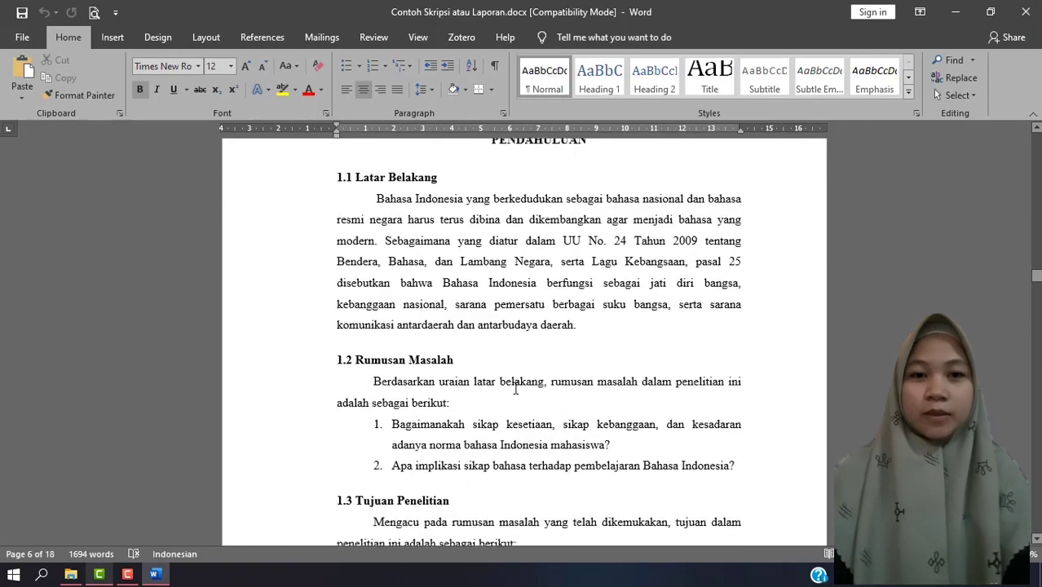
scroll(517, 391, "down", 20)
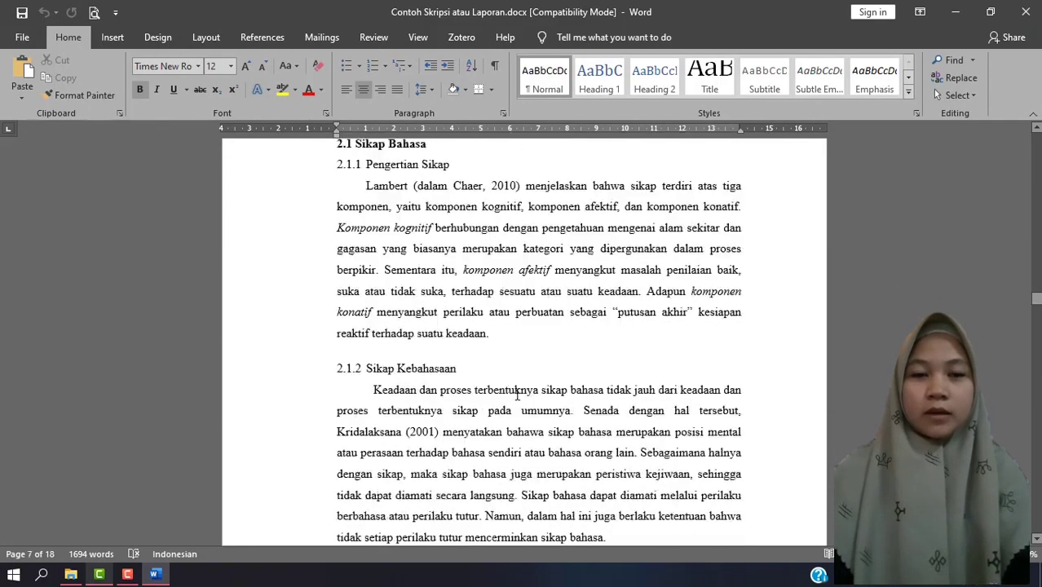
scroll(517, 400, "down", 15)
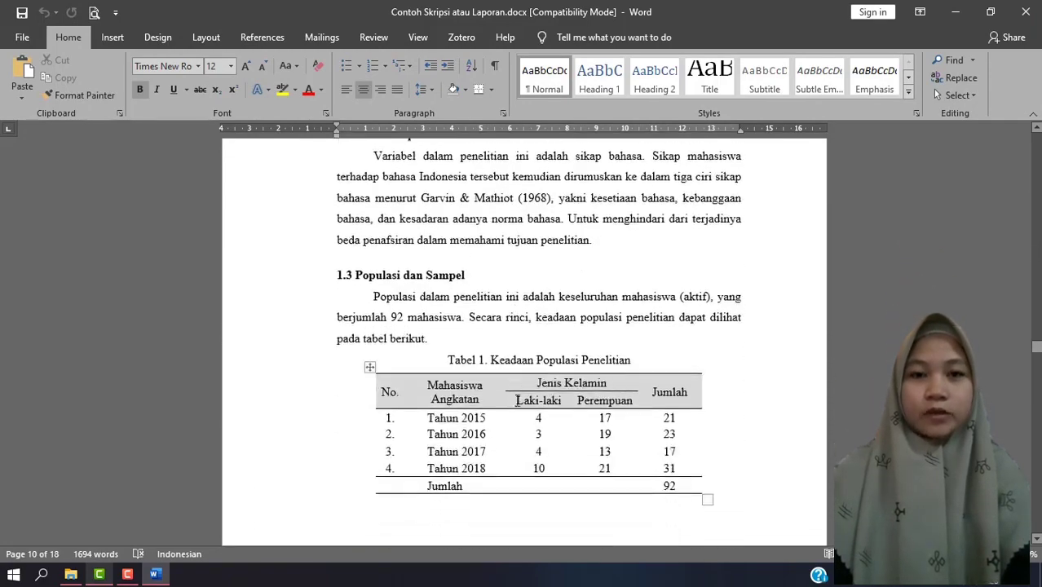
scroll(517, 400, "down", 20)
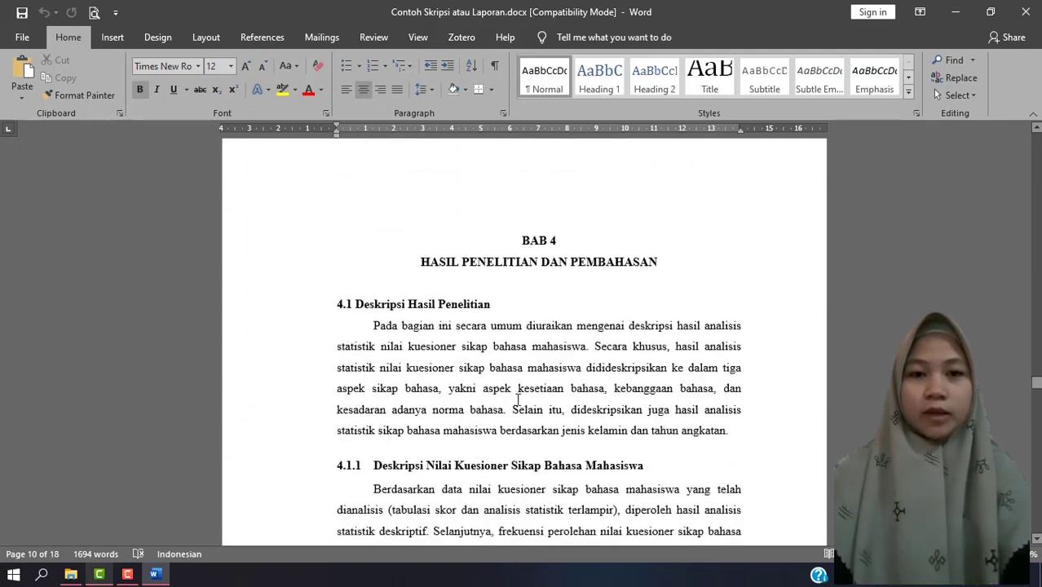
scroll(517, 397, "down", 10)
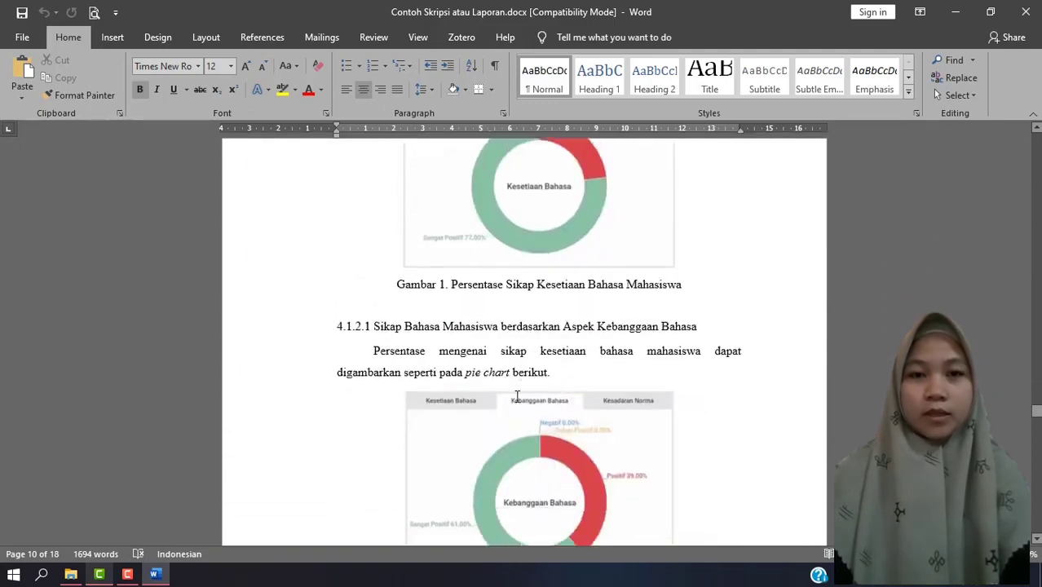
scroll(516, 398, "down", 5)
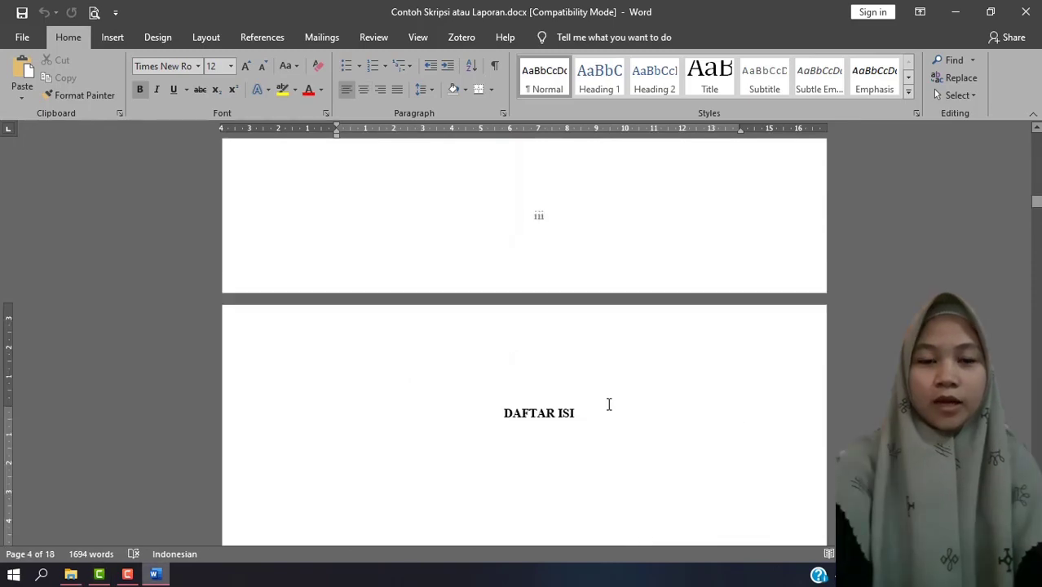
scroll(609, 404, "down", 2)
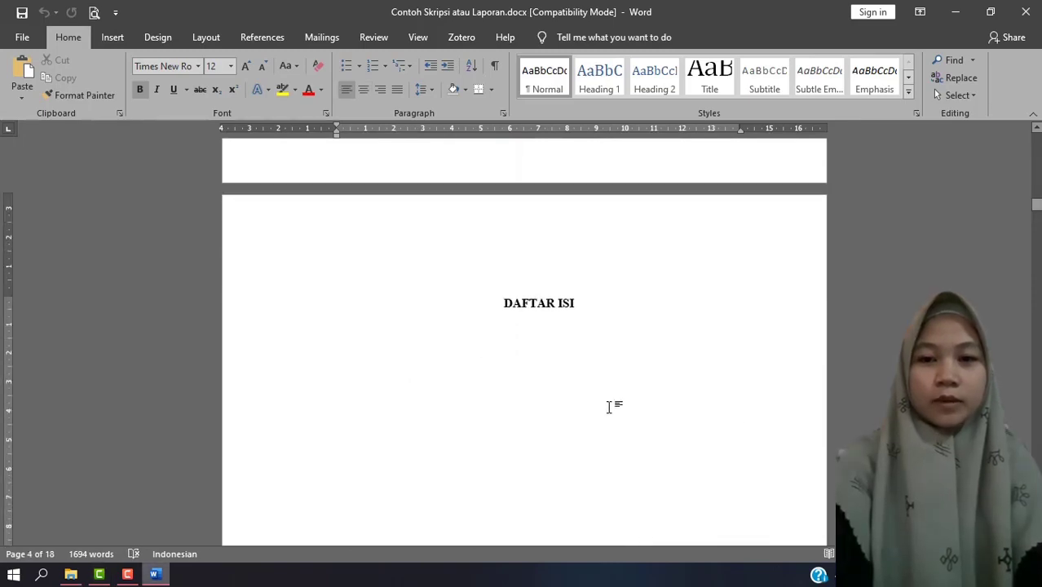
scroll(609, 404, "down", 5)
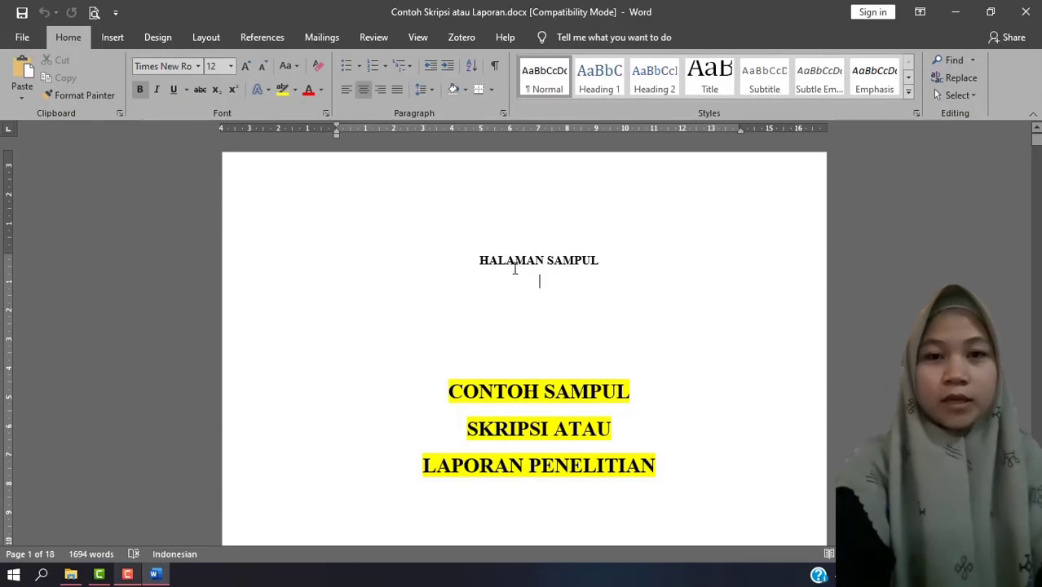
Apply the Heading 1 style to the HALAMAN SAMPUL title on the cover page.
left_click(478, 261)
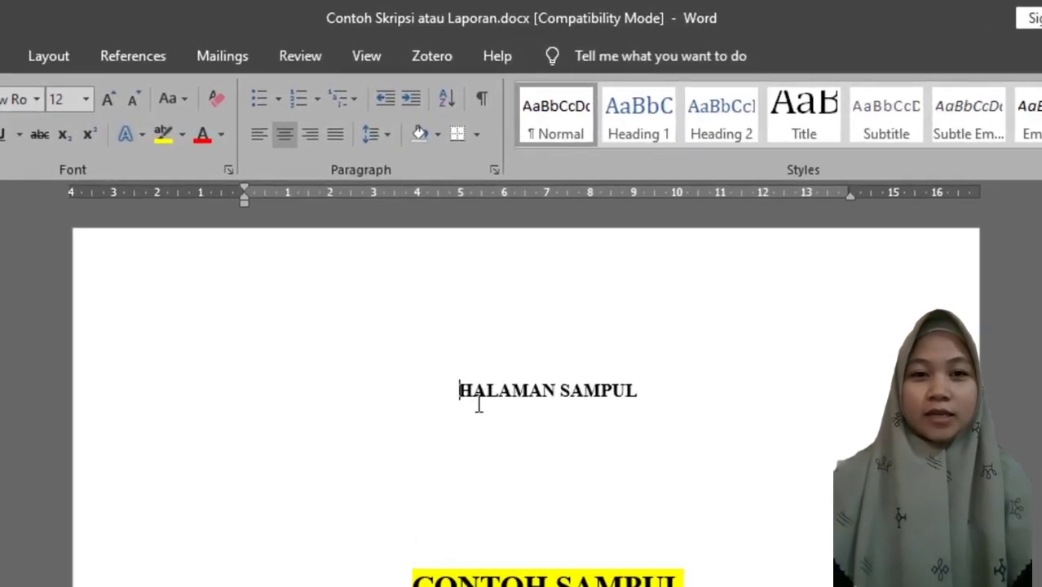
left_click_drag(457, 388, 654, 376)
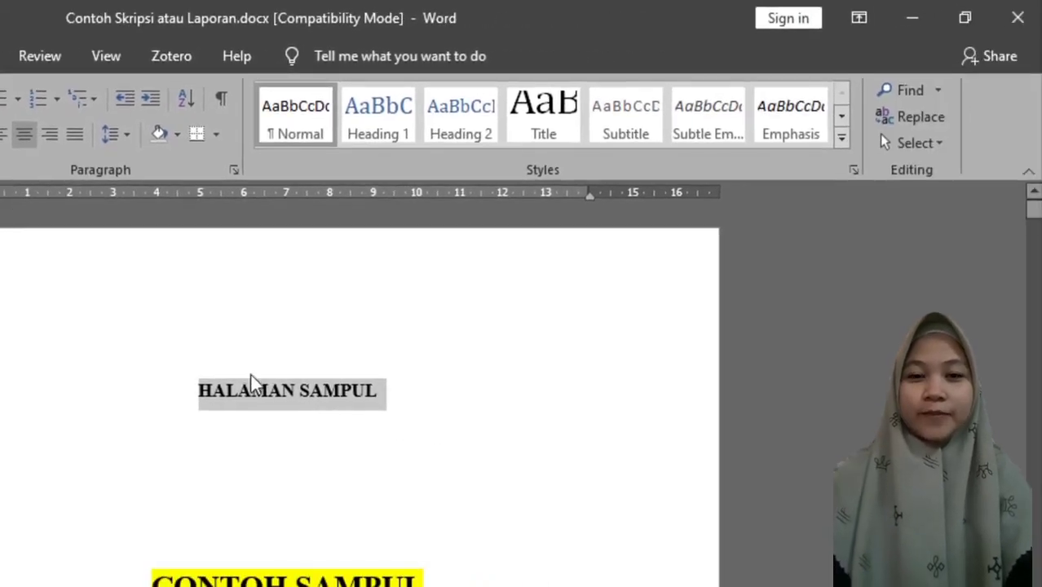
left_click(379, 126)
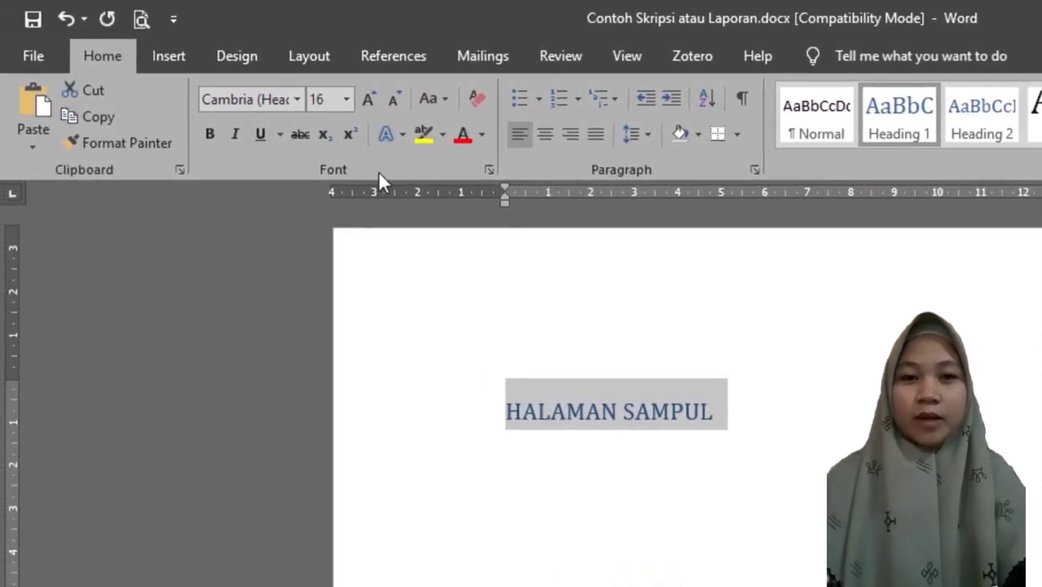
Format the HALAMAN SAMPUL heading as 12 pt Times New Roman in black and centre it.
left_click(345, 98)
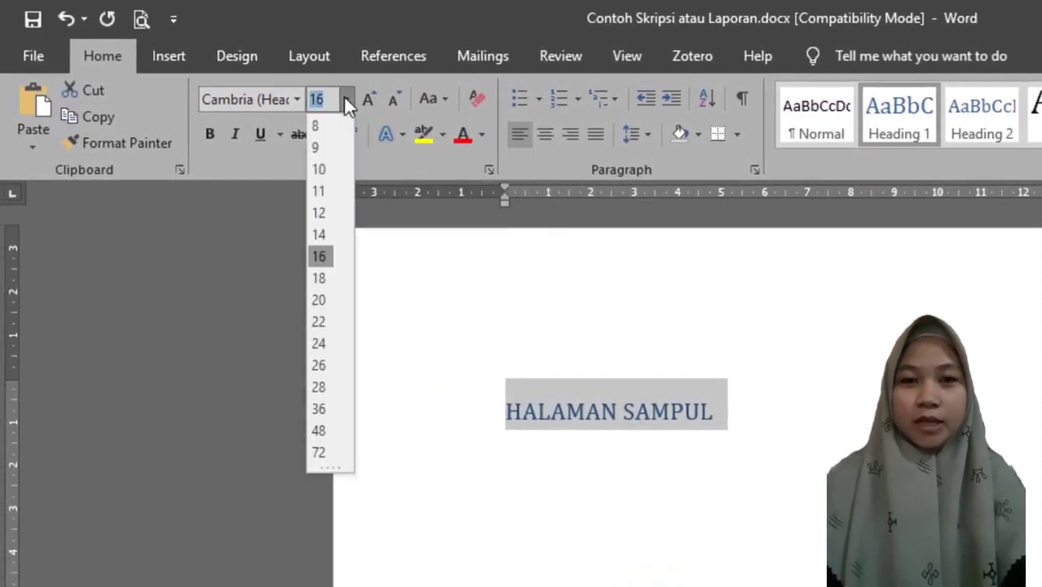
left_click(319, 213)
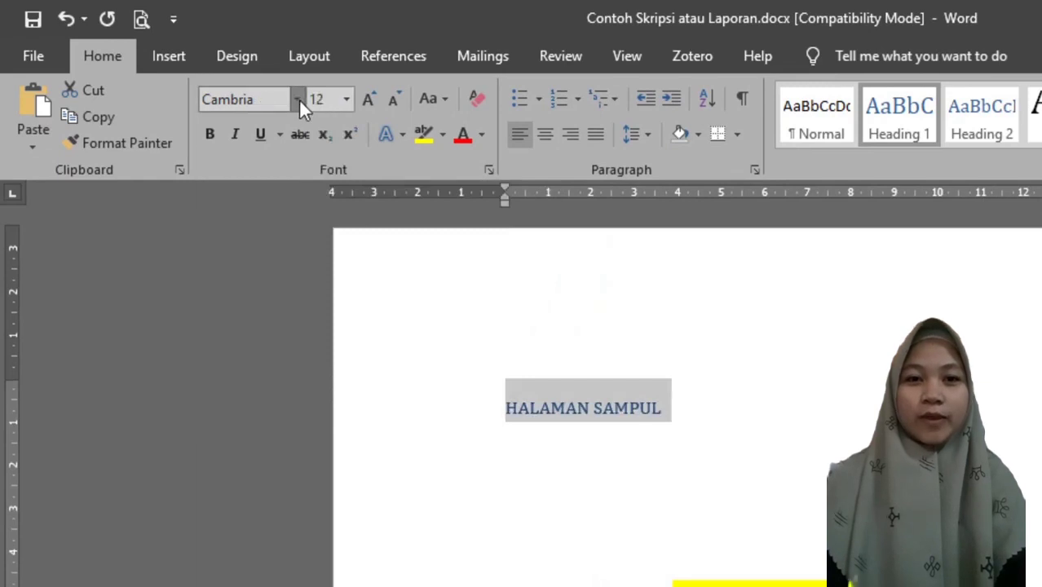
left_click(299, 98)
left_click(322, 233)
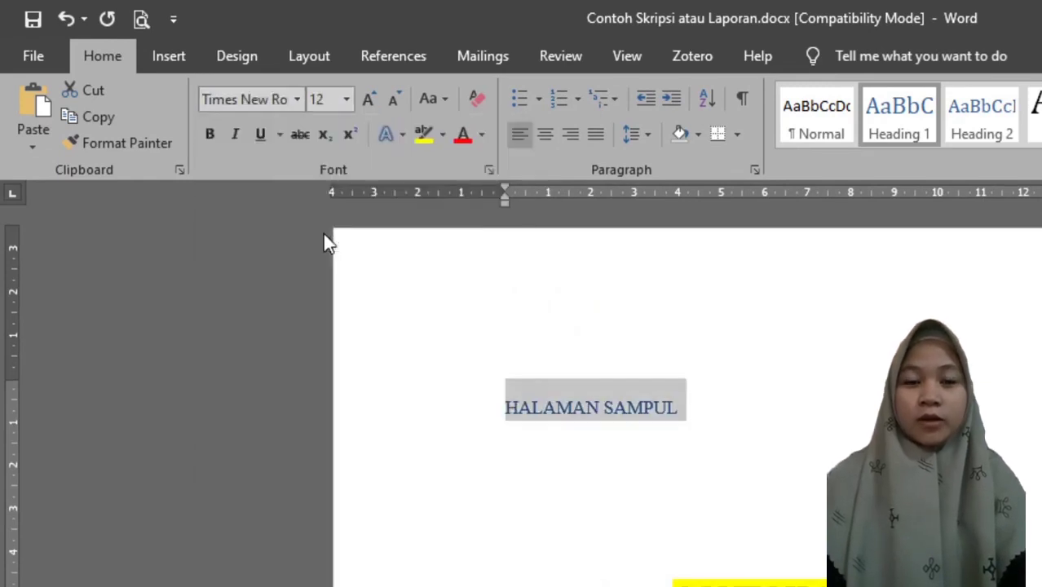
left_click(481, 135)
left_click(519, 162)
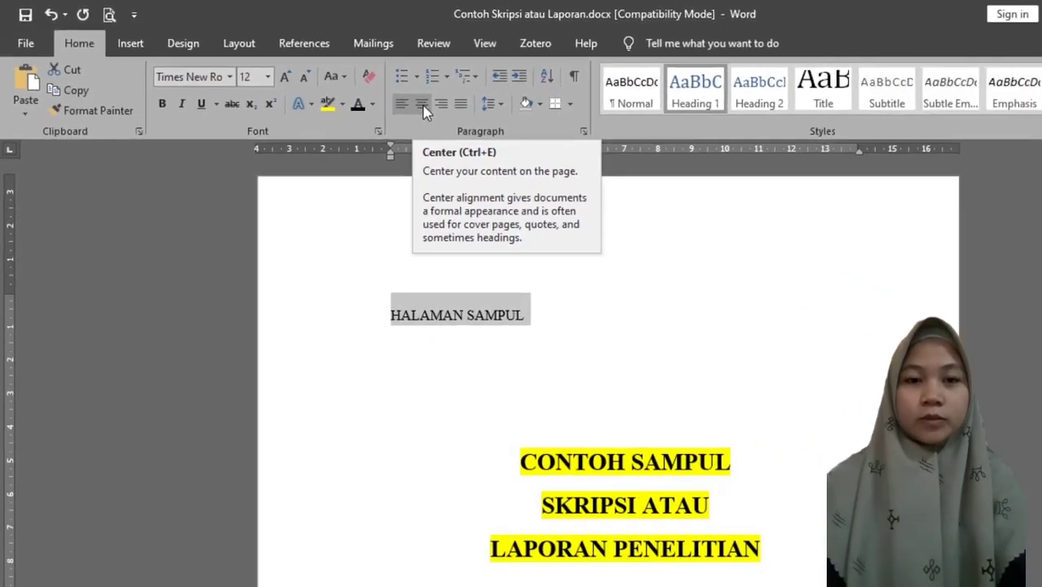
left_click(546, 135)
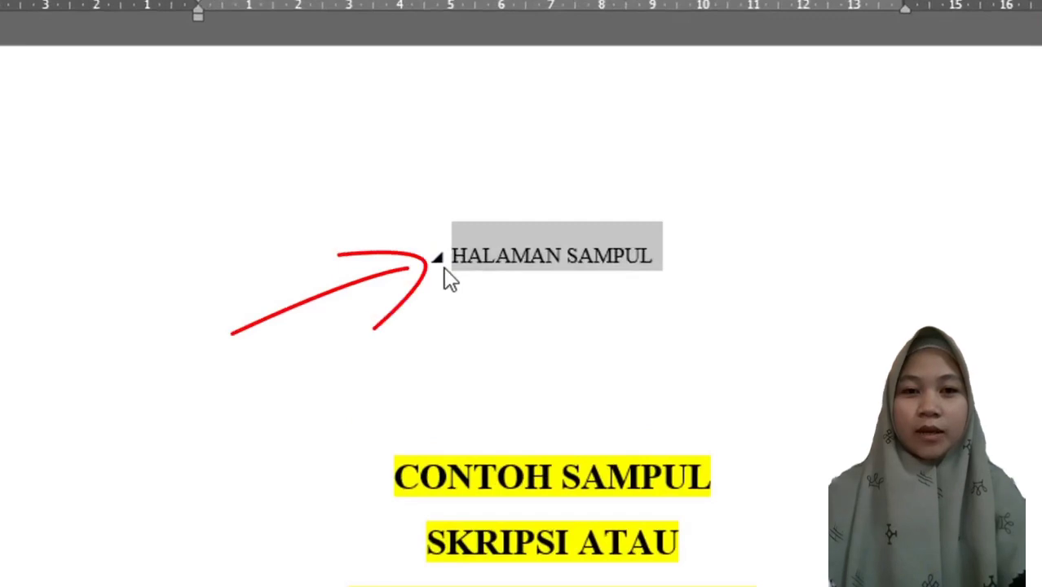
Copy the formatting of the HALAMAN SAMPUL heading onto the HALAMAN PENGESAHAN title with Format Painter.
scroll(546, 293, "down", 10)
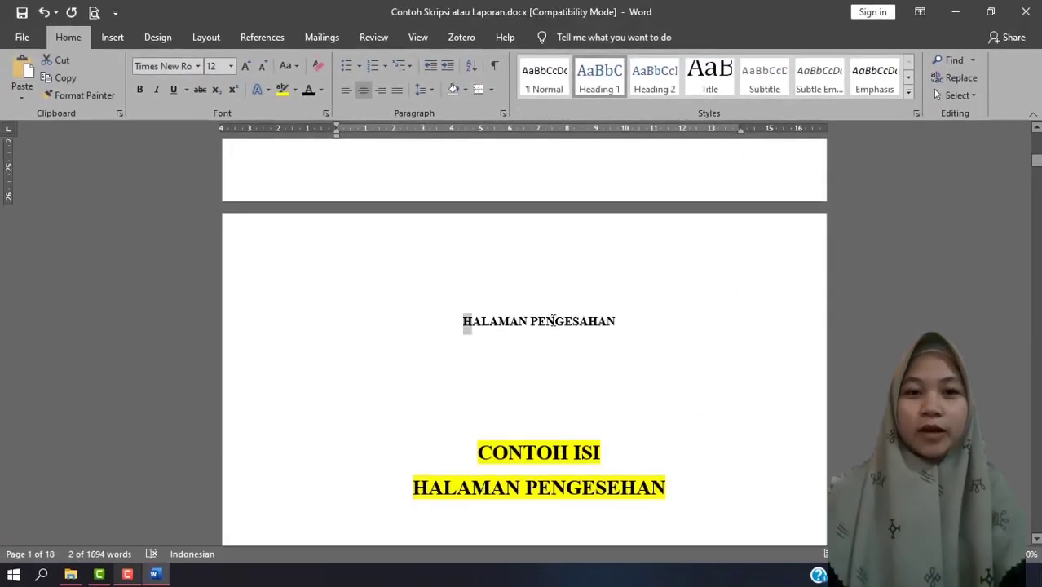
triple_click(553, 321)
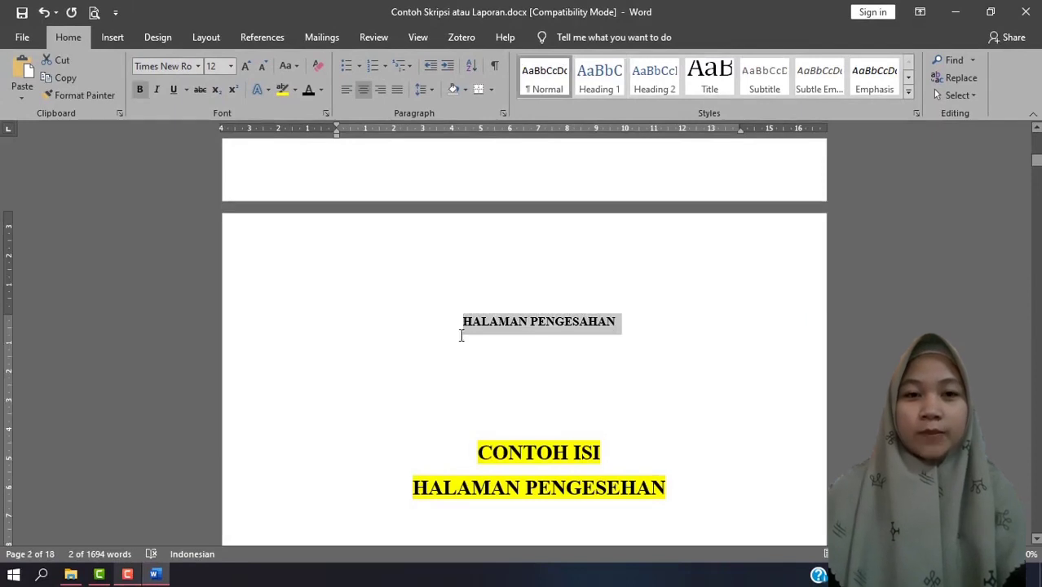
scroll(459, 335, "up", 15)
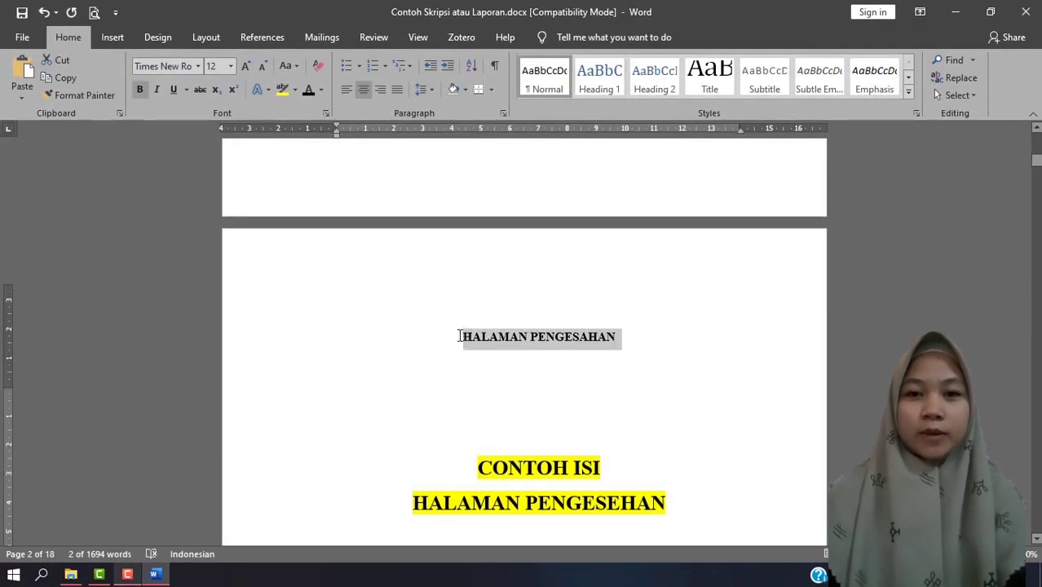
left_click_drag(607, 274, 490, 279)
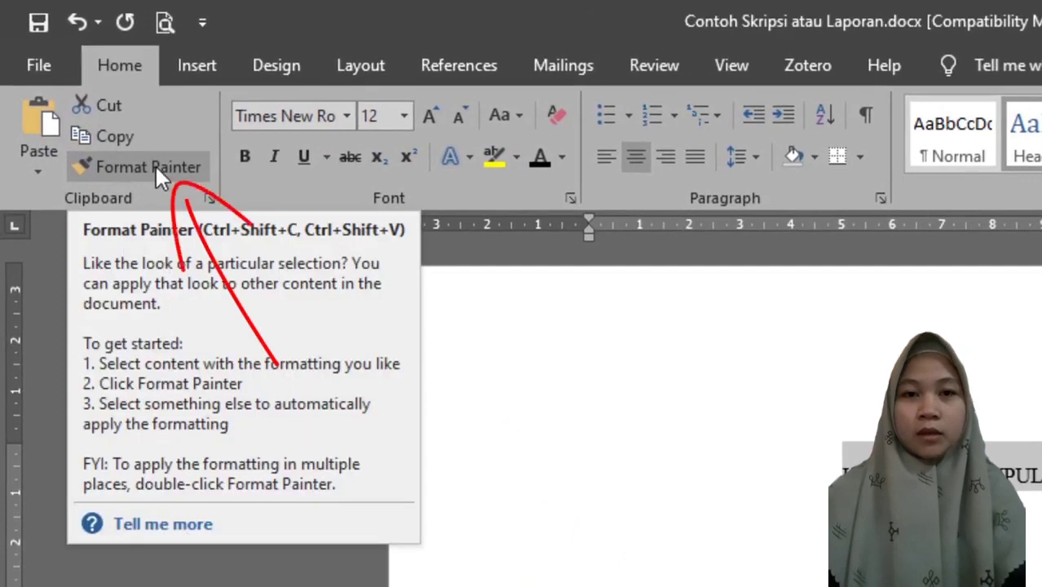
left_click(157, 169)
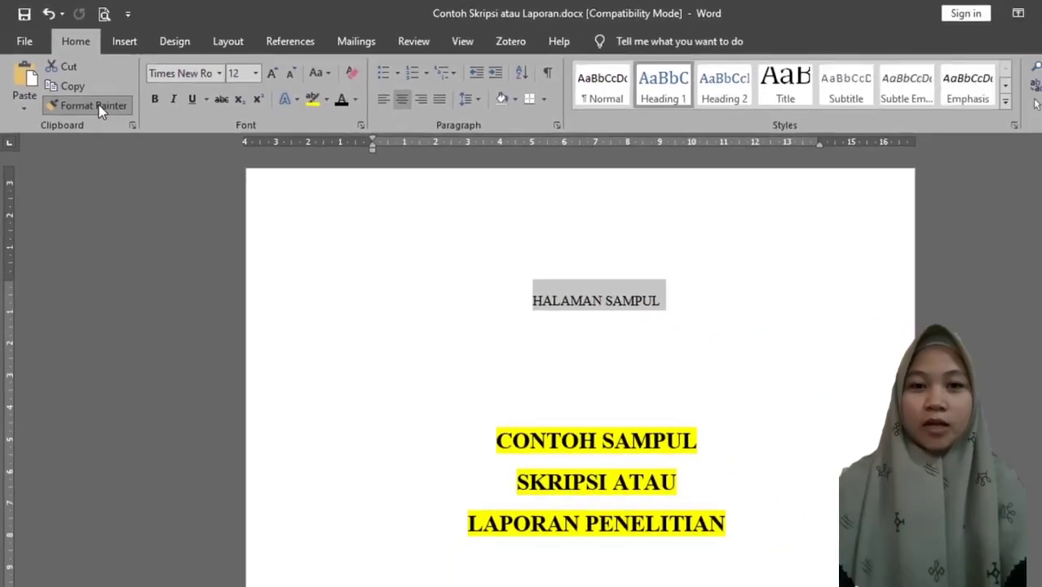
scroll(554, 327, "down", 4)
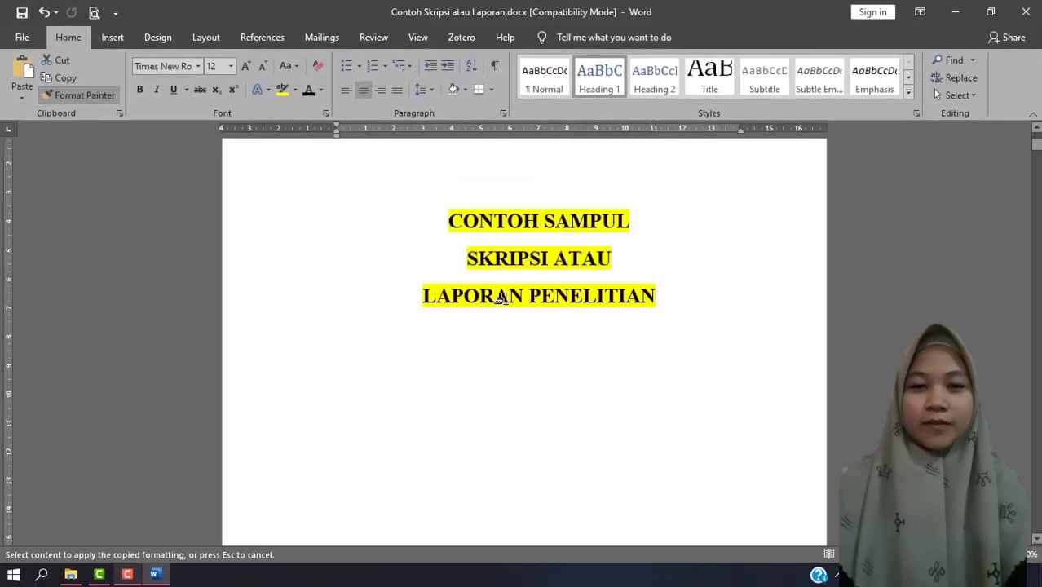
scroll(548, 333, "up", 4)
scroll(556, 327, "down", 14)
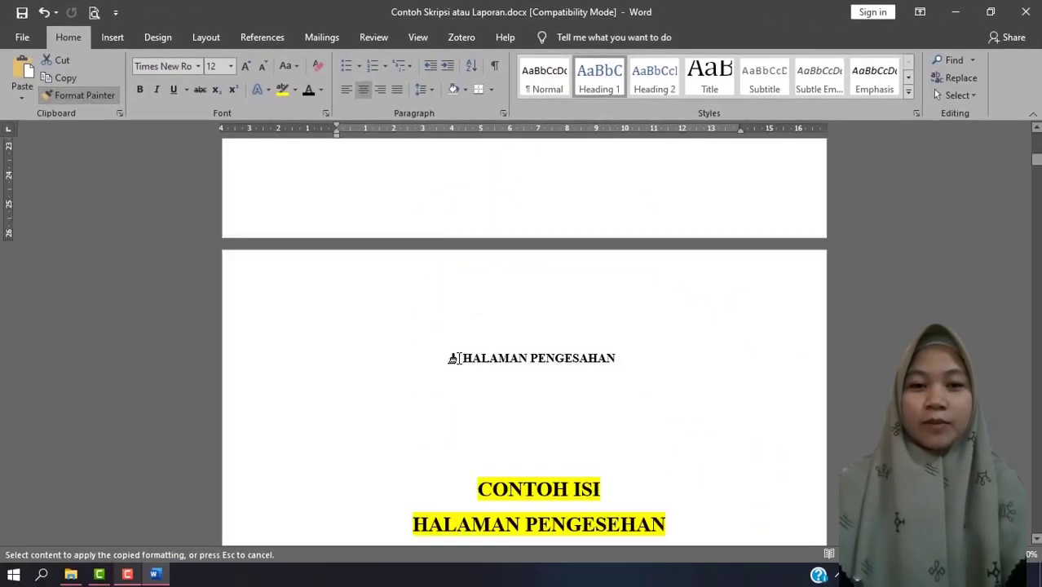
scroll(453, 359, "down", 2)
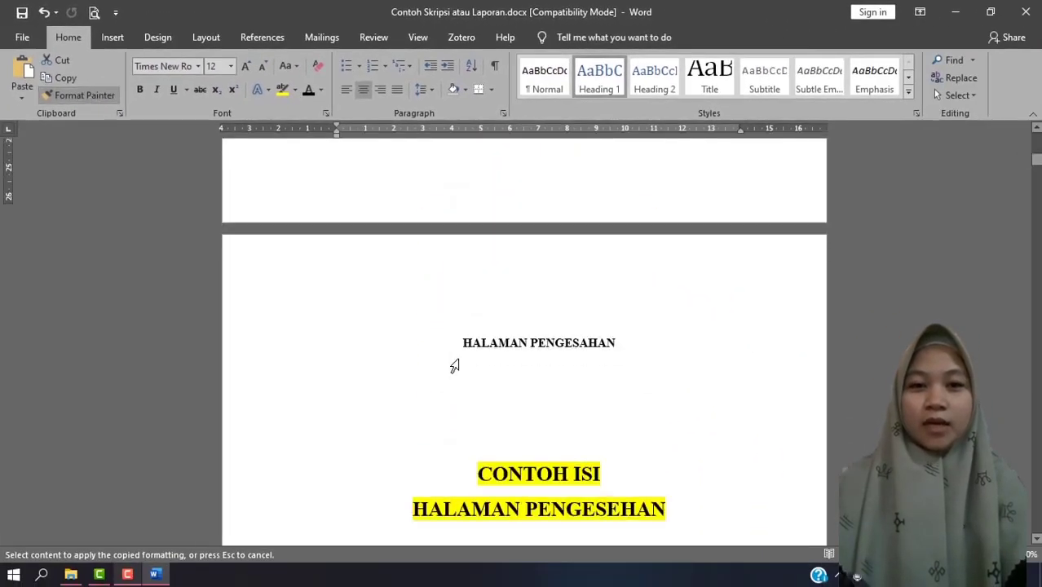
left_click_drag(454, 284, 621, 287)
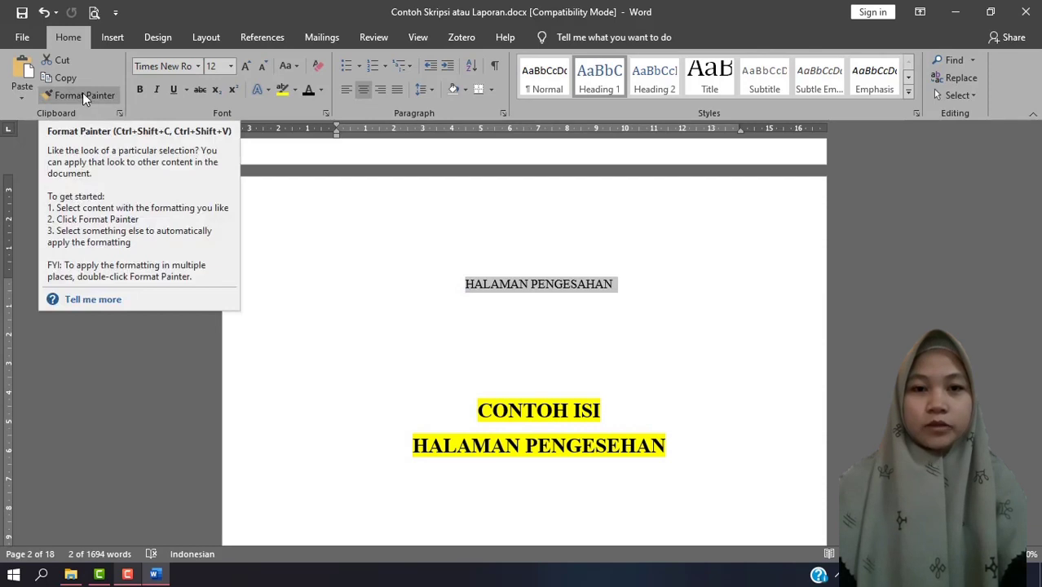
Copy the HALAMAN PENGESAHAN heading's formatting onto the KATA PENGANTAR title and onto the DAFTAR ISI title.
scroll(386, 309, "down", 3)
scroll(387, 309, "down", 10)
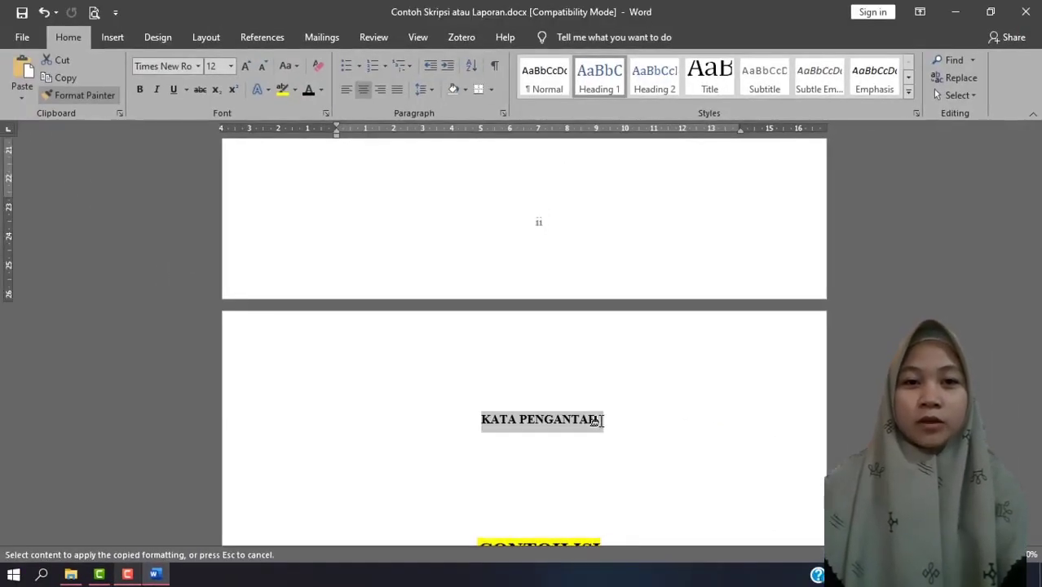
left_click_drag(596, 421, 602, 421)
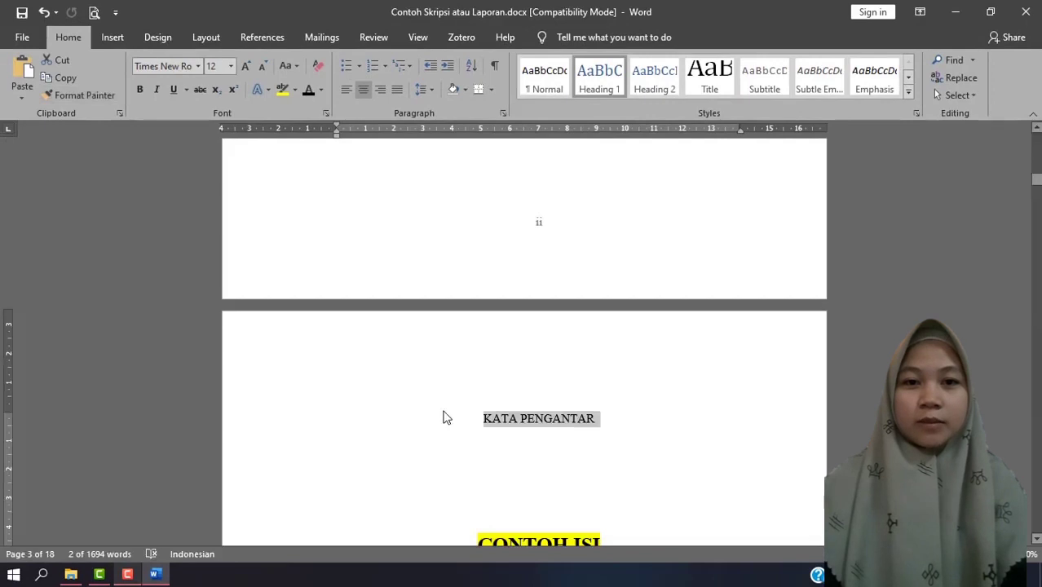
left_click(82, 94)
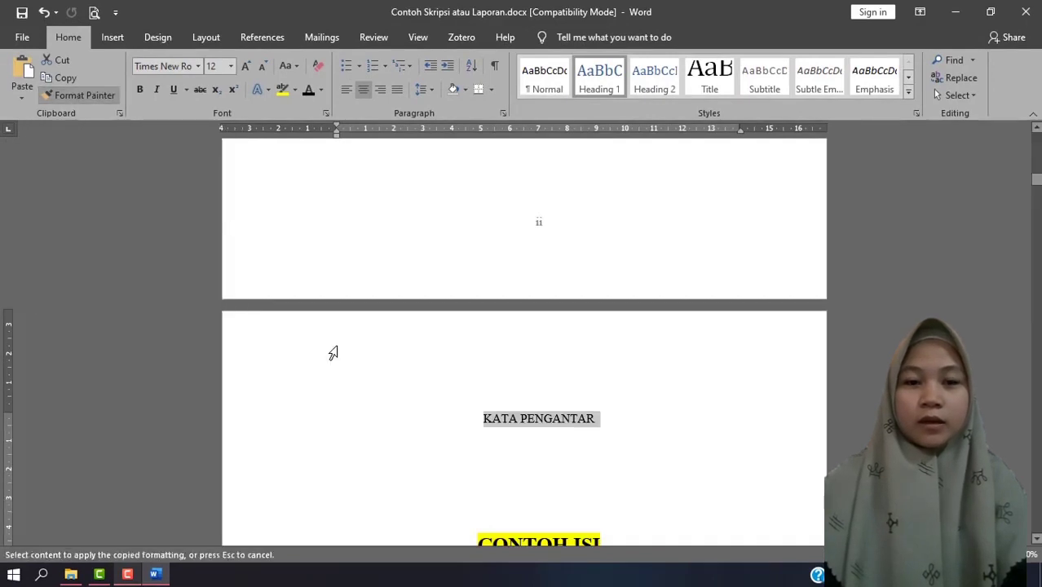
scroll(360, 368, "down", 5)
scroll(360, 368, "down", 10)
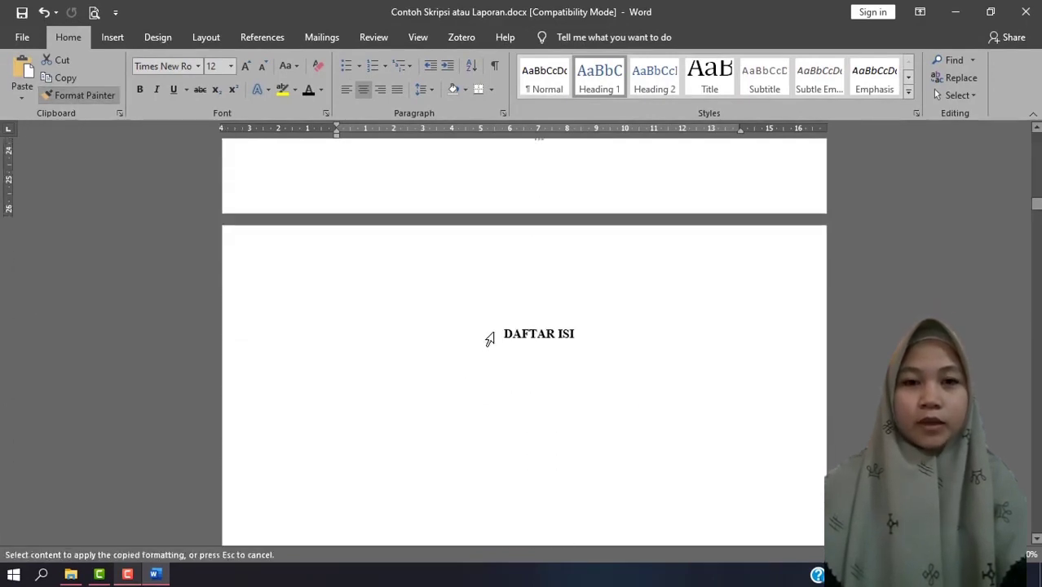
left_click_drag(499, 331, 573, 338)
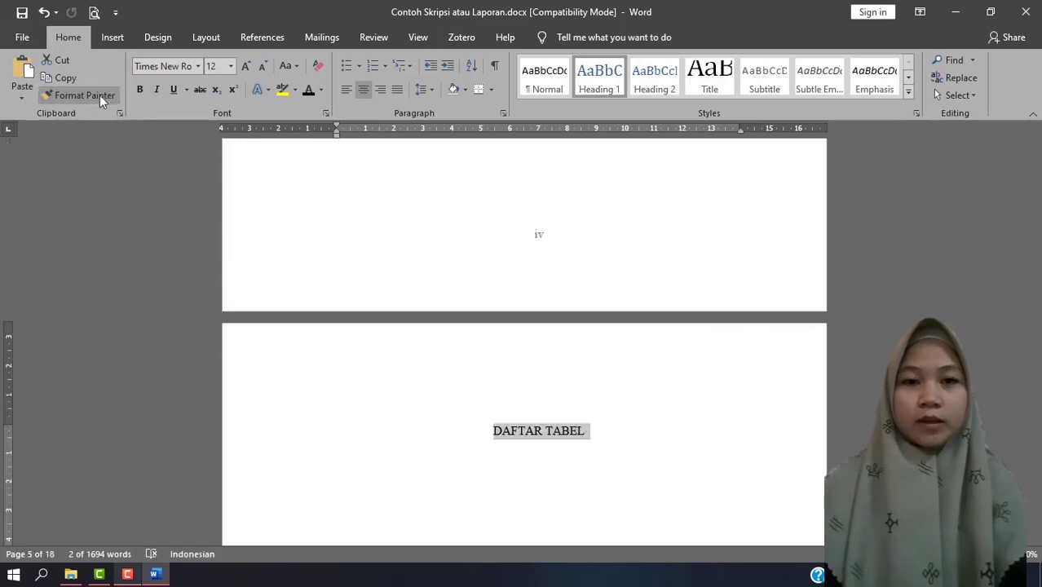
Copy the DAFTAR ISI heading's formatting onto the two-line BAB 1 PENDAHULUAN chapter title.
left_click(100, 97)
scroll(529, 458, "down", 15)
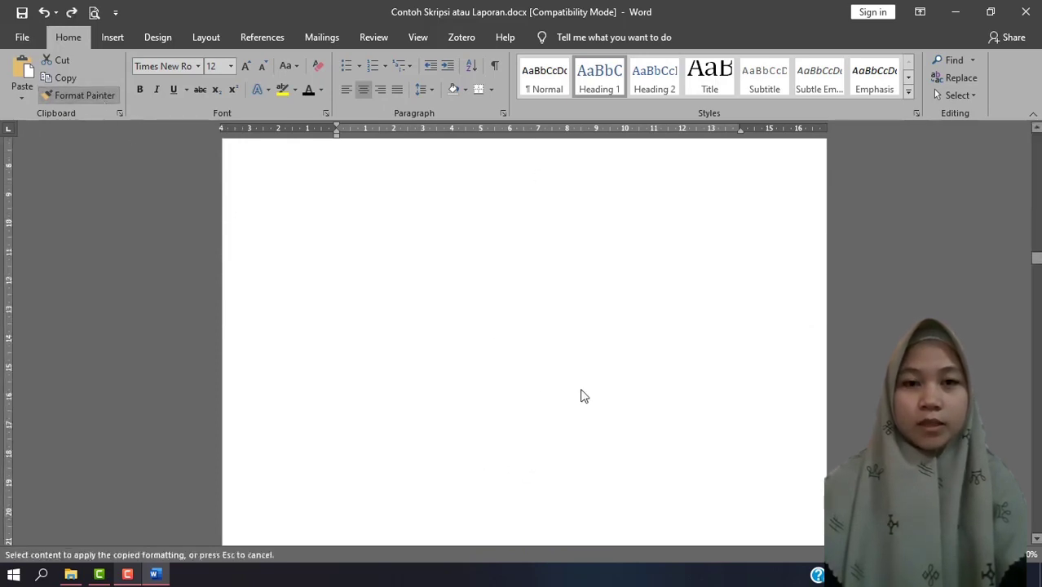
scroll(584, 397, "down", 3)
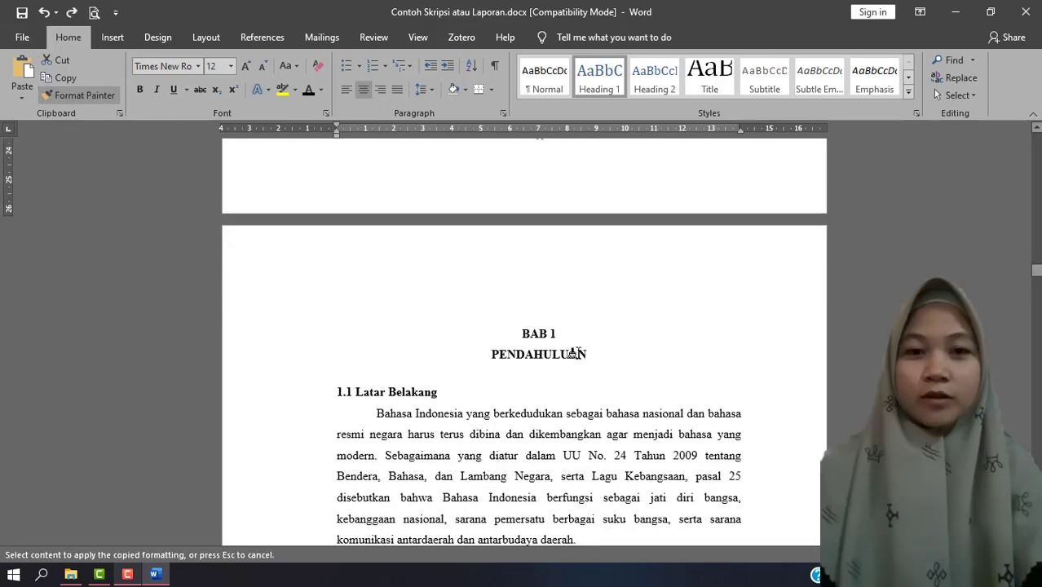
left_click_drag(515, 332, 583, 352)
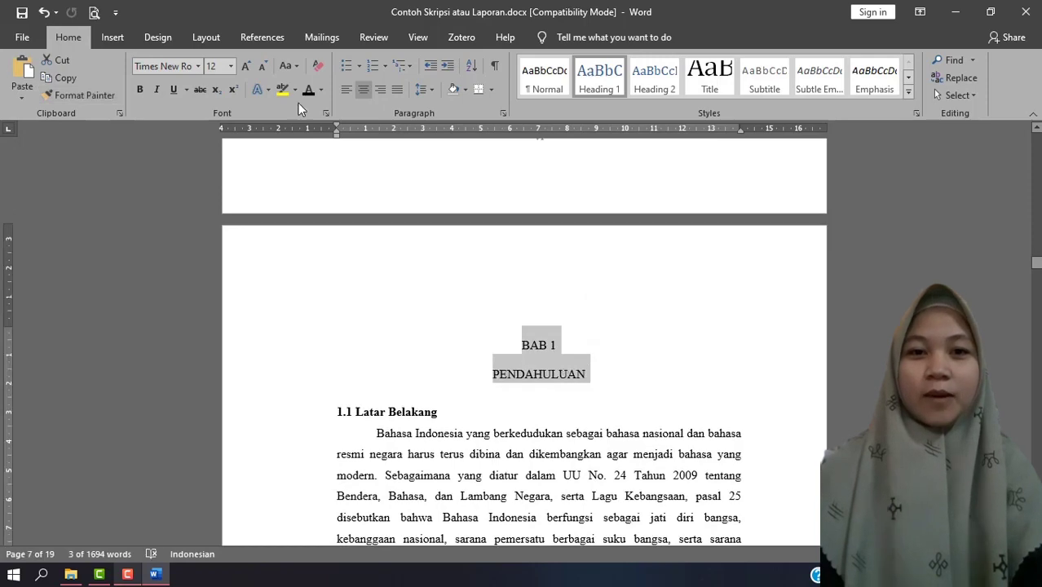
Remove the space before the BAB 1 PENDAHULUAN paragraphs and set their line spacing to 1,5.
left_click(421, 89)
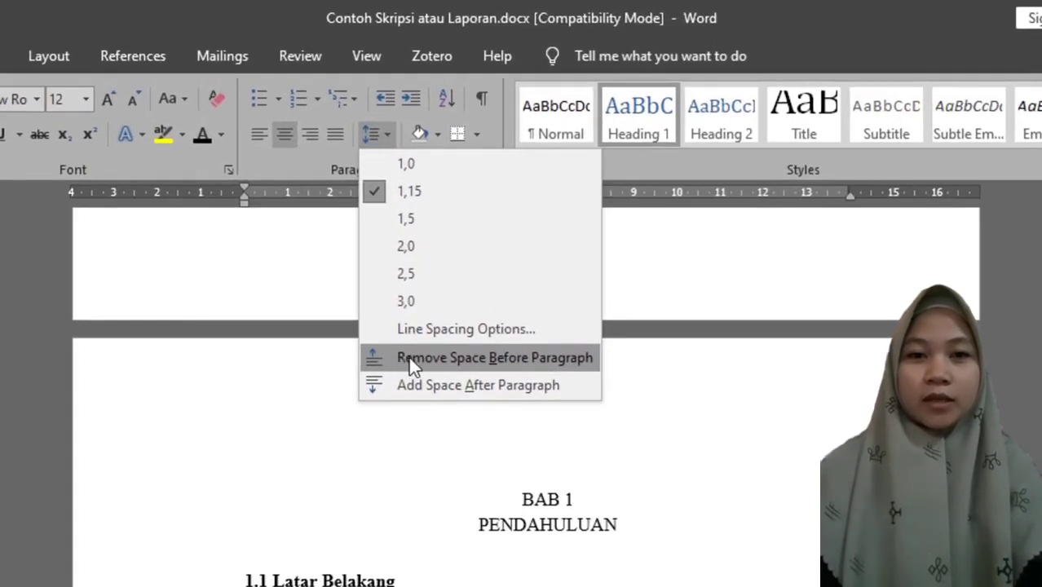
left_click(411, 359)
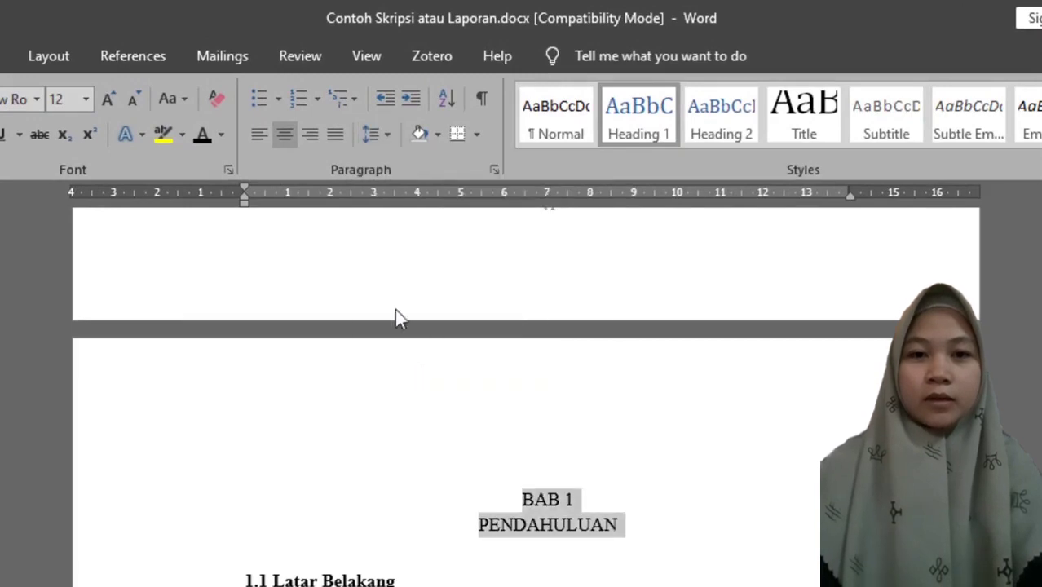
left_click(377, 135)
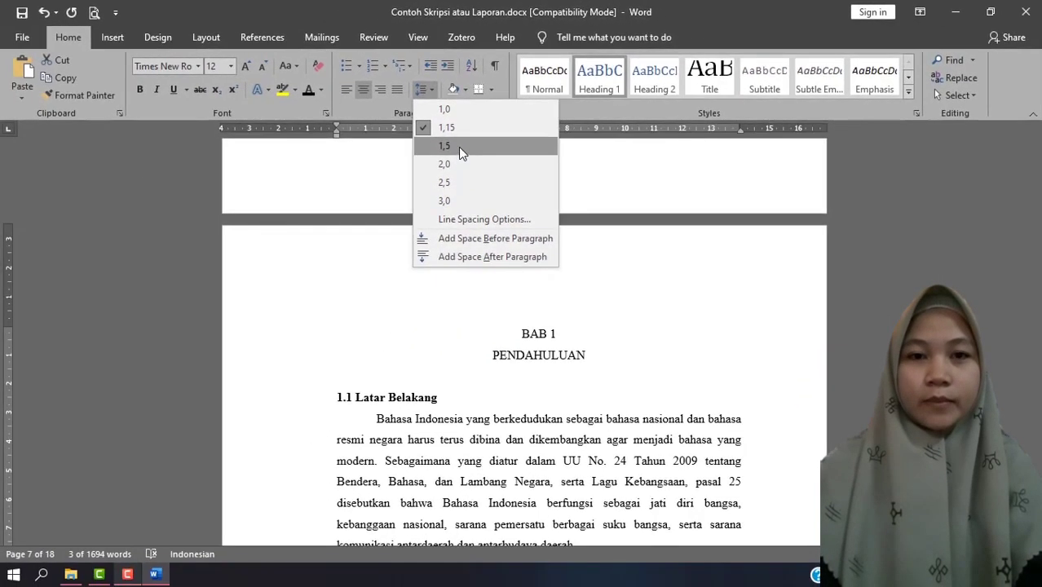
left_click(445, 146)
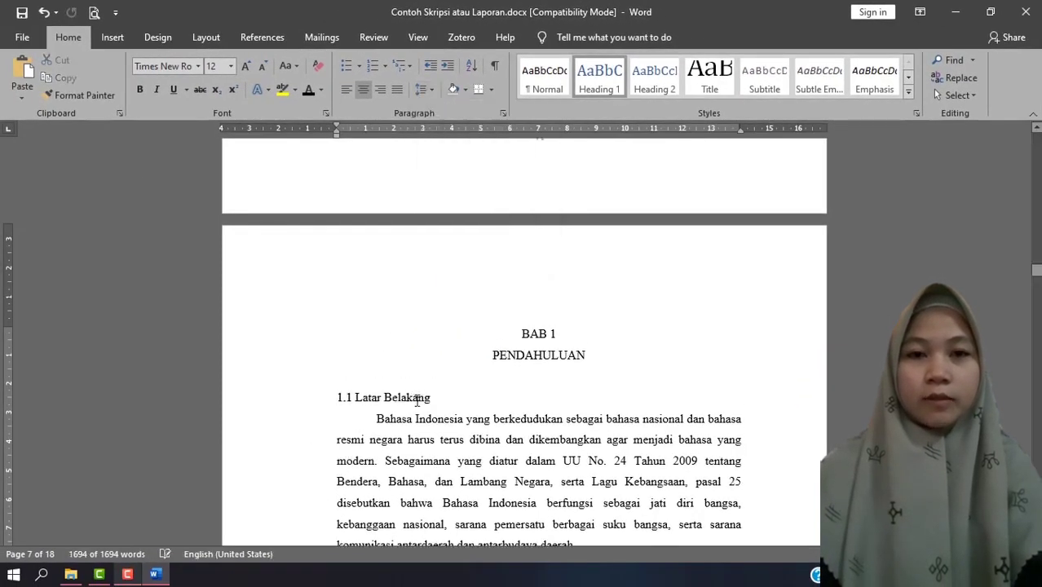
Try to apply the Heading 2 style to the 1.1 Latar Belakang subheading.
left_click_drag(433, 397, 351, 398)
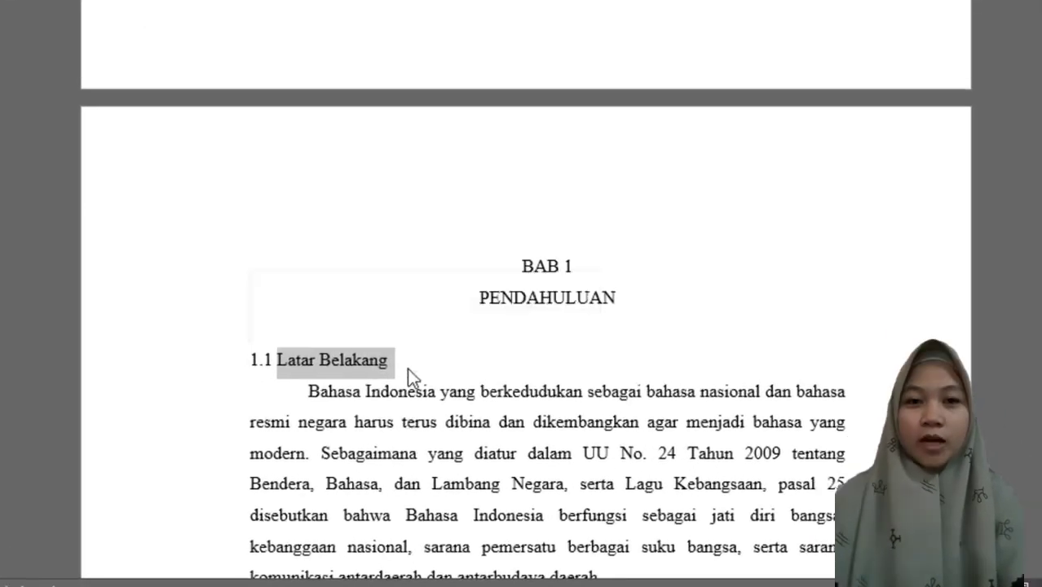
left_click(405, 366)
triple_click(434, 394)
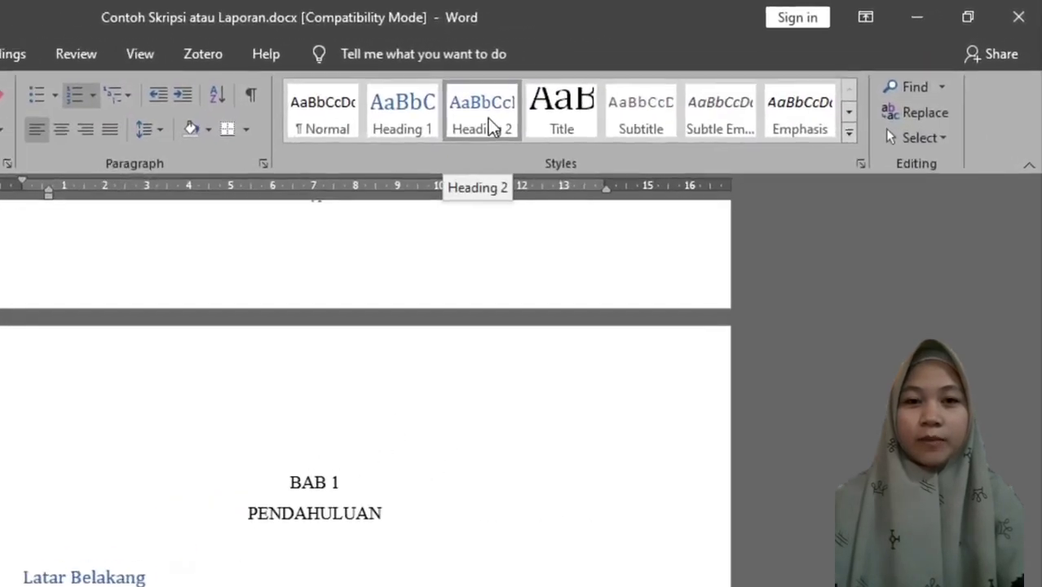
left_click(655, 77)
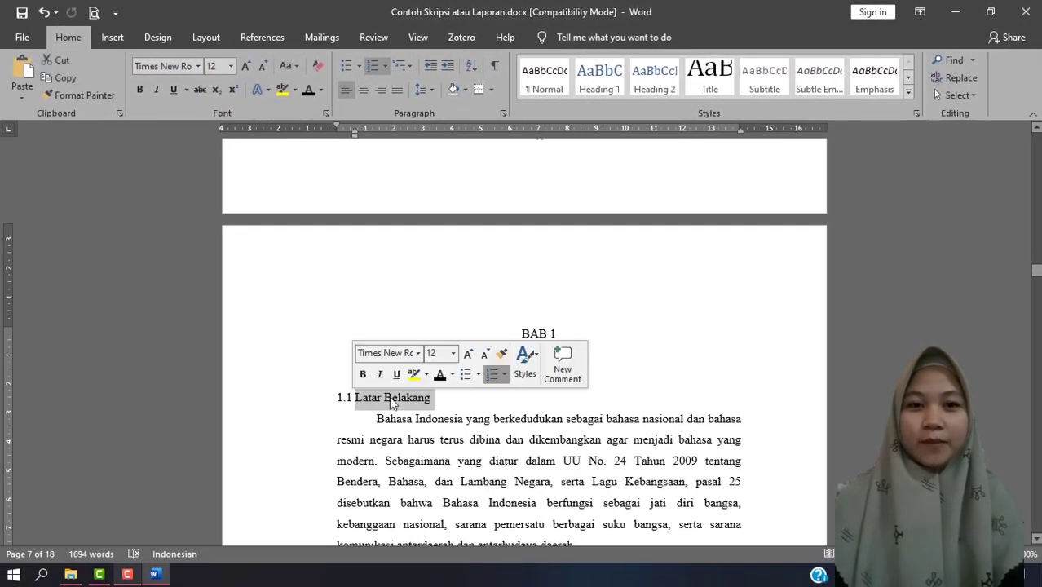
left_click(571, 333)
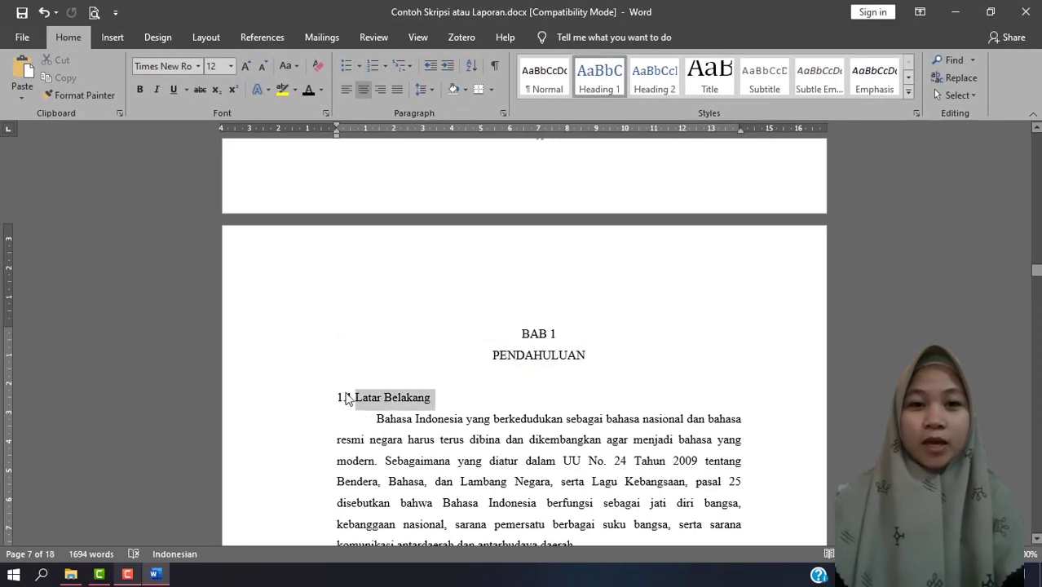
left_click_drag(347, 398, 440, 410)
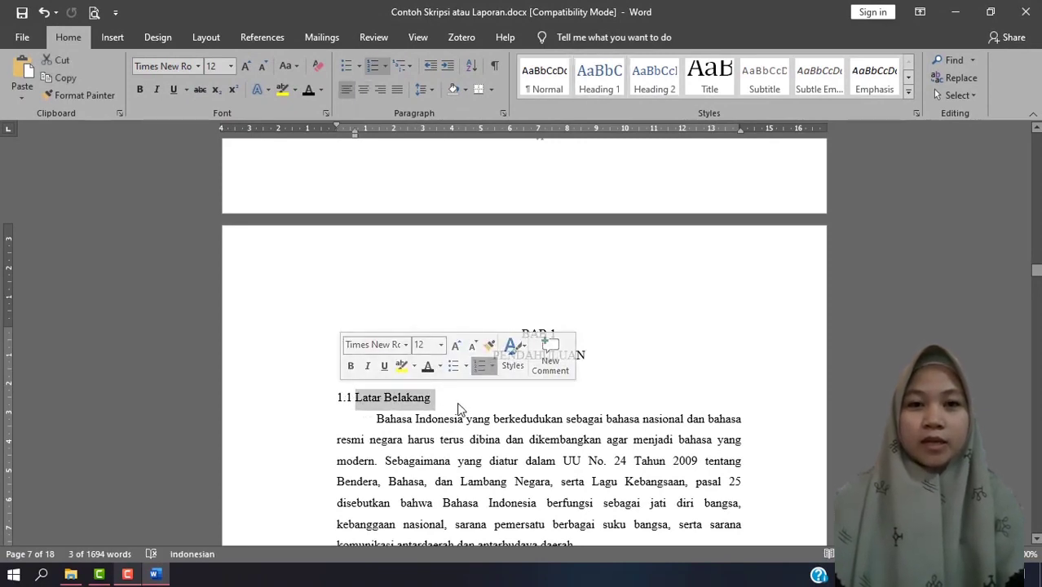
left_click(459, 403)
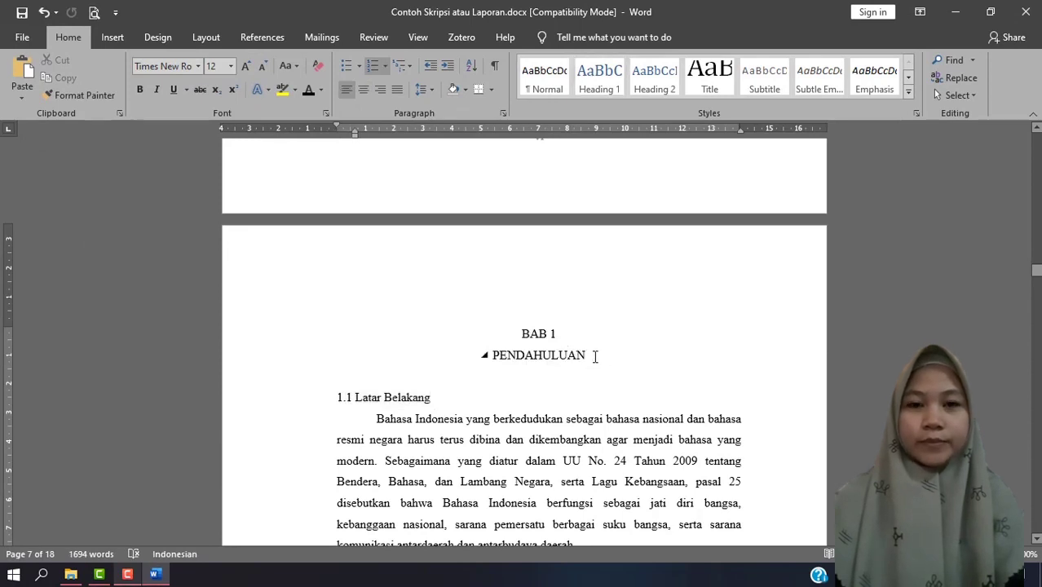
Copy the BAB 1 PENDAHULUAN heading's formatting onto the BAB 2 TINJAUAN PUSTAKA chapter title.
left_click_drag(586, 354, 513, 334)
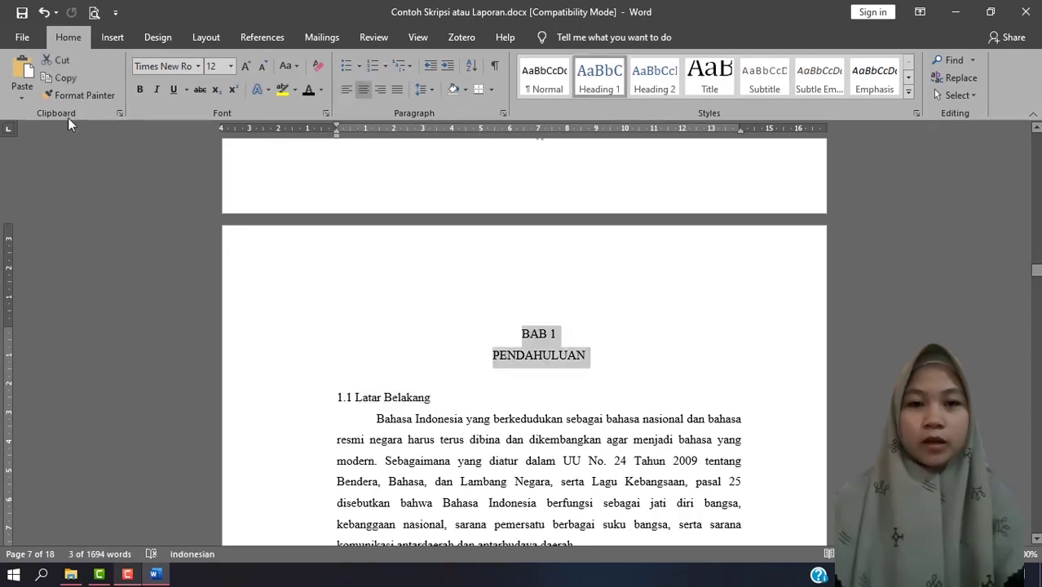
left_click(80, 95)
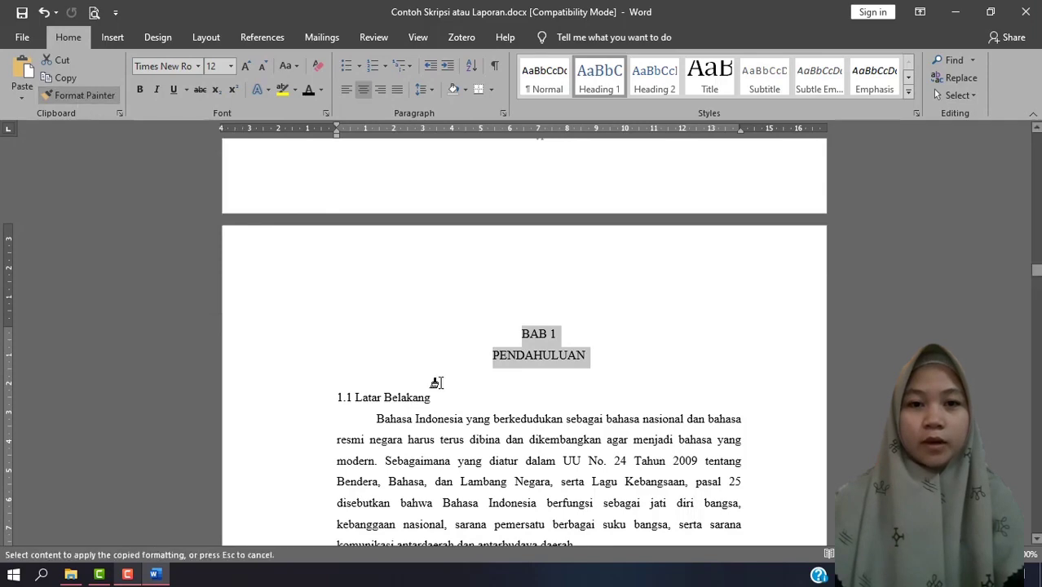
scroll(548, 389, "down", 5)
scroll(548, 389, "down", 12)
scroll(579, 233, "up", 1)
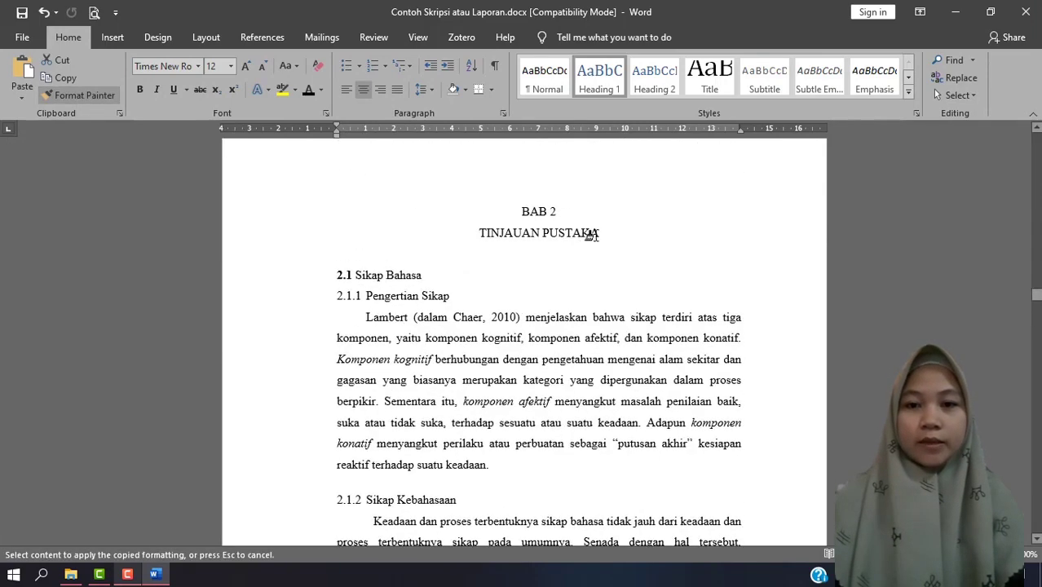
left_click_drag(575, 229, 518, 214)
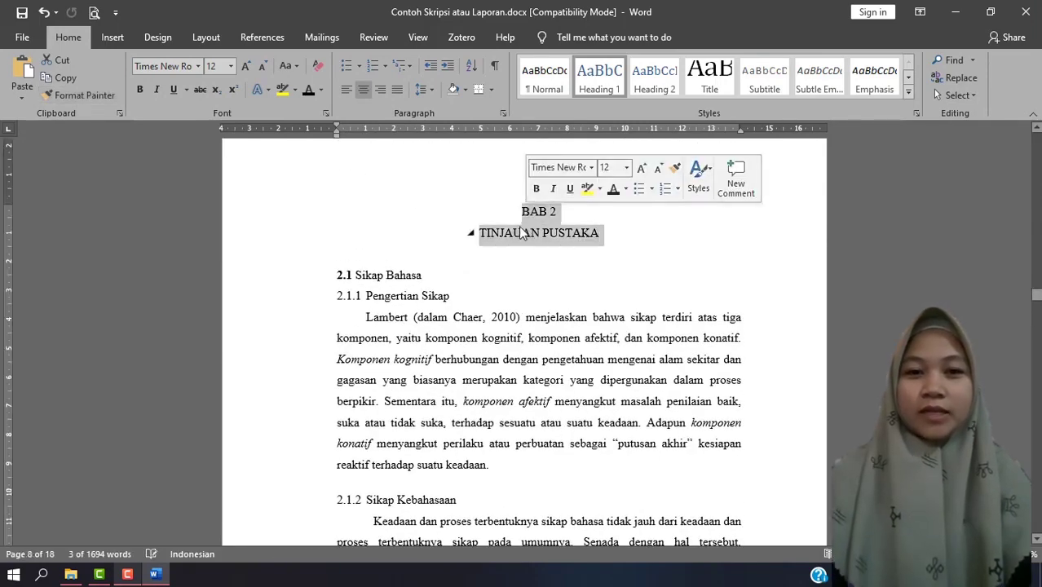
Copy the BAB 2 heading's formatting onto the BAB 3 METODE PENELITIAN and BAB 4 HASIL PENELITIAN DAN PEMBAHASAN chapter titles.
left_click(82, 96)
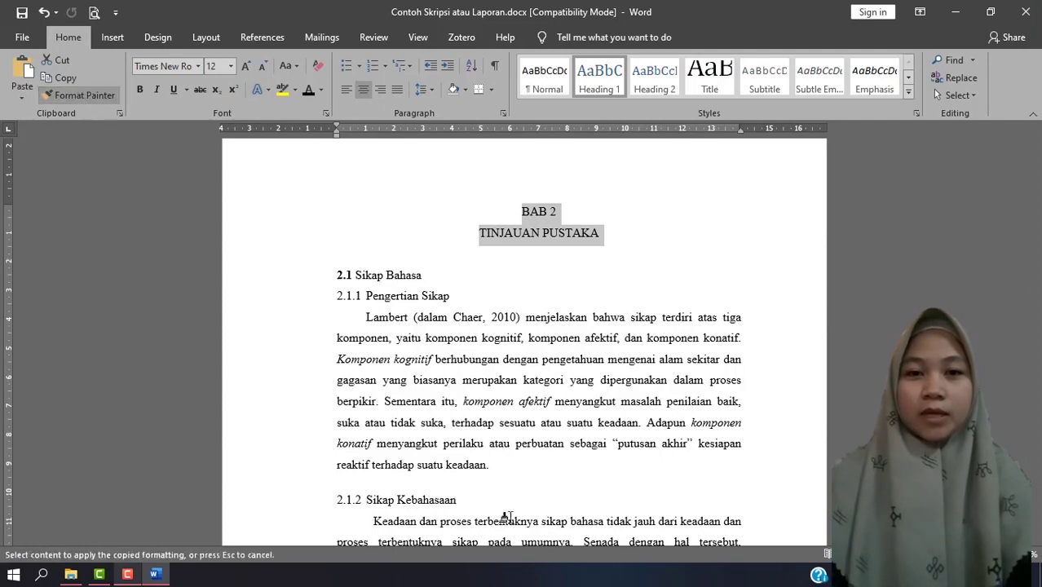
scroll(611, 489, "down", 12)
scroll(613, 484, "down", 10)
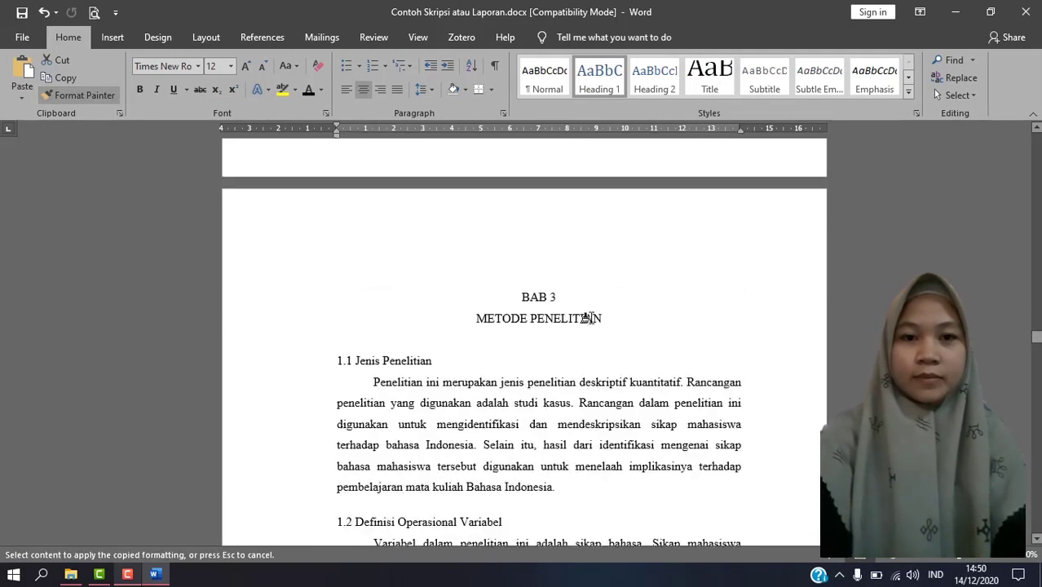
left_click_drag(602, 316, 523, 299)
left_click(83, 96)
scroll(660, 330, "down", 10)
left_click_drag(661, 330, 518, 309)
Copy the BAB 4 heading's formatting onto the next two-line chapter title and the remaining single-line titles towards the document's end.
left_click(91, 94)
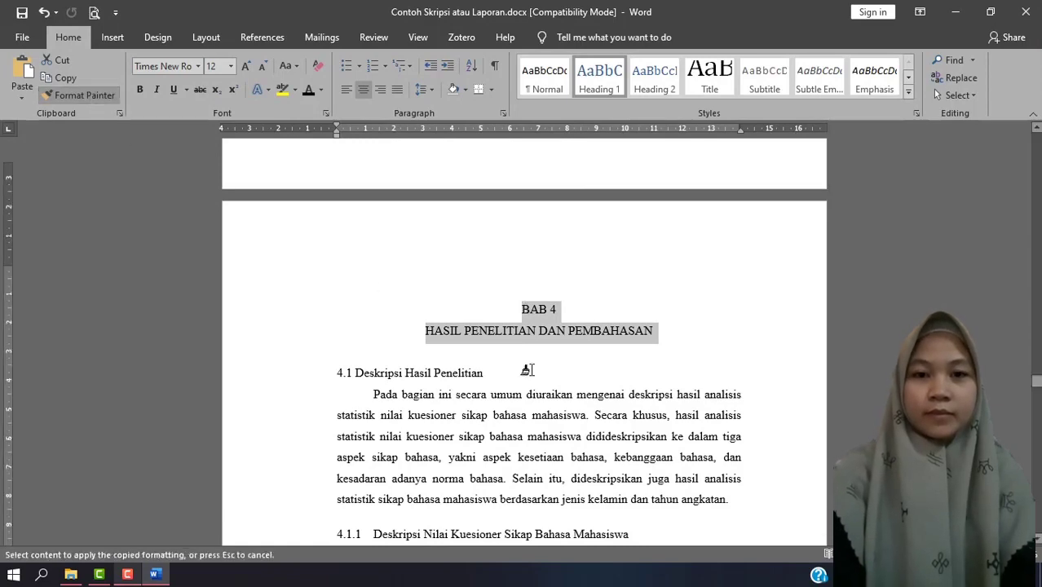
scroll(544, 375, "down", 15)
left_click_drag(620, 282, 526, 261)
left_click(85, 95)
scroll(562, 326, "down", 10)
left_click_drag(599, 249, 489, 253)
left_click(85, 96)
scroll(583, 489, "down", 12)
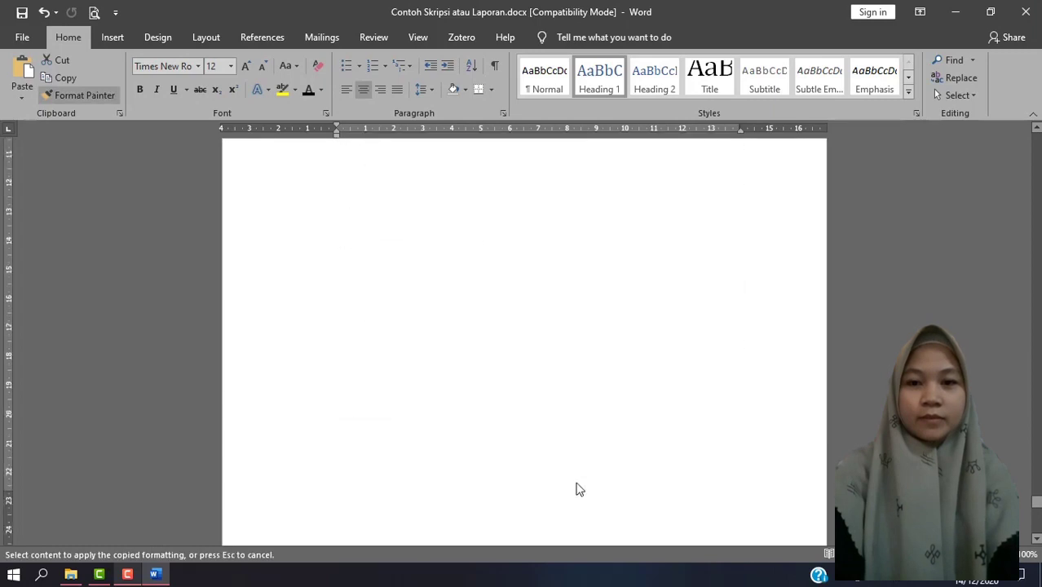
left_click_drag(573, 382, 497, 379)
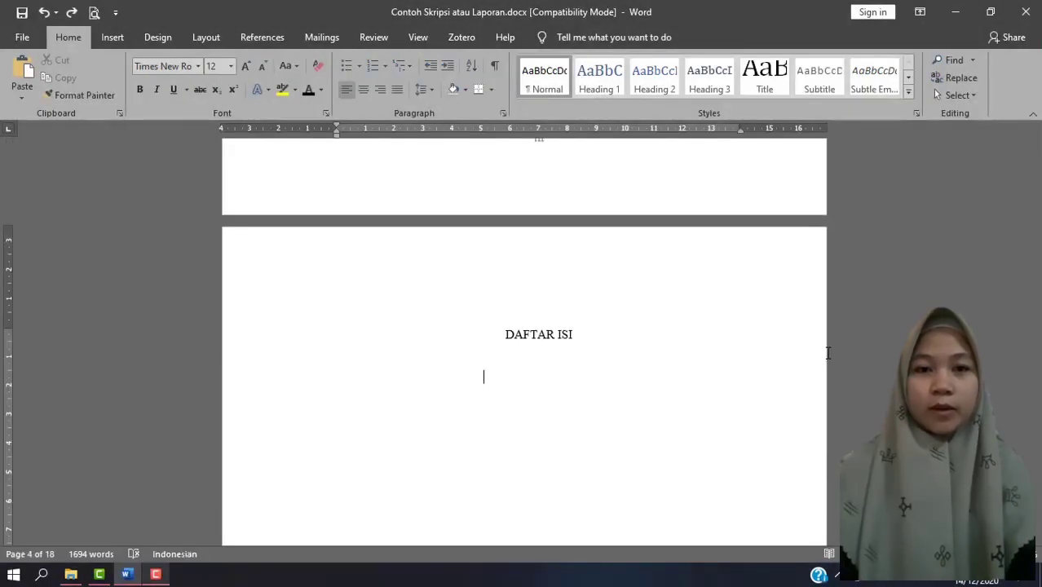
Insert a custom table of contents under DAFTAR ISI with a dotted tab leader, 2 levels and hyperlinks instead of page numbers turned off.
scroll(595, 362, "down", 2)
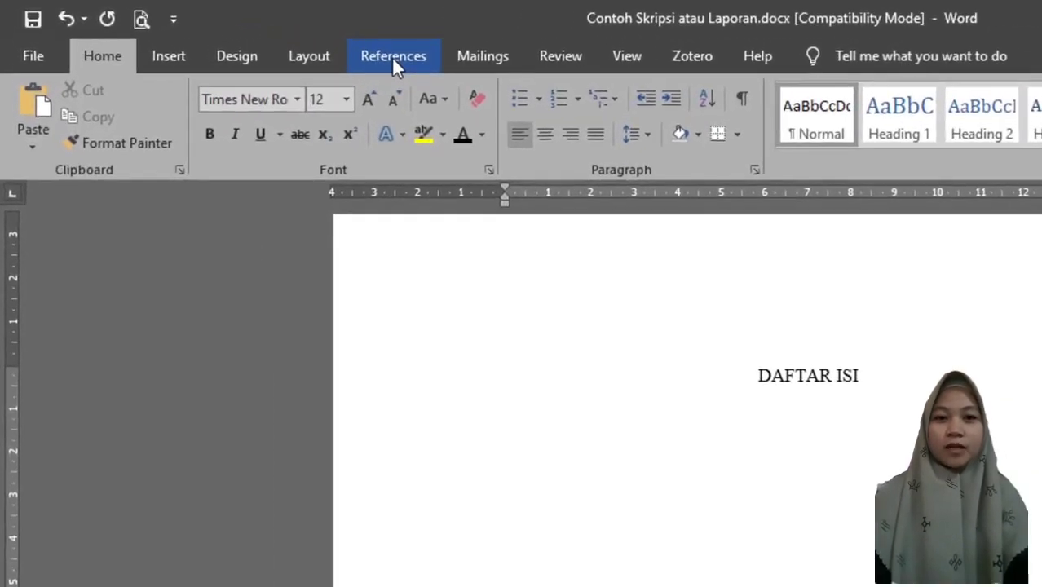
left_click(260, 38)
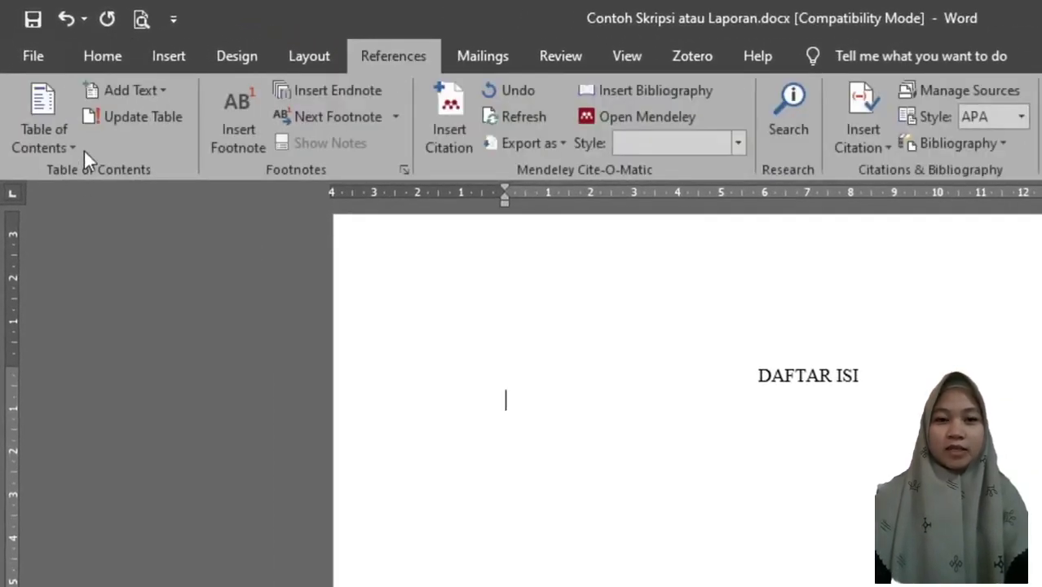
left_click(49, 128)
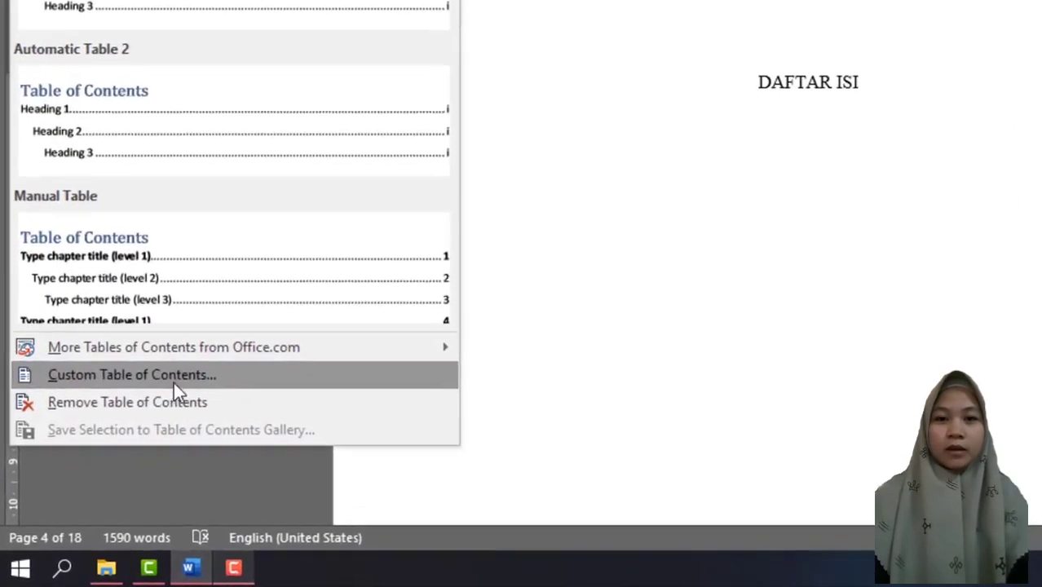
left_click(188, 377)
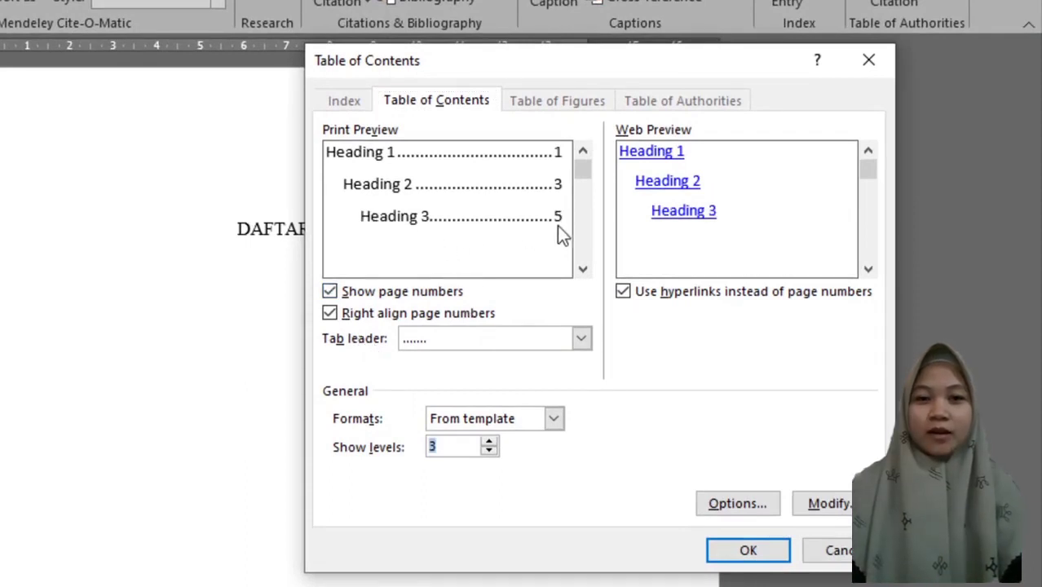
left_click(580, 339)
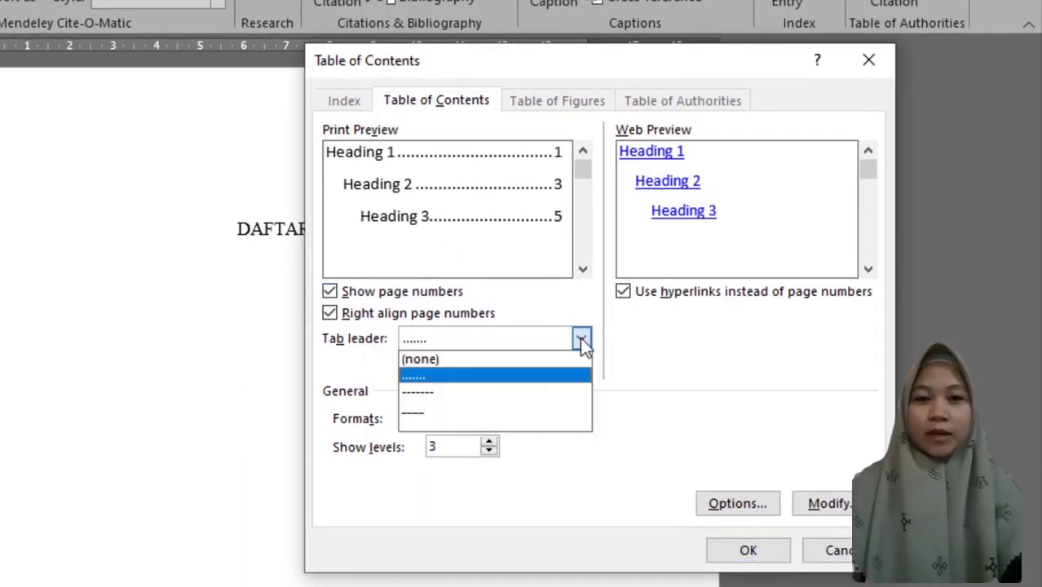
left_click(454, 381)
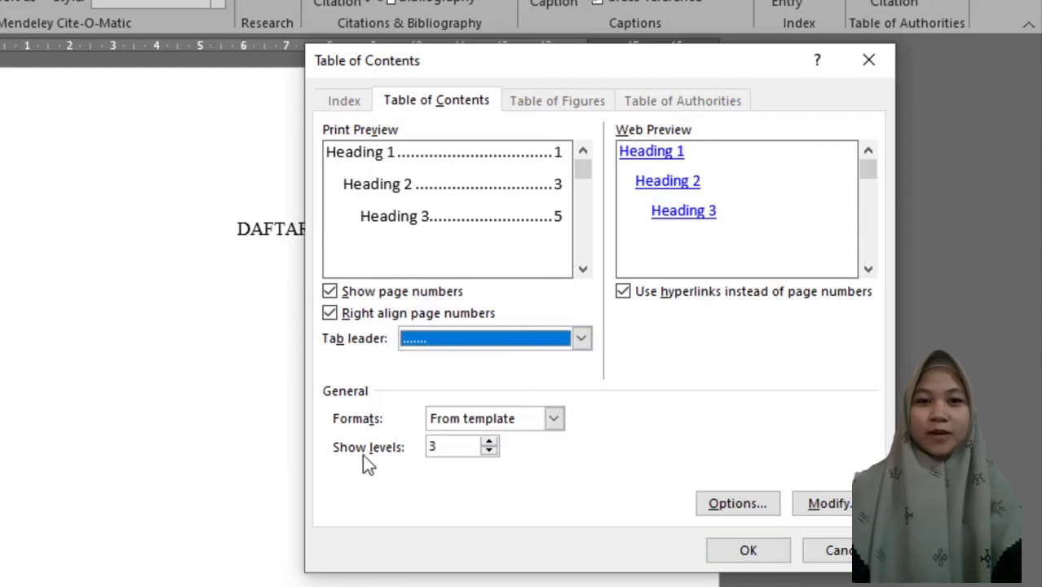
left_click(488, 452)
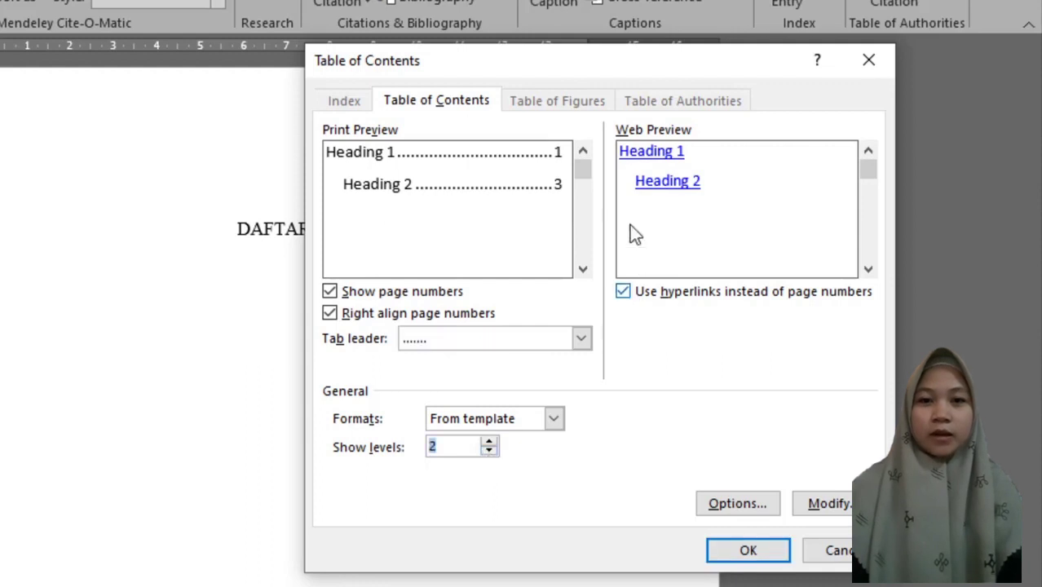
left_click(622, 292)
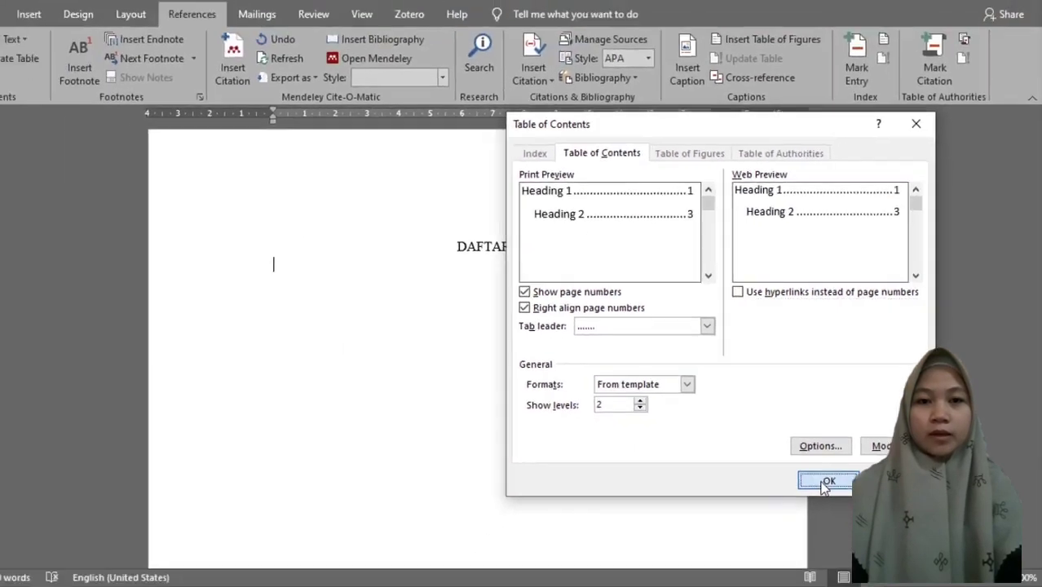
left_click(753, 545)
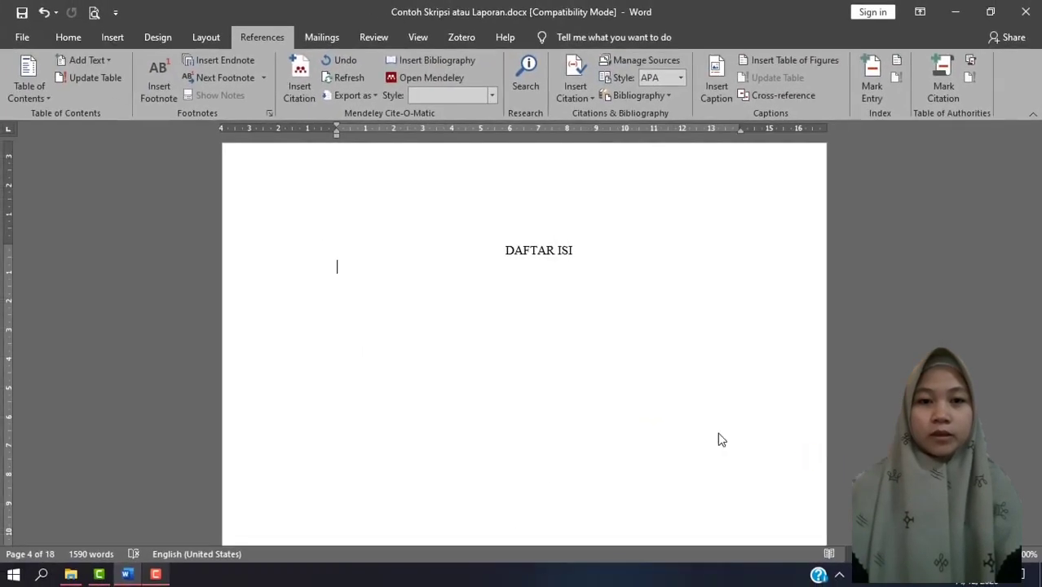
scroll(369, 277, "down", 3)
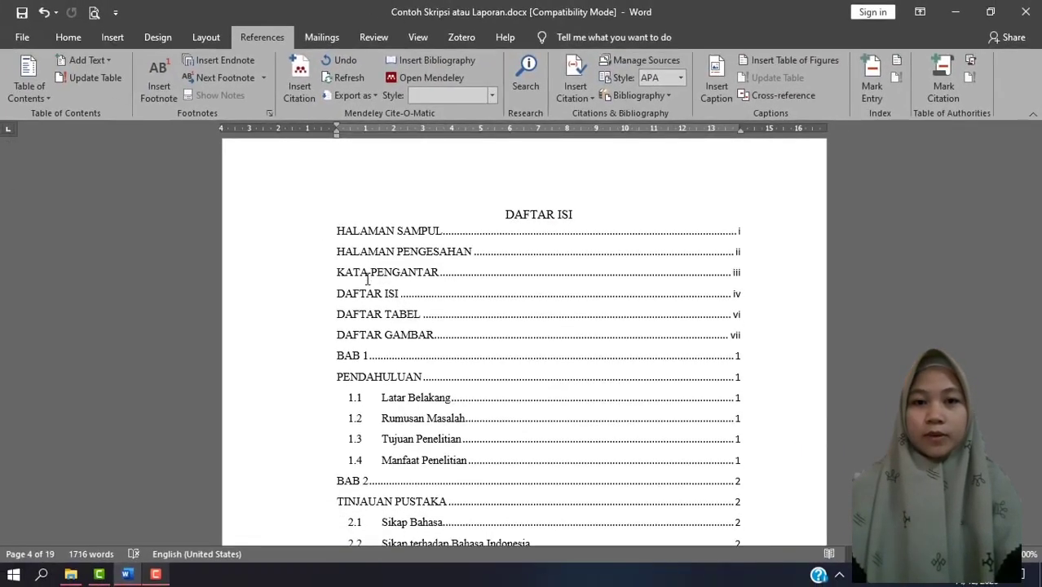
scroll(370, 281, "up", 2)
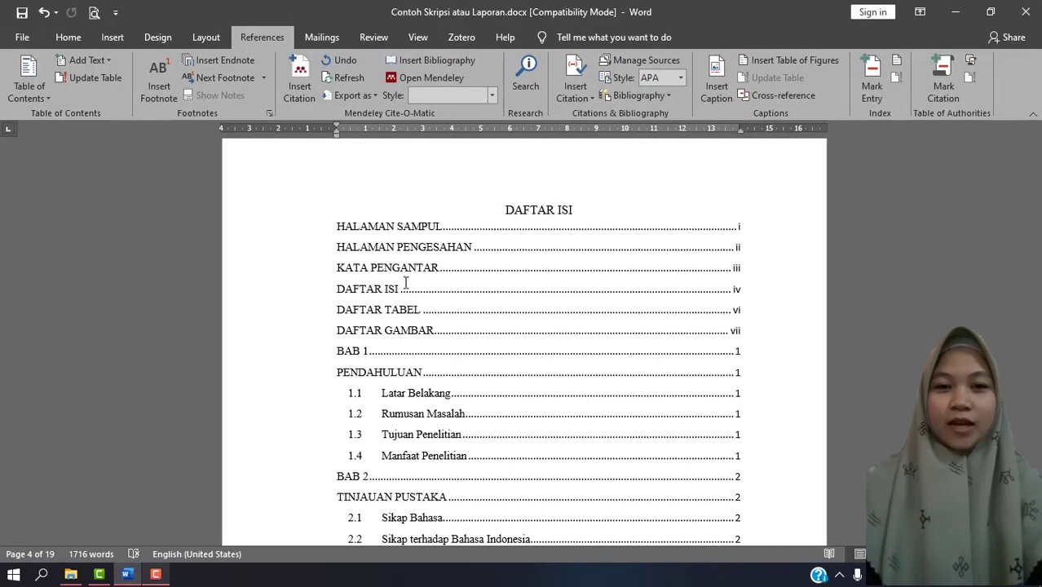
Update the entire table of contents under DAFTAR ISI, including its entries and page numbers.
left_click(537, 296)
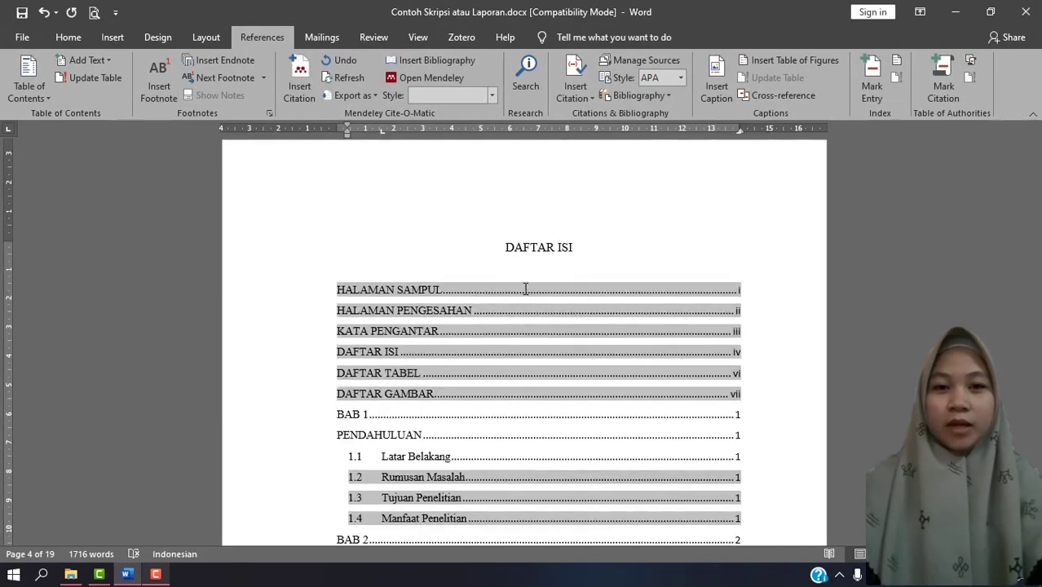
scroll(578, 326, "down", 10)
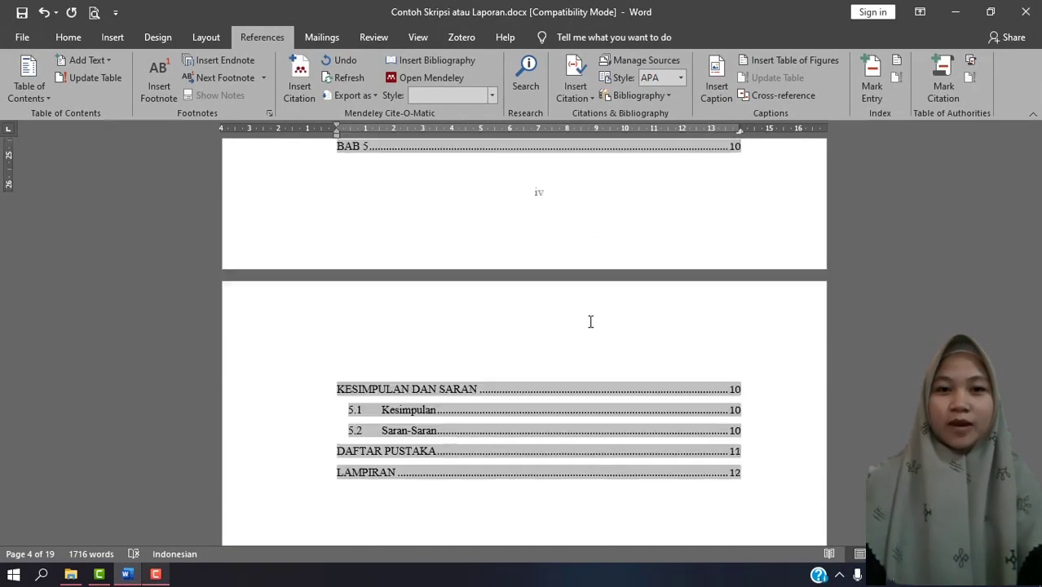
scroll(570, 326, "up", 10)
double_click(450, 330)
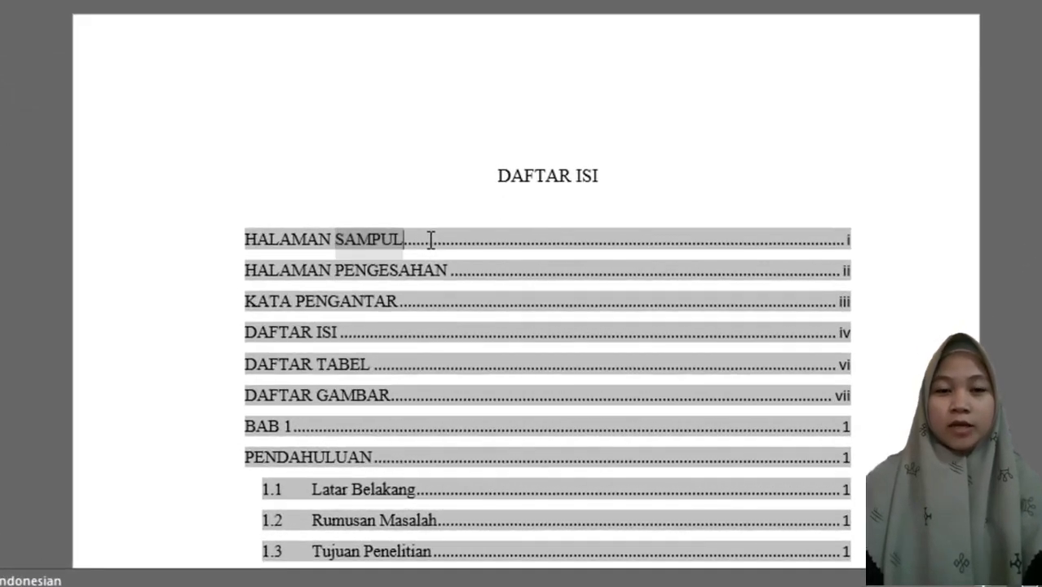
right_click(460, 327)
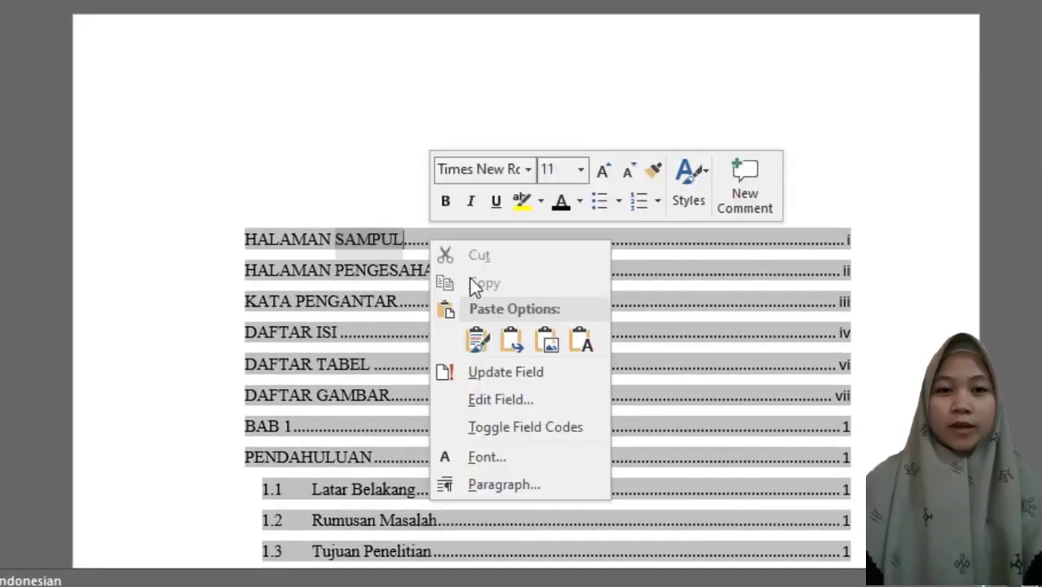
left_click(539, 376)
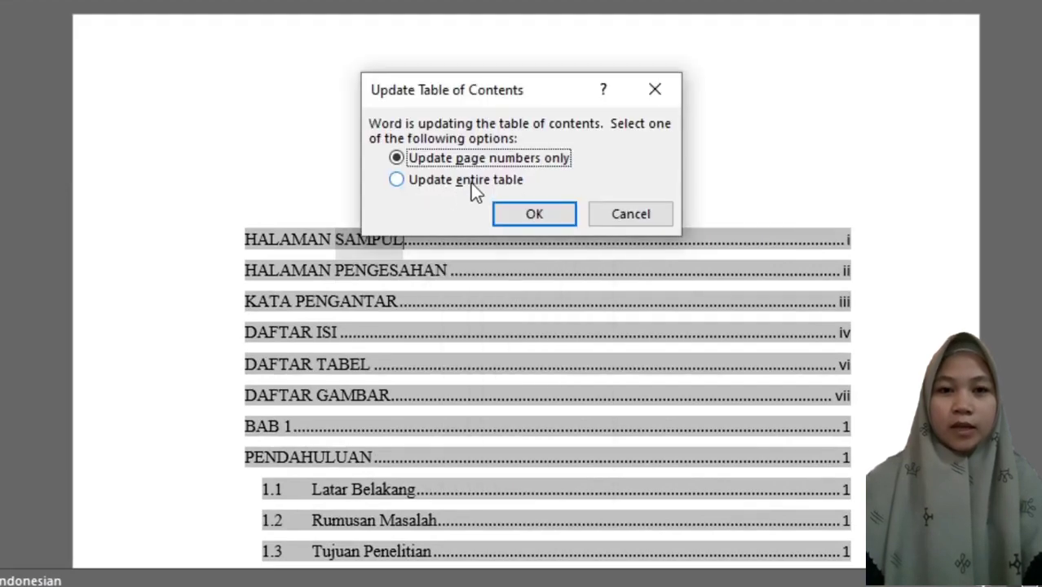
left_click(471, 179)
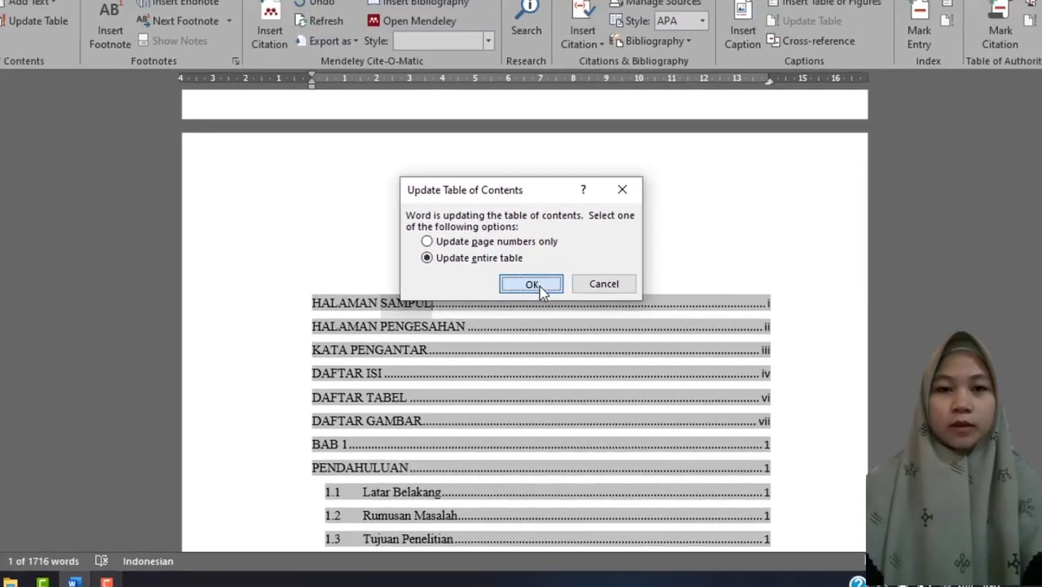
left_click(539, 286)
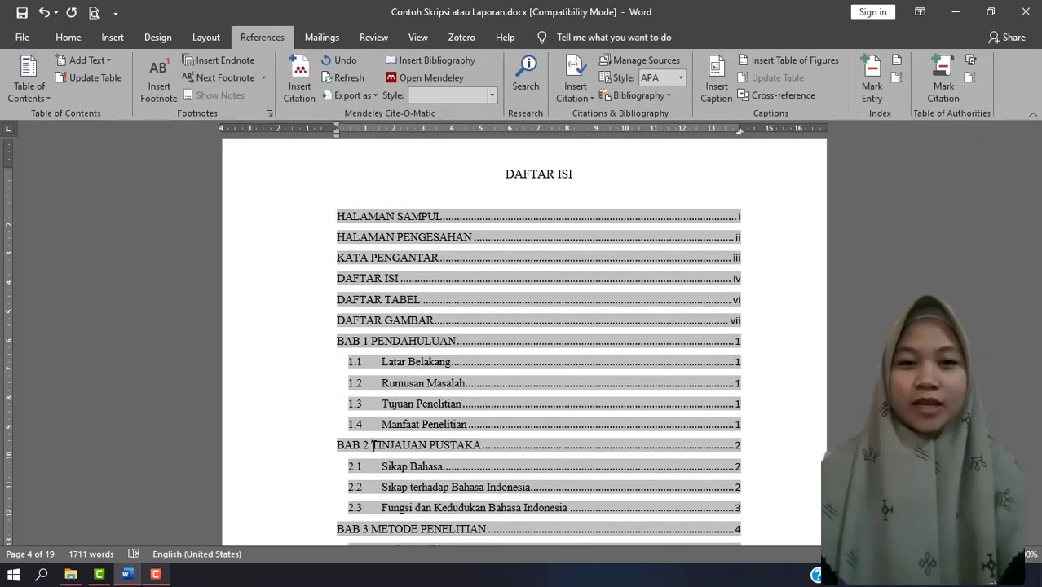
scroll(375, 408, "down", 10)
scroll(386, 367, "down", 4)
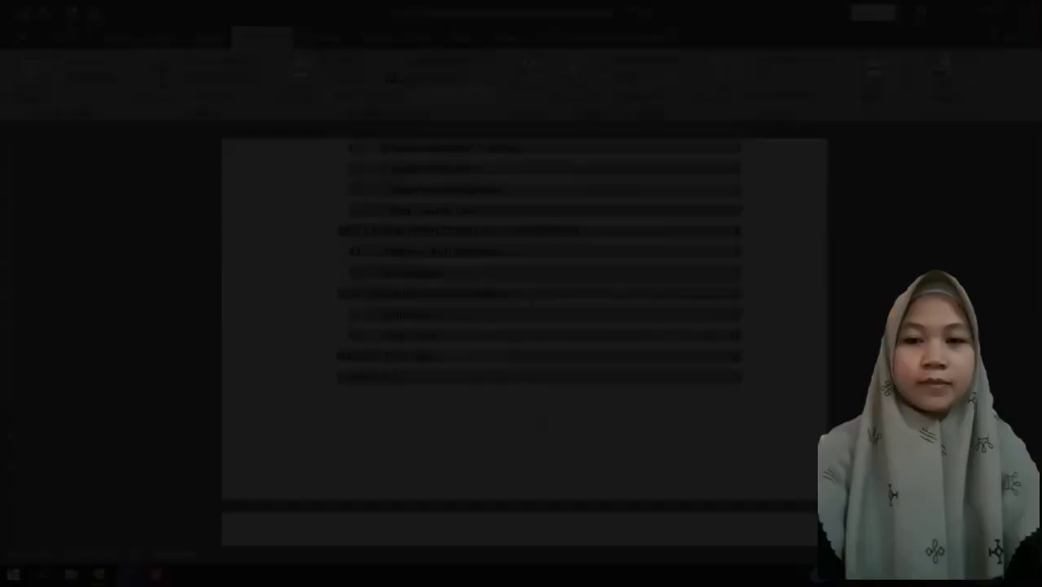
Cut the title "Keadaan Populasi Penelitian" above the table in section 3.3 and delete the remaining manual label "Tabel 1.".
scroll(545, 363, "down", 8)
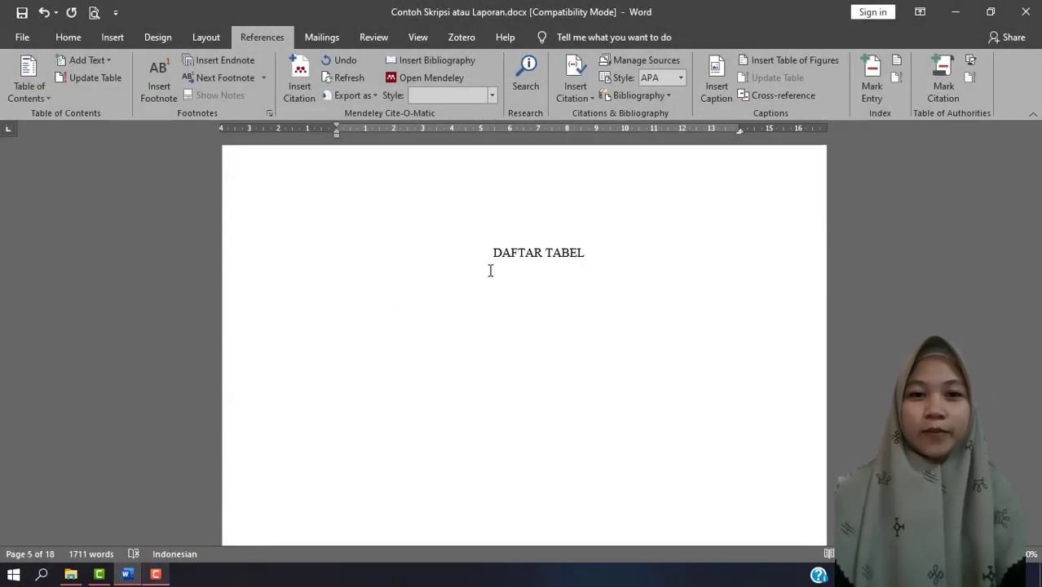
scroll(605, 316, "down", 10)
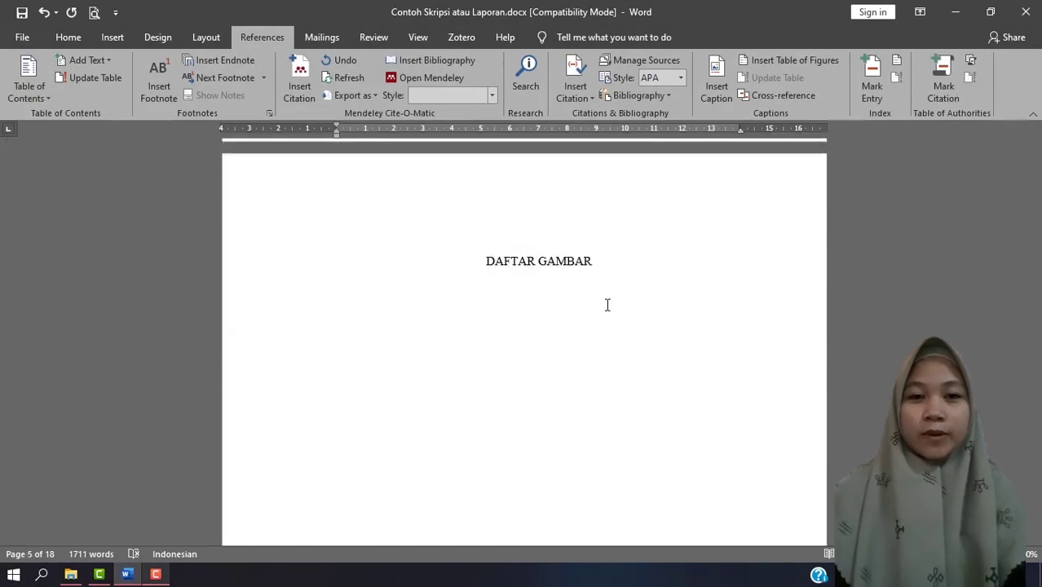
scroll(656, 308, "down", 20)
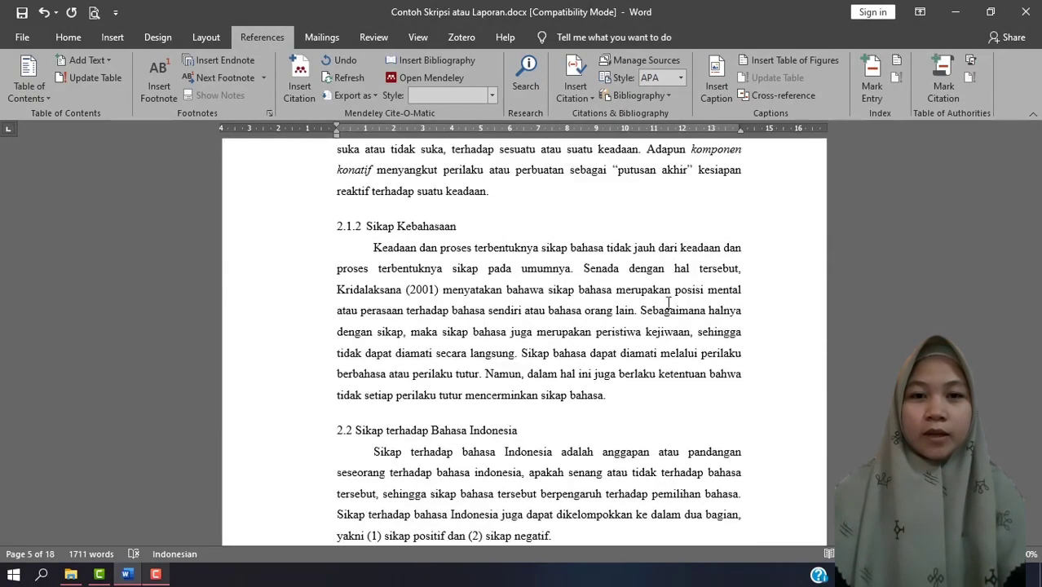
scroll(665, 308, "down", 20)
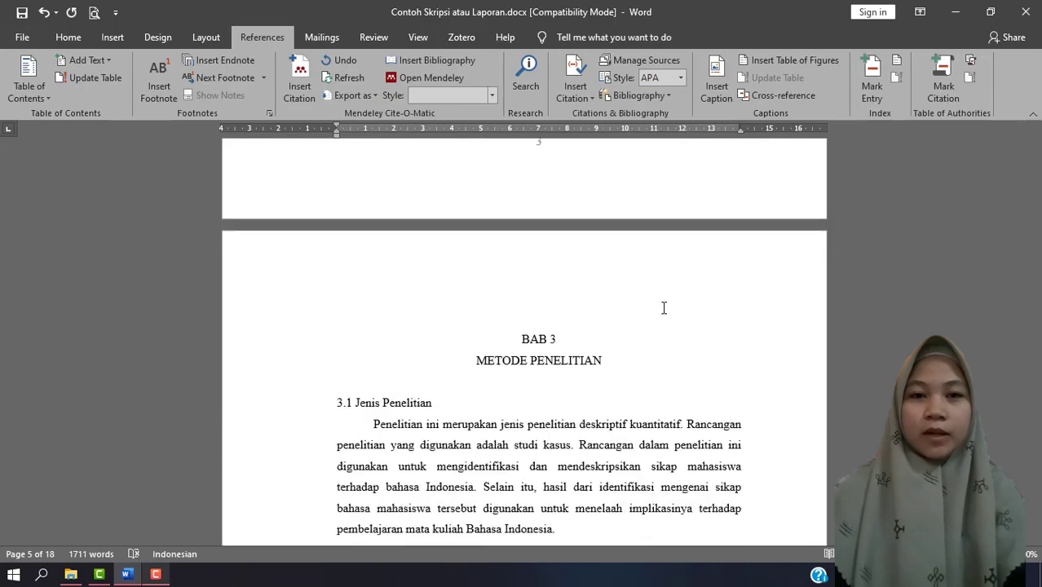
scroll(663, 308, "down", 5)
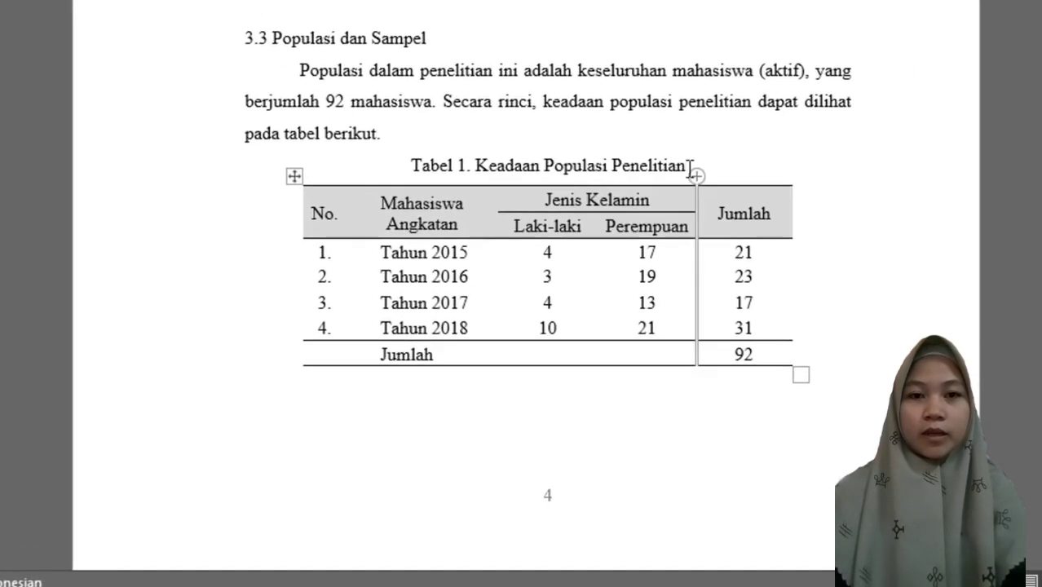
left_click(638, 273)
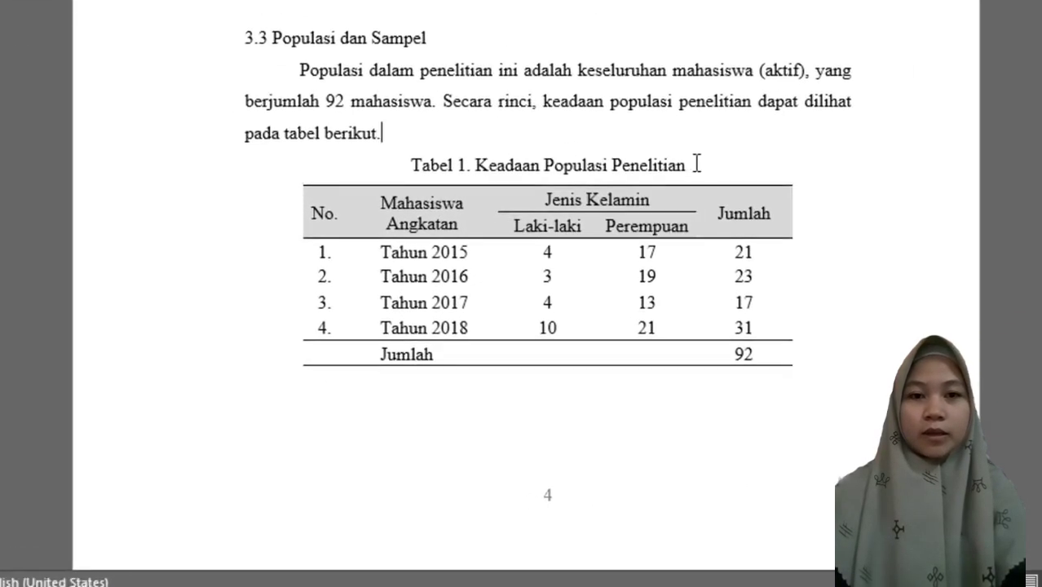
left_click_drag(636, 272, 614, 271)
left_click_drag(662, 159, 477, 163)
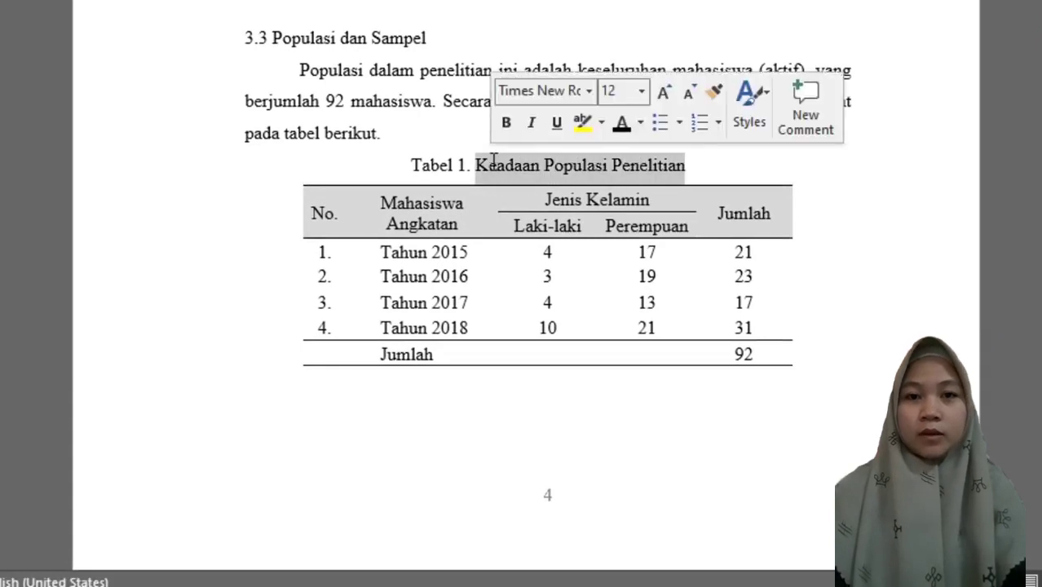
right_click(508, 164)
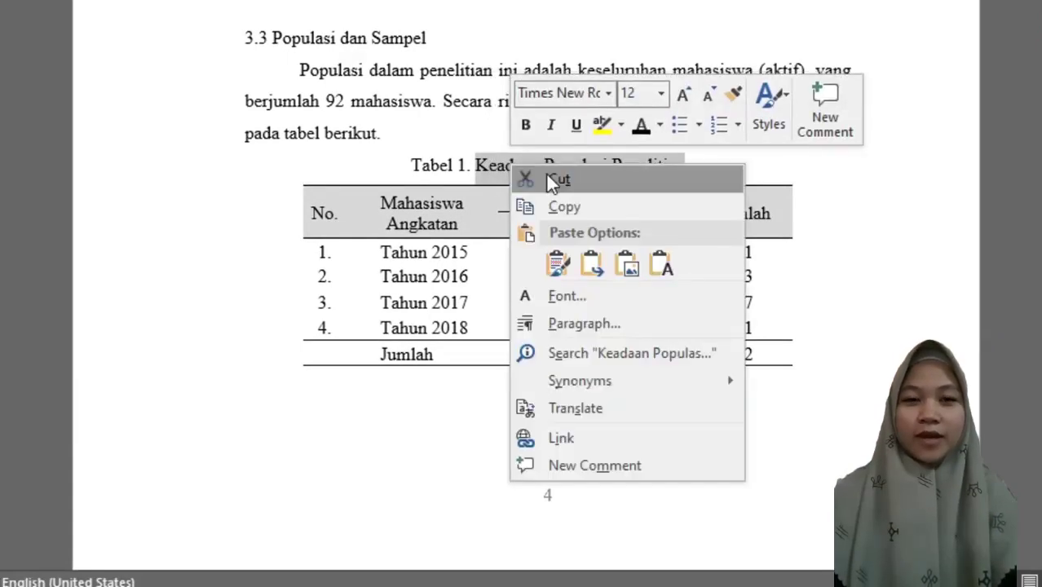
left_click(546, 172)
left_click_drag(530, 156, 503, 160)
key("BackSpace")
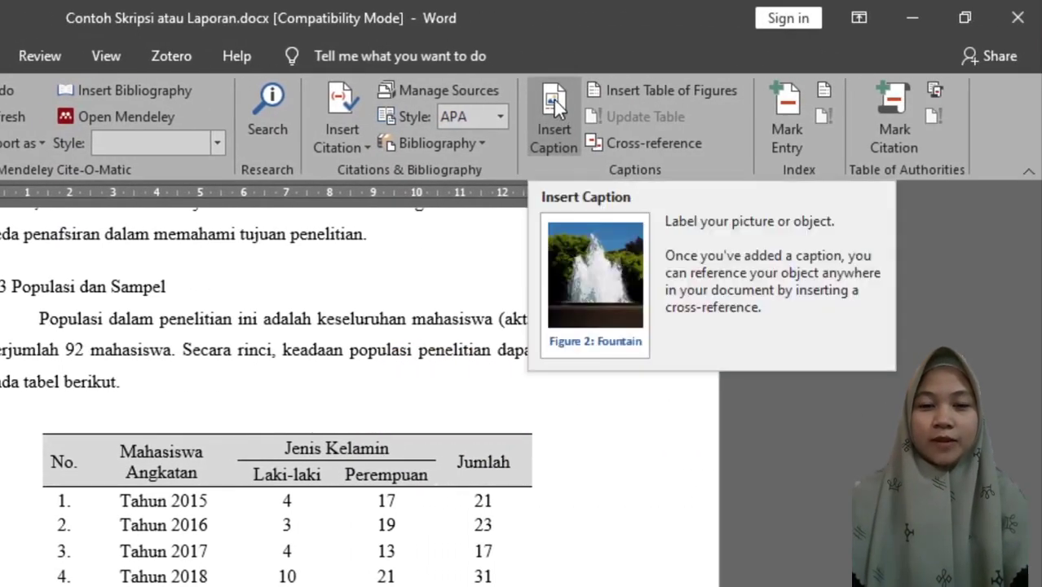
Start a caption above the population table in section 3.3 and create a new caption label named "Tabel".
left_click(595, 114)
left_click(693, 383)
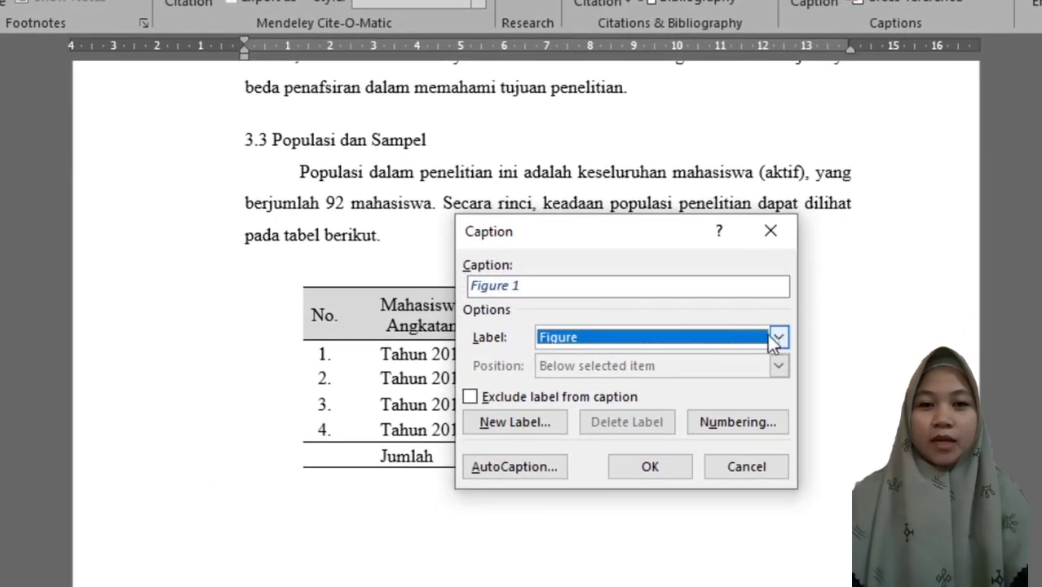
left_click(778, 339)
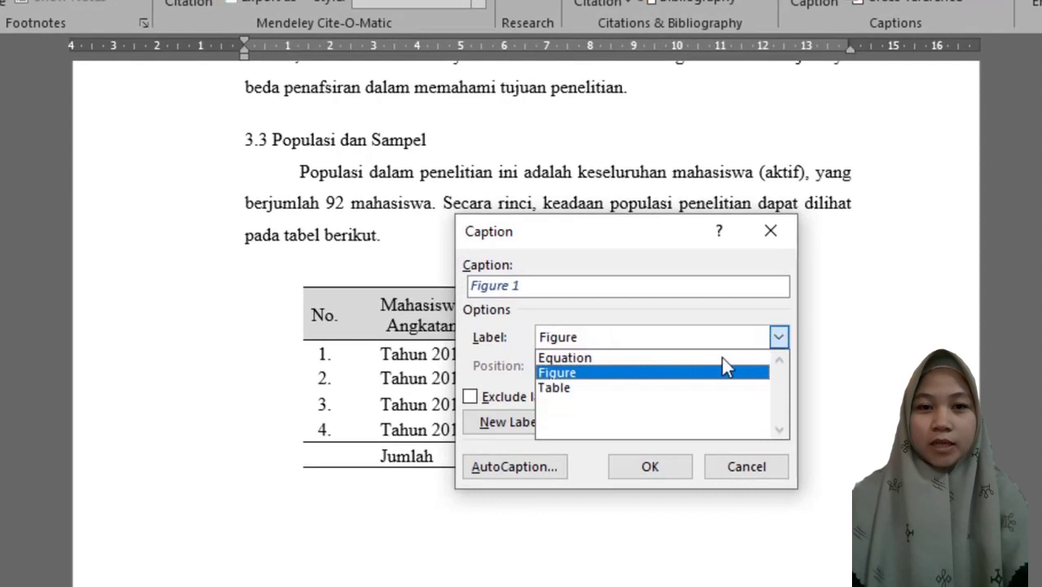
left_click(612, 388)
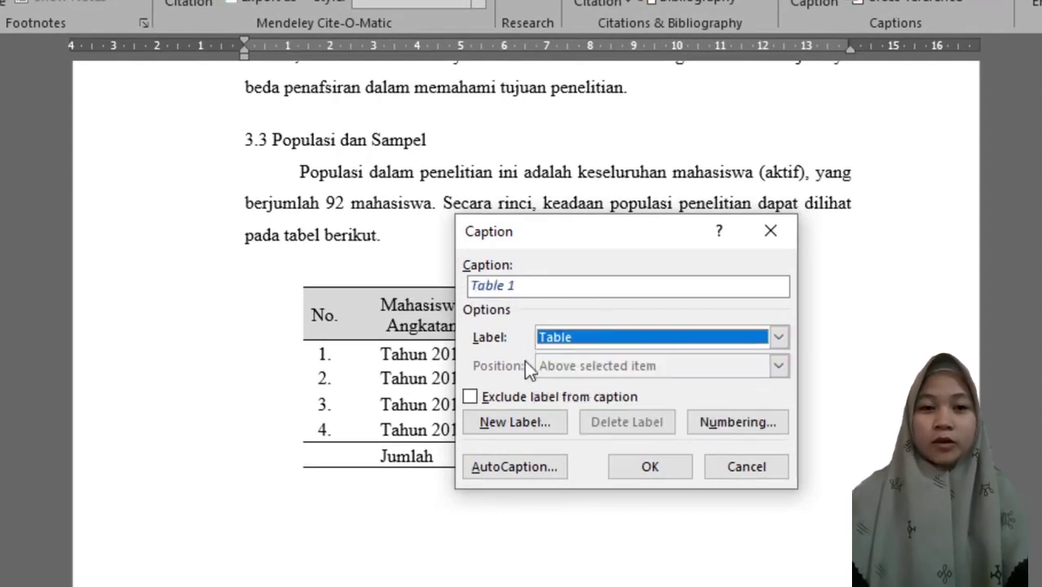
left_click(545, 420)
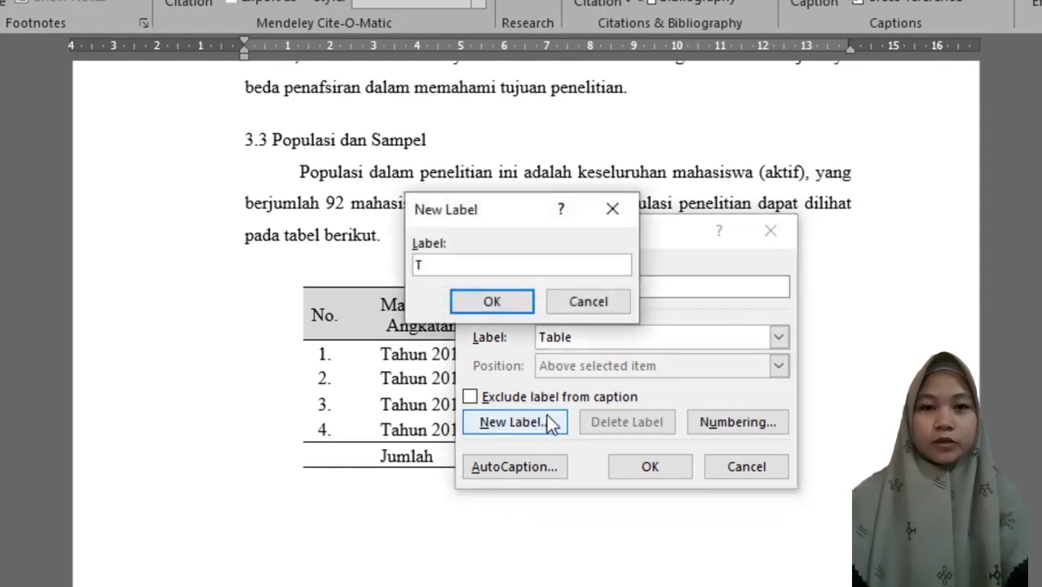
type("Tabel")
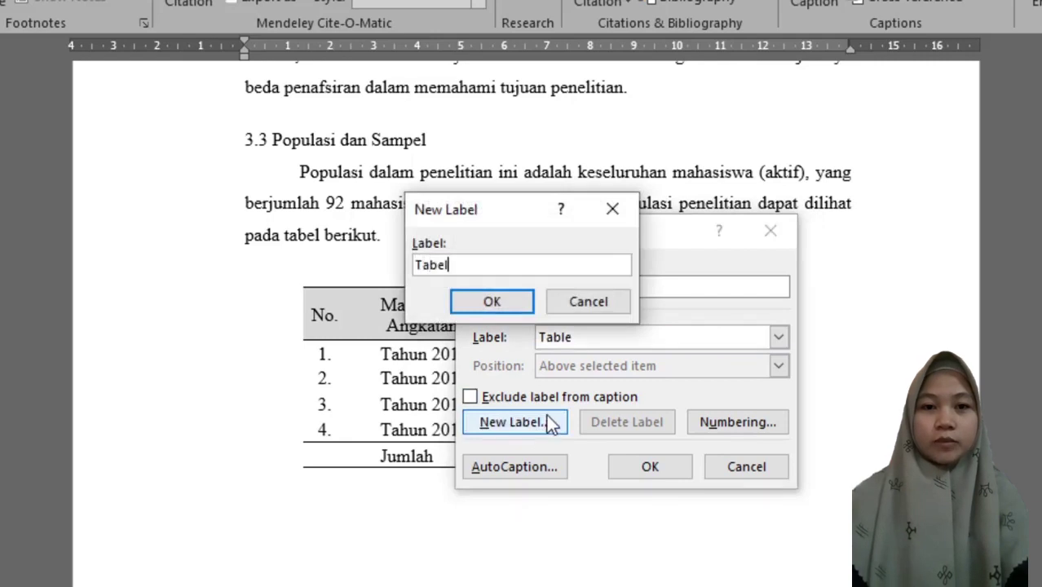
left_click(511, 305)
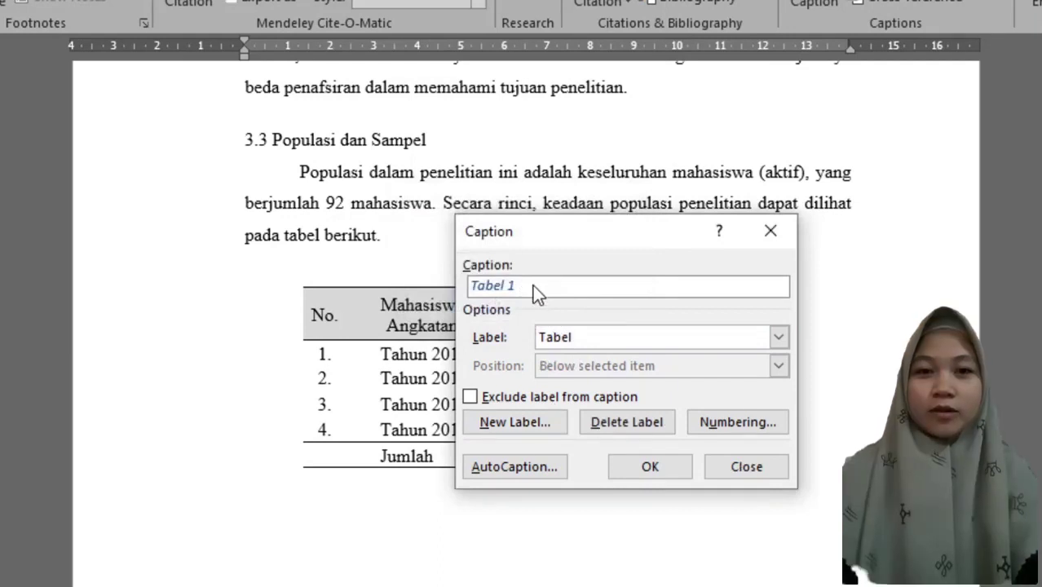
Complete the population table's caption in section 3.3 as "Tabel 1. Keadaan Populasi Penelitian" using the cut title.
key("ctrl+v")
left_click(517, 285)
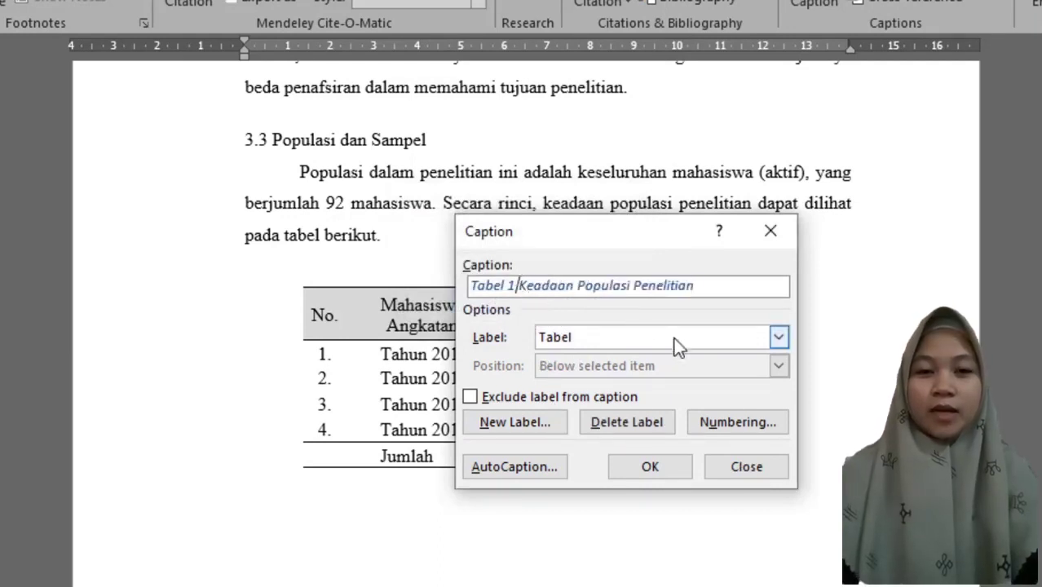
type(".")
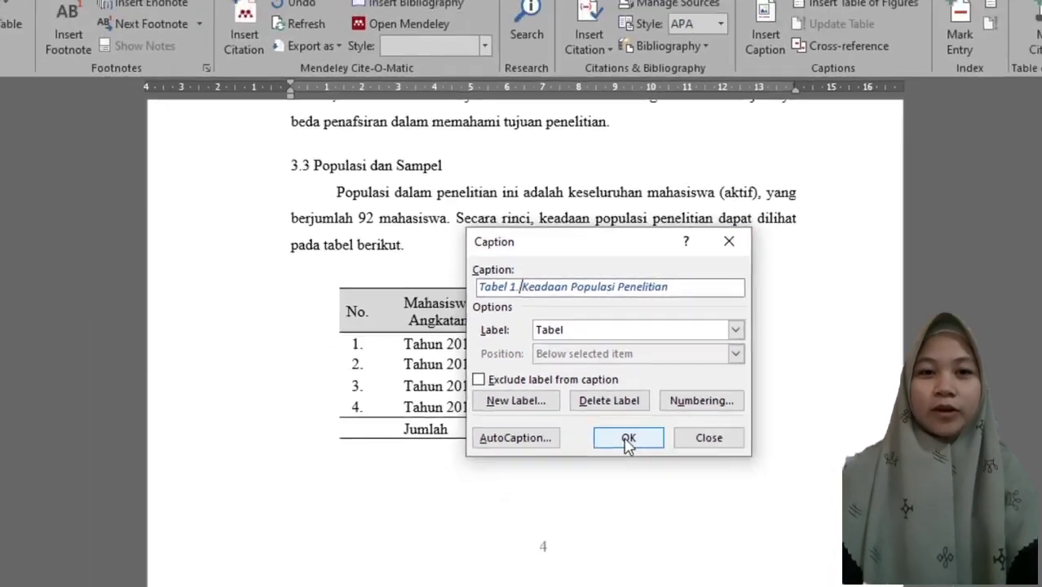
left_click(650, 467)
Format the Tabel 1 caption in automatic font colour, Times New Roman, size 12, without italics, and center it above the table.
left_click_drag(476, 275, 335, 276)
left_click(69, 38)
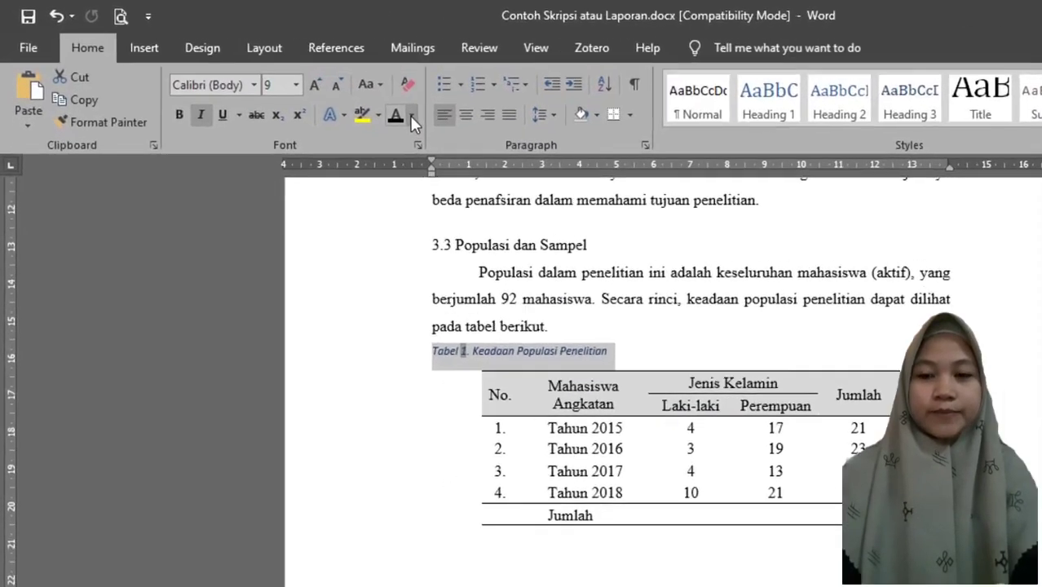
left_click(322, 89)
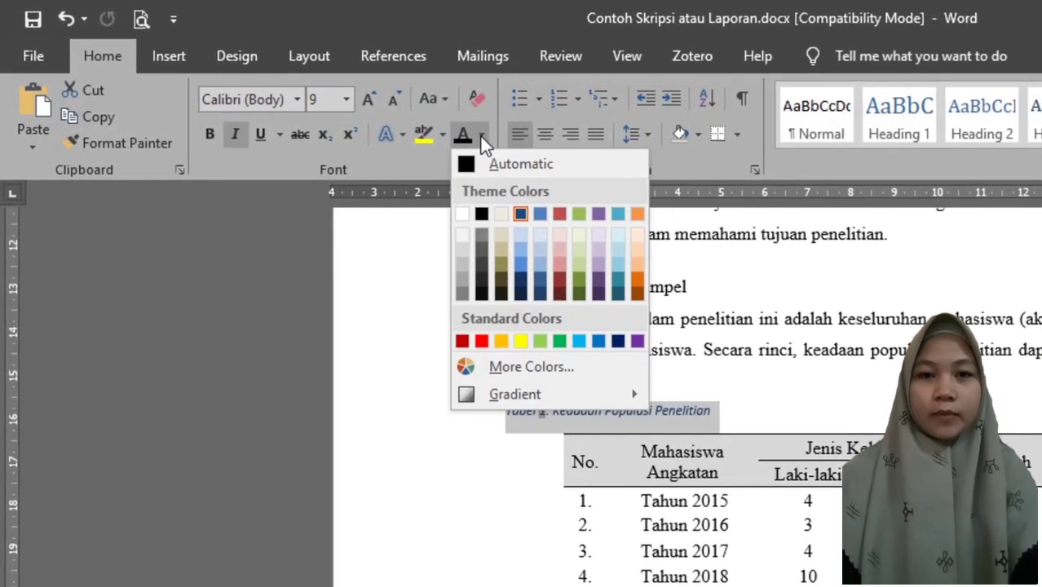
left_click(510, 164)
left_click(346, 99)
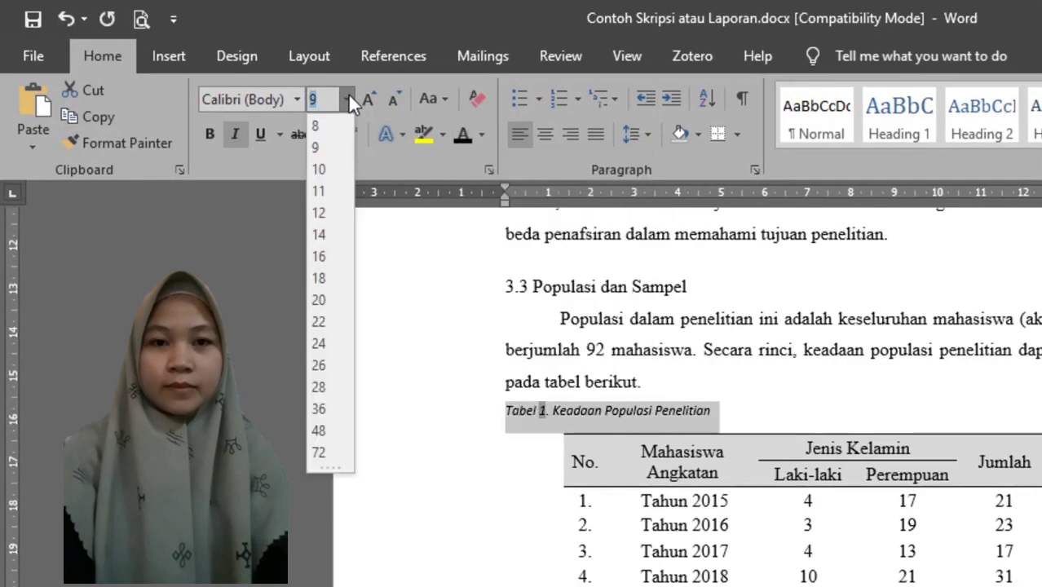
left_click(319, 212)
left_click(296, 99)
left_click(287, 232)
left_click(232, 133)
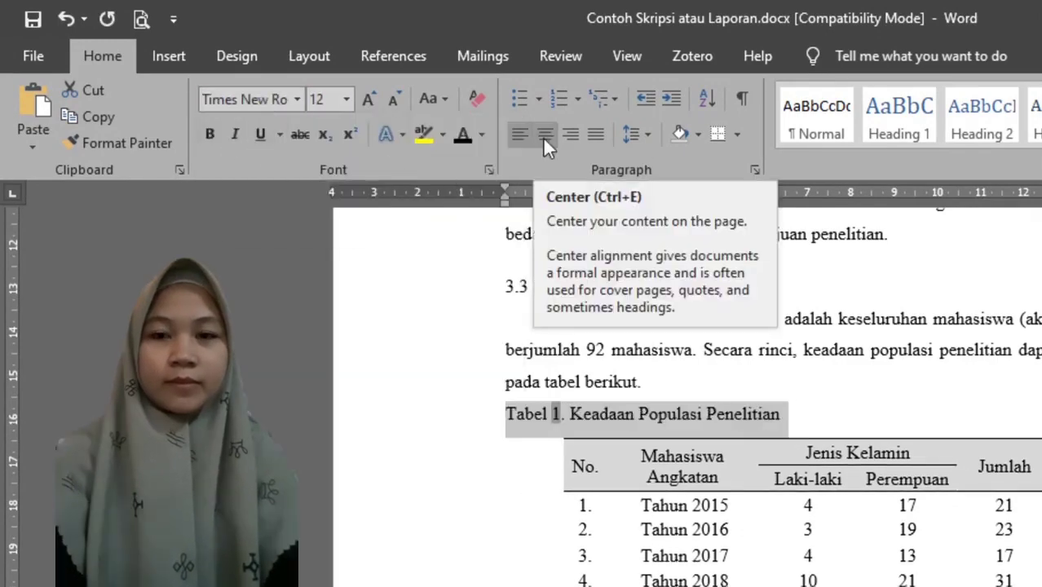
left_click(542, 136)
Cut the title "Kisi-kisi Butir Pernyataan Kuesioner" above the table in section 3.4 and delete the remaining manual label "Tabel 2.".
scroll(815, 342, "down", 8)
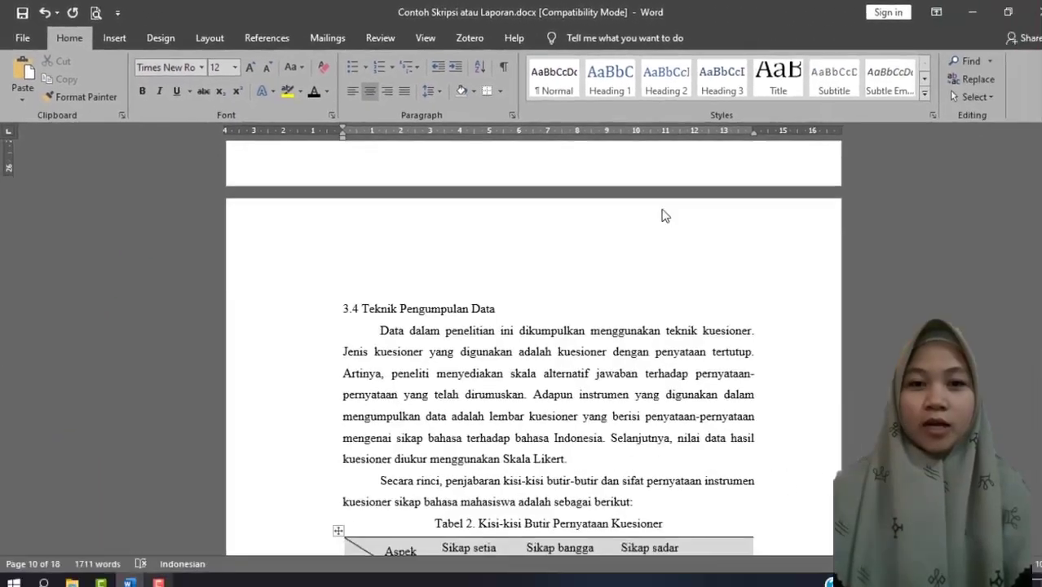
scroll(662, 216, "down", 6)
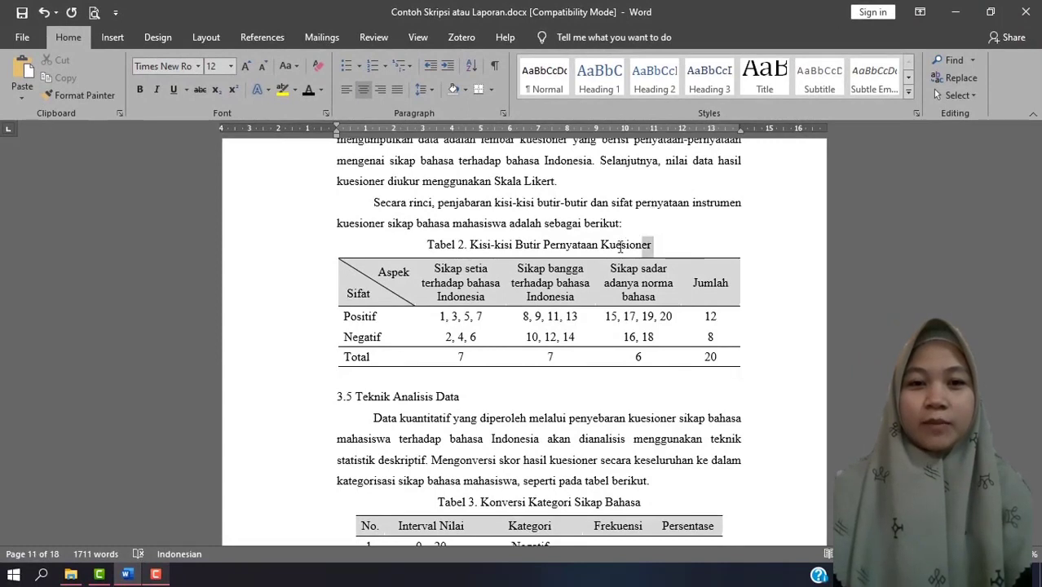
left_click_drag(622, 247, 471, 247)
right_click(497, 243)
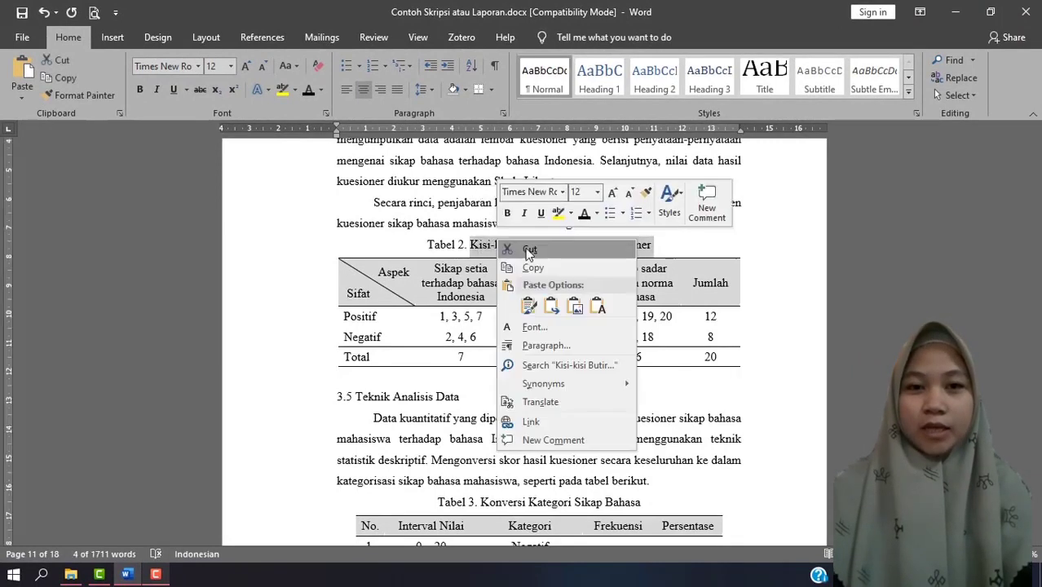
left_click(528, 251)
triple_click(538, 245)
key("Delete")
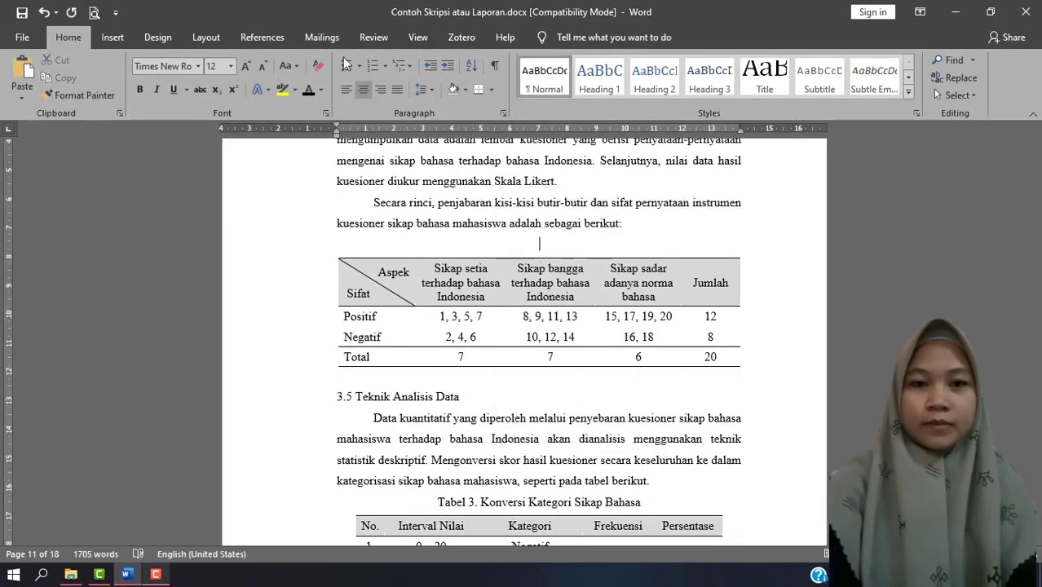
Insert the caption "Tabel 2. Kisi-kisi Butir Pernyataan Kuesioner" above the section 3.4 table, using the Tabel label and the cut title.
left_click(261, 37)
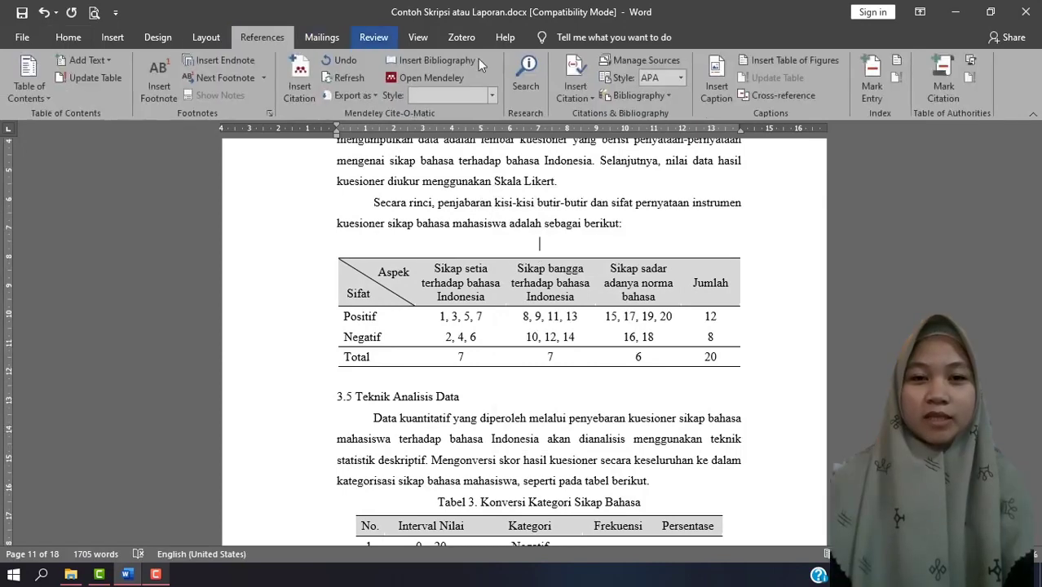
left_click(714, 78)
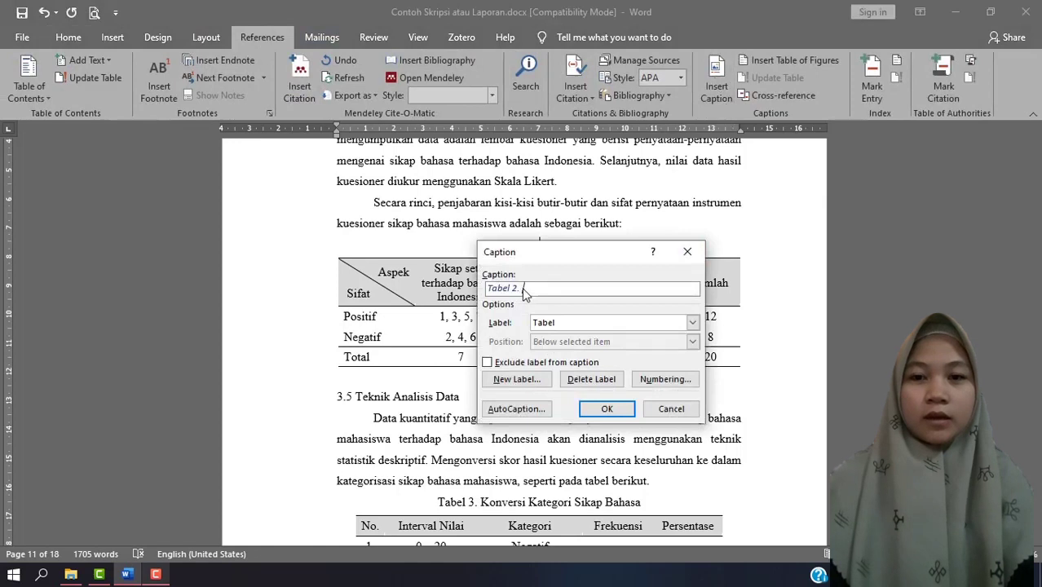
key("ctrl+v")
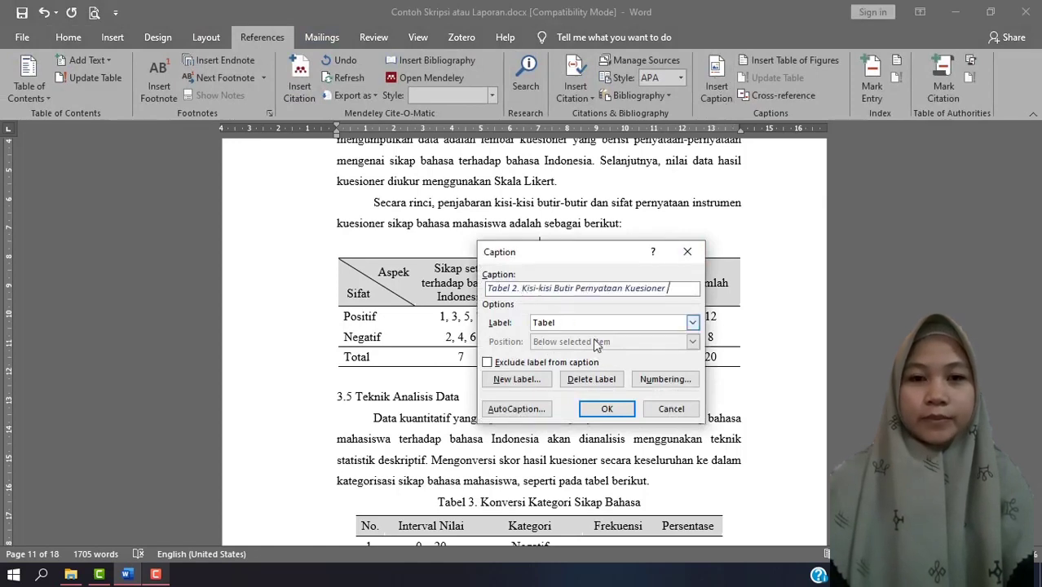
left_click(595, 409)
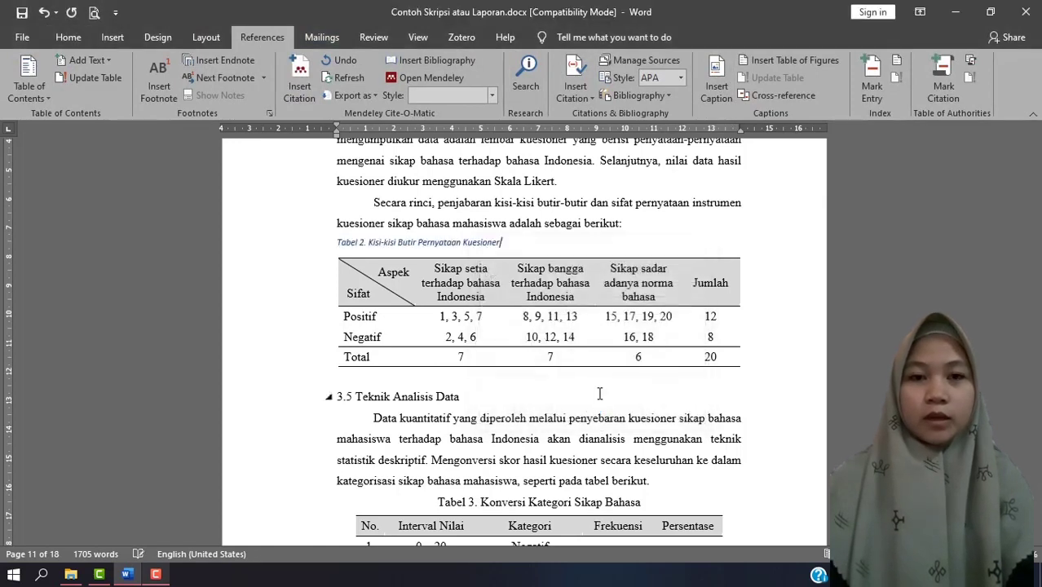
Format the Tabel 2 caption in Times New Roman, size 12, black and without italics, and center it above the table.
left_click(69, 37)
left_click(230, 67)
left_click(215, 142)
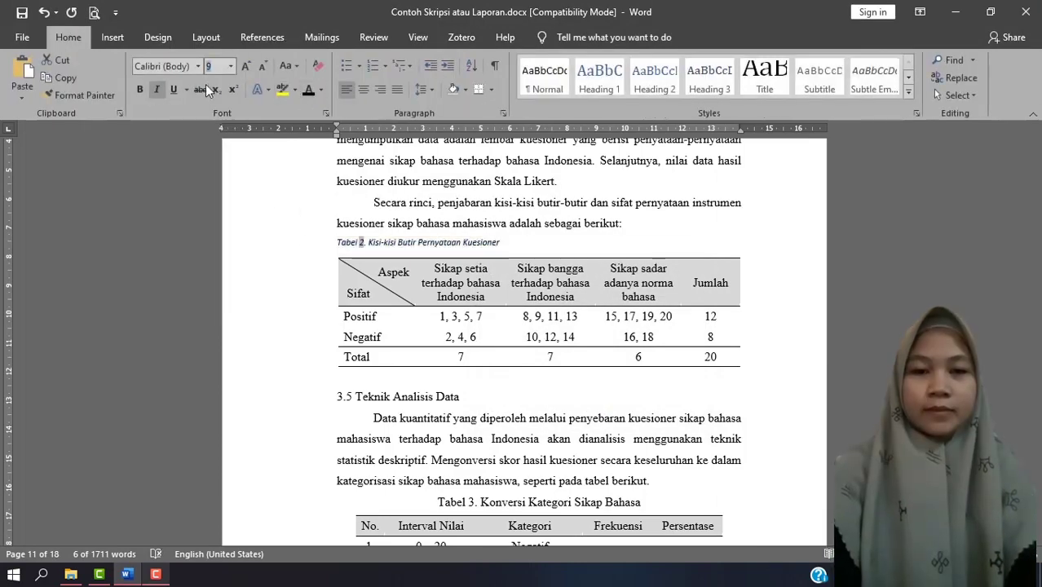
left_click(198, 66)
left_click(196, 159)
left_click(157, 90)
left_click(308, 90)
left_click(366, 91)
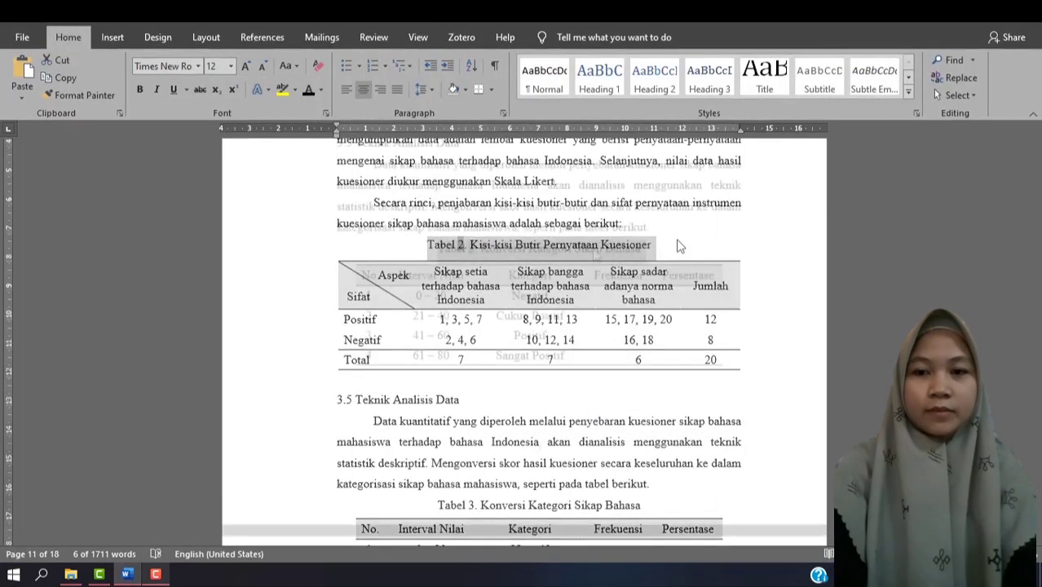
Select the manually typed caption line "Tabel 3. Konversi Kategori Sikap Bahasa" in section 3.5.
scroll(510, 252, "down", 3)
triple_click(510, 251)
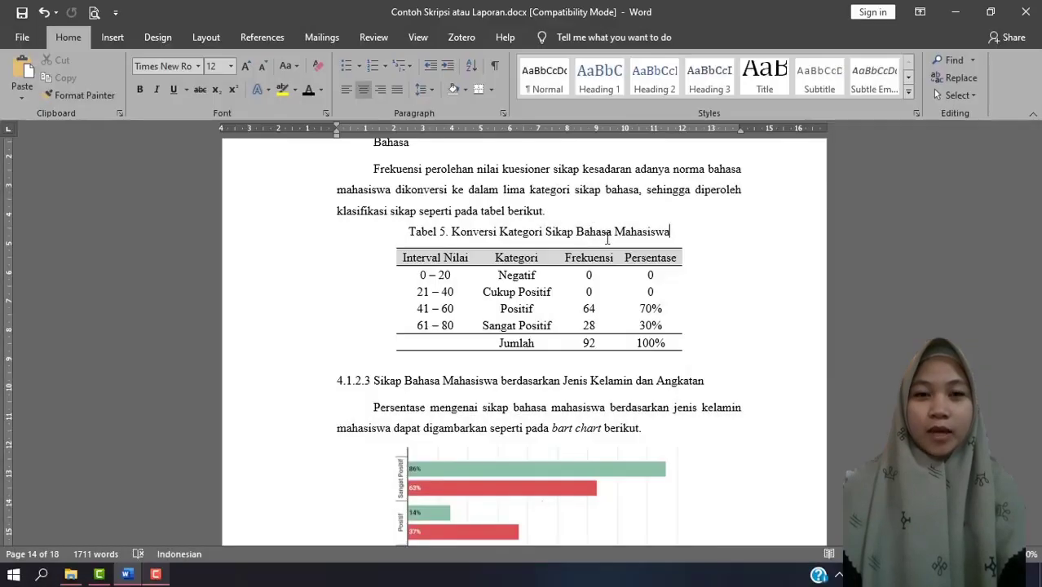
Insert a list of tables under DAFTAR TABEL for the Tabel caption label, with a dotted tab leader and hyperlinks instead of page numbers turned off.
scroll(748, 400, "up", 3)
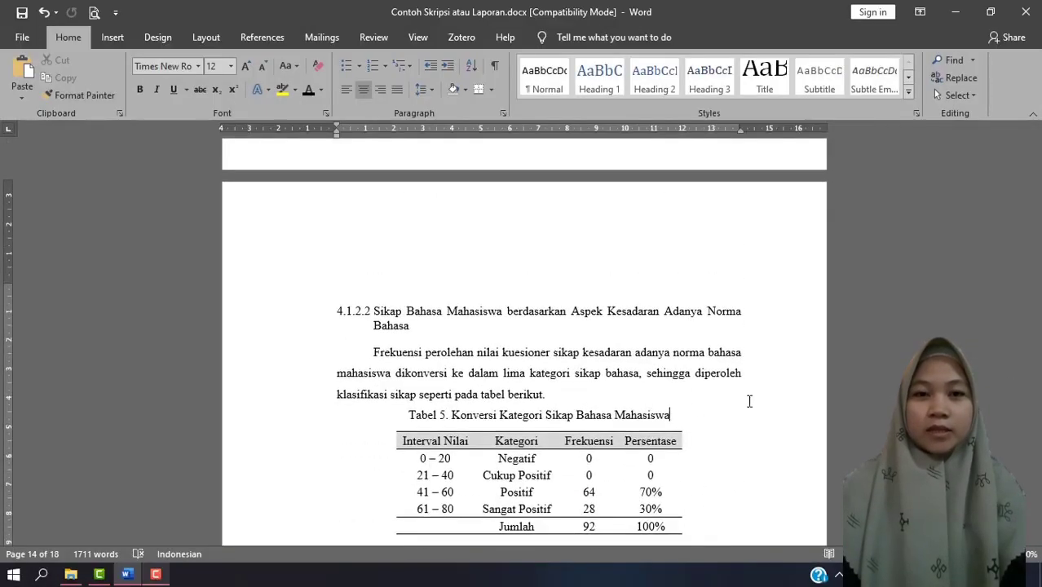
scroll(749, 400, "up", 20)
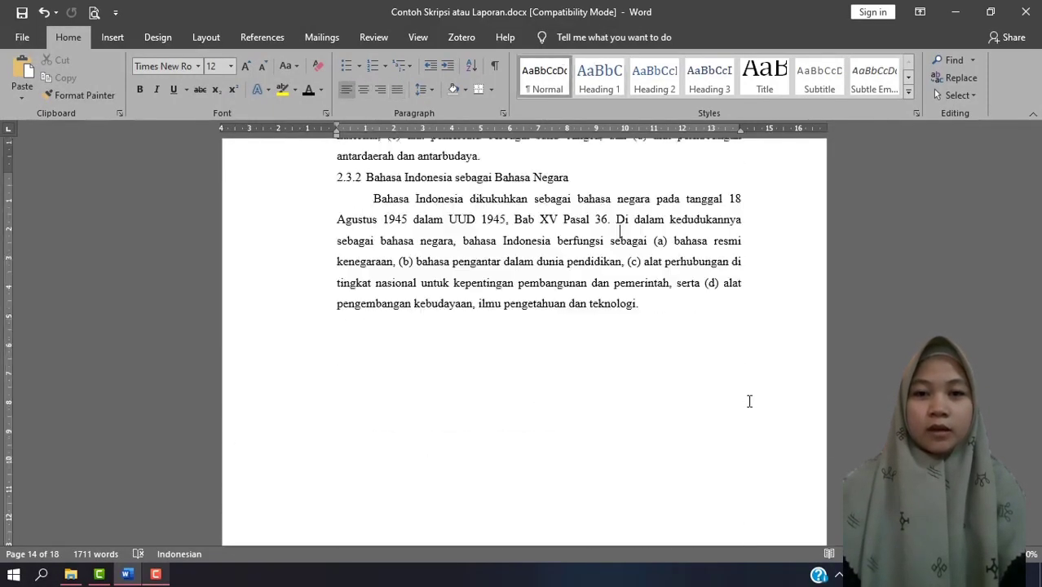
scroll(749, 400, "up", 20)
left_click(536, 200)
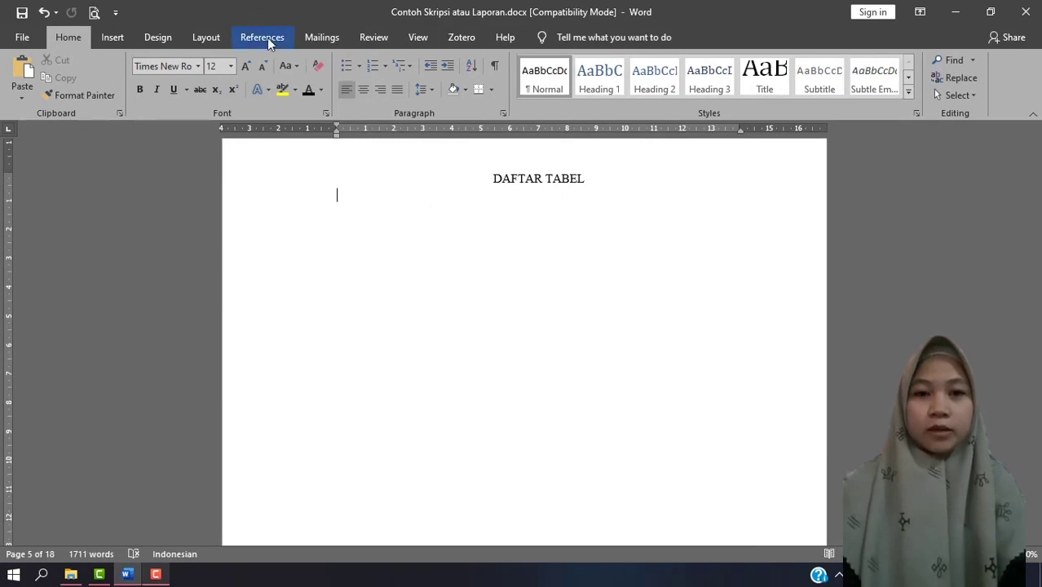
left_click(268, 38)
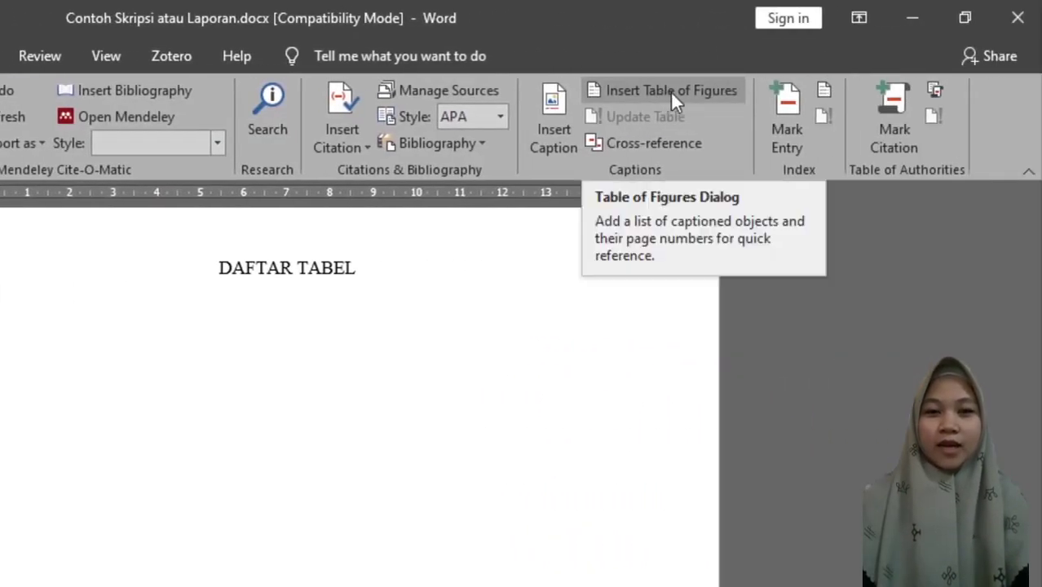
left_click(671, 91)
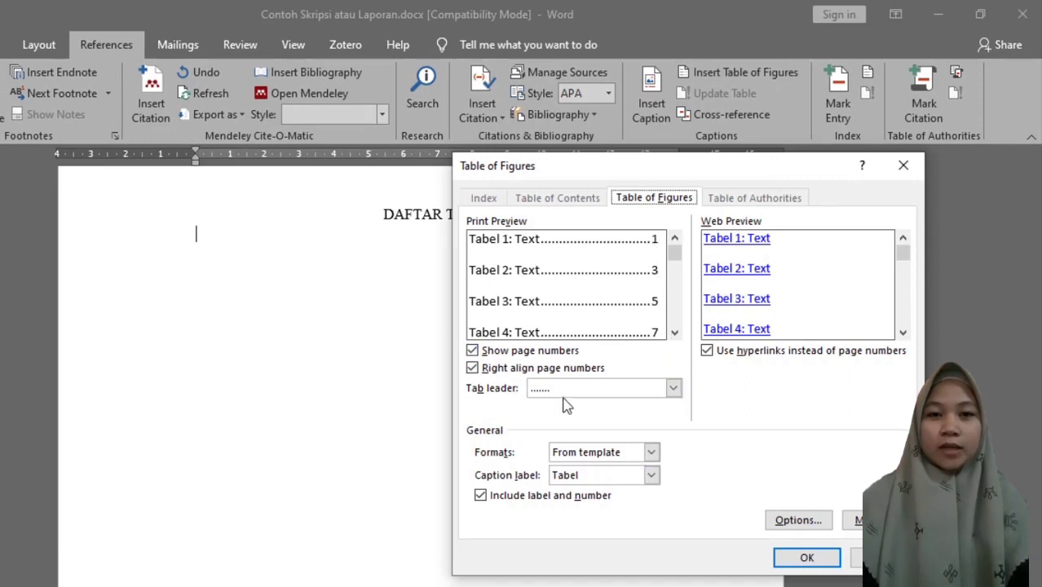
left_click(706, 351)
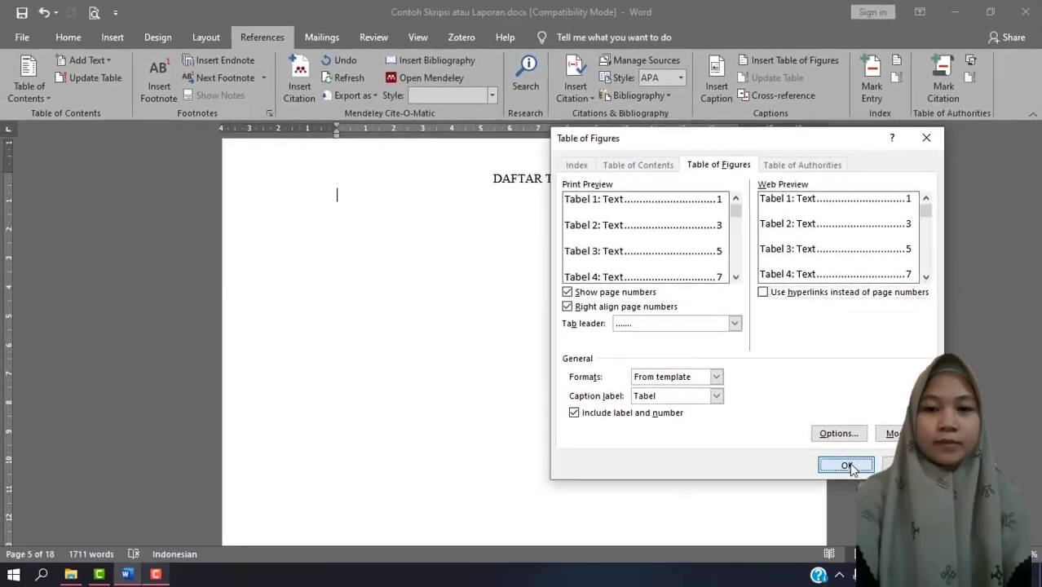
left_click(831, 500)
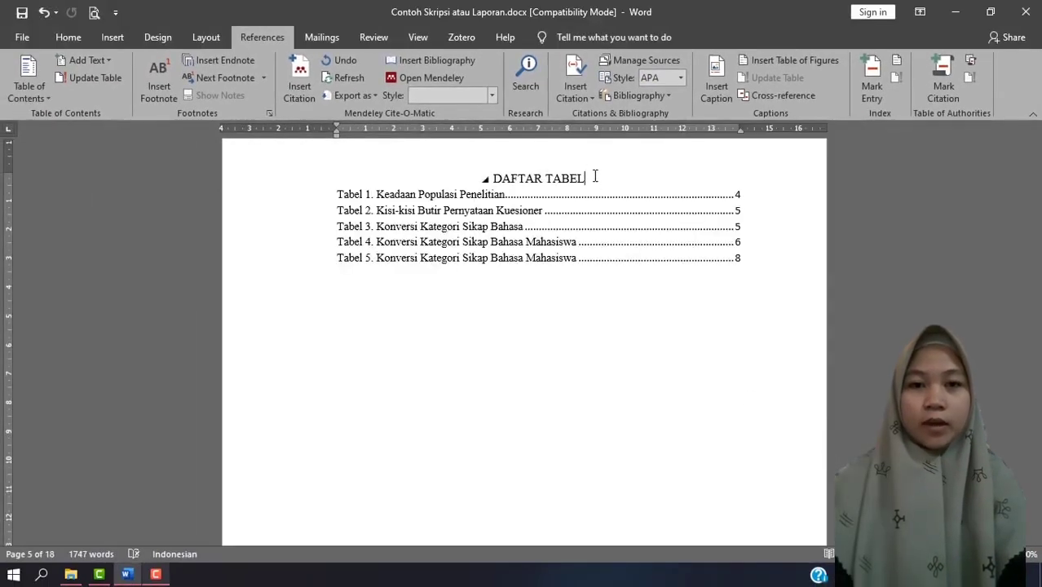
Set the line spacing of all entries in the list under DAFTAR TABEL to 1,5.
left_click_drag(747, 286, 336, 219)
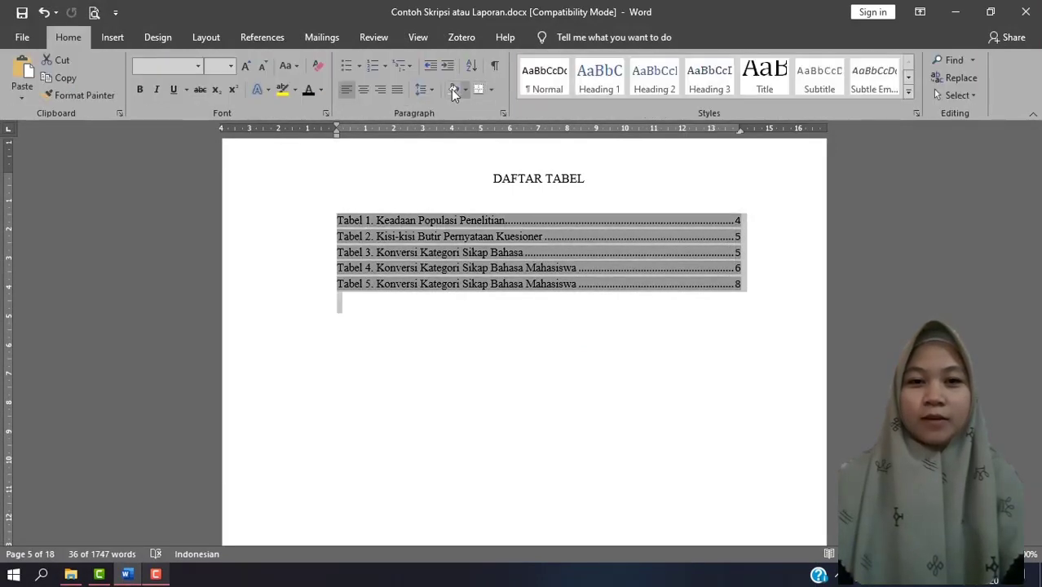
left_click(431, 87)
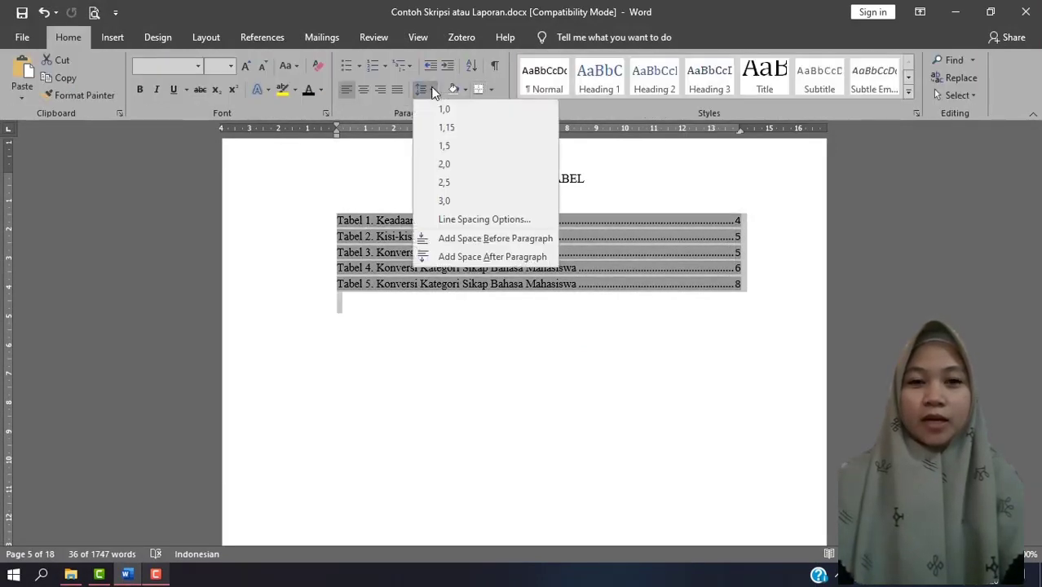
left_click(460, 145)
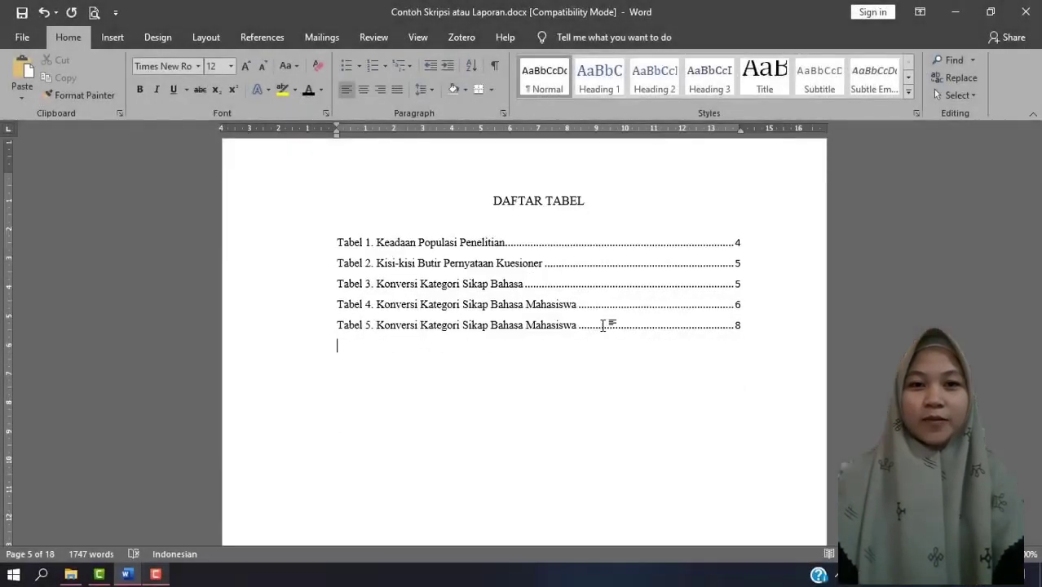
left_click(538, 282)
left_click(547, 230)
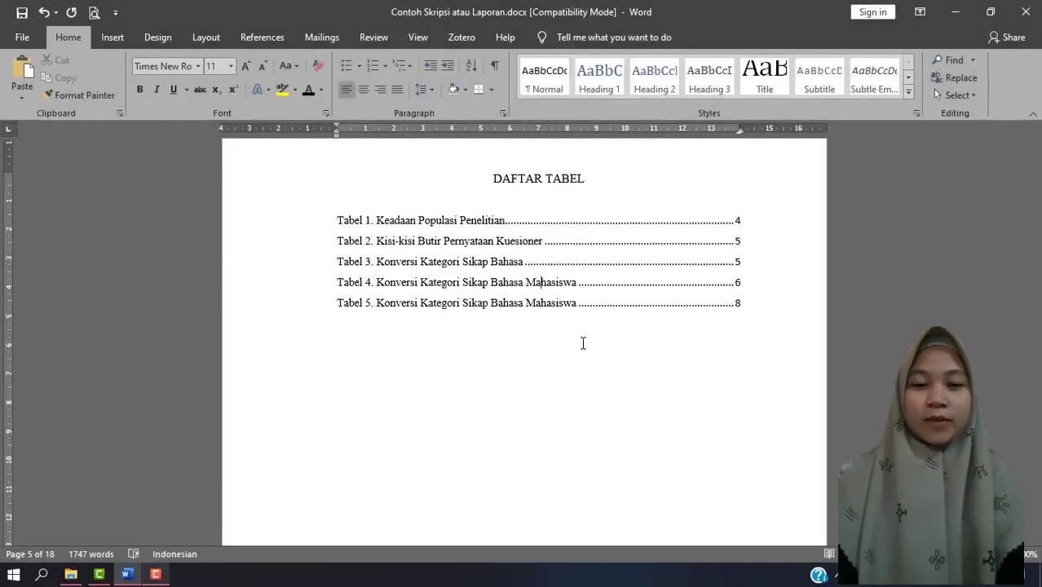
Examine the DAFTAR GAMBAR page and the manually captioned pie charts in section 4.1.2.
scroll(583, 343, "down", 15)
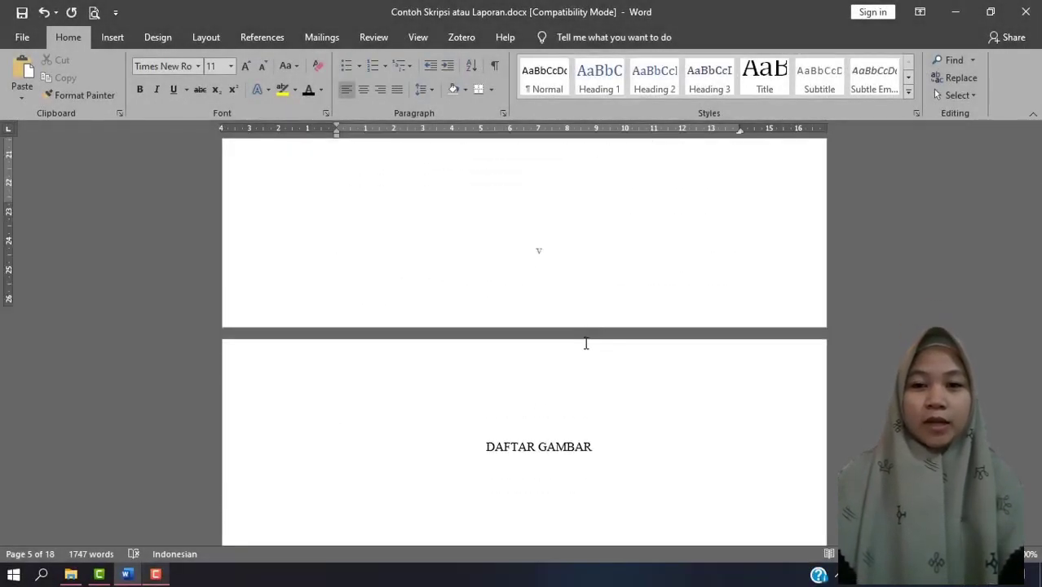
scroll(585, 342, "down", 4)
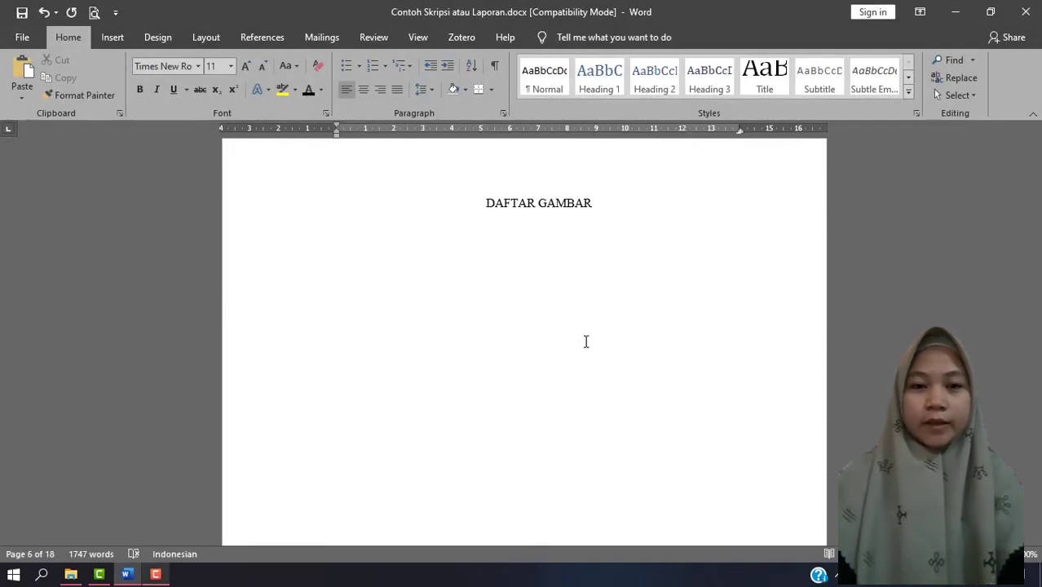
scroll(586, 342, "up", 8)
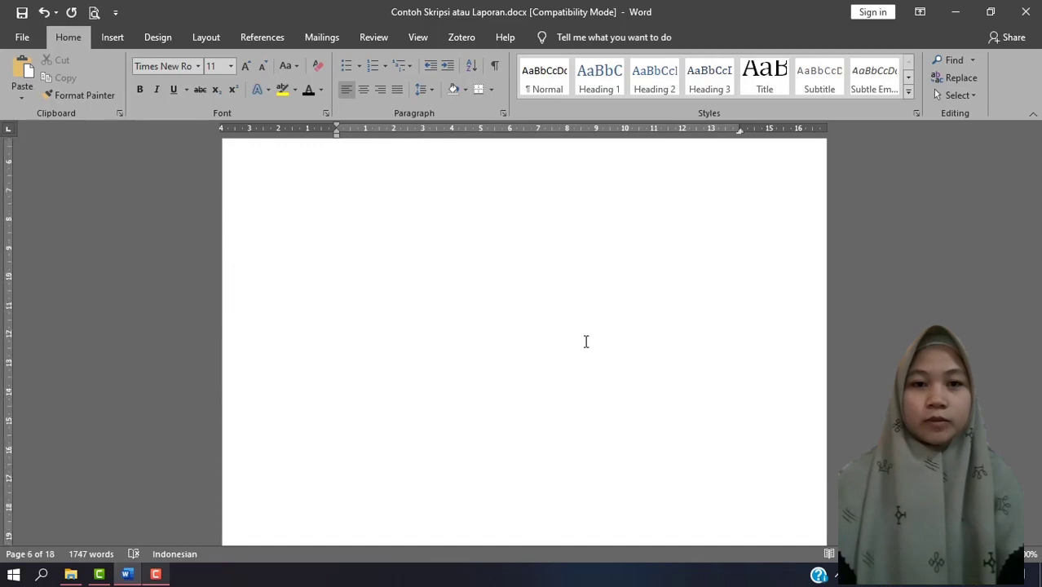
scroll(585, 341, "up", 6)
scroll(586, 342, "down", 5)
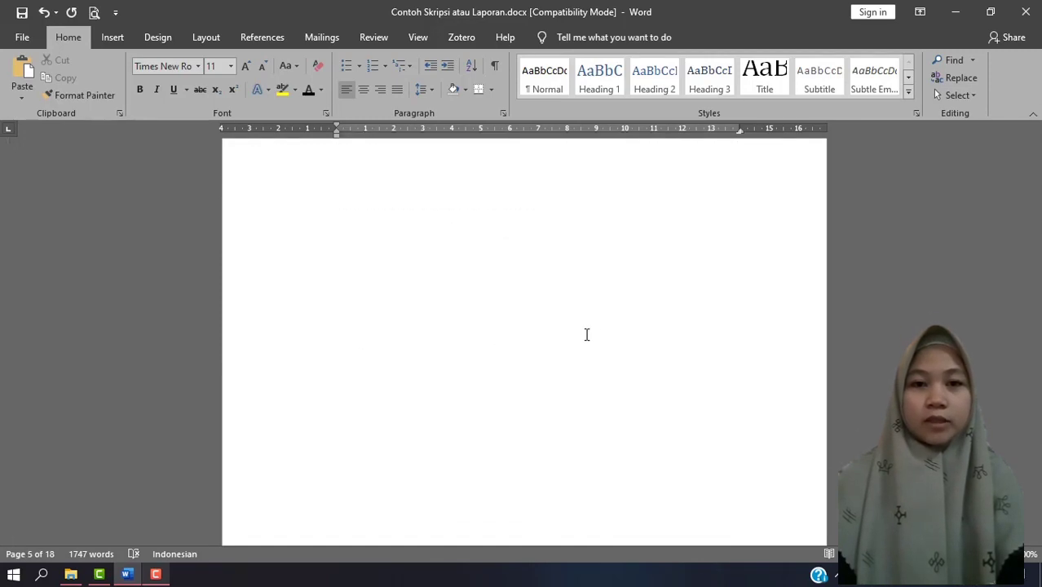
scroll(600, 333, "down", 15)
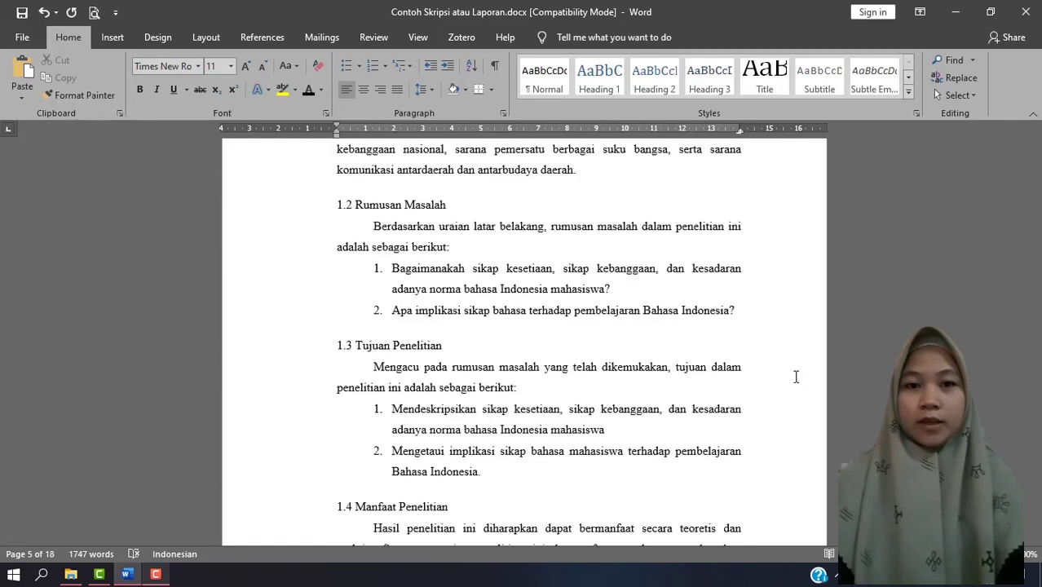
scroll(796, 376, "down", 20)
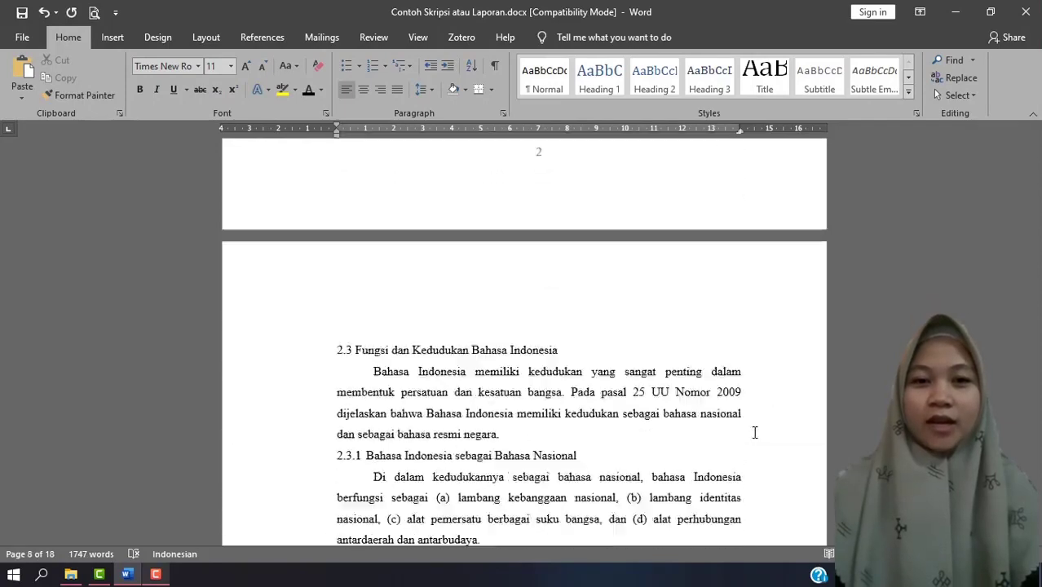
scroll(754, 433, "down", 20)
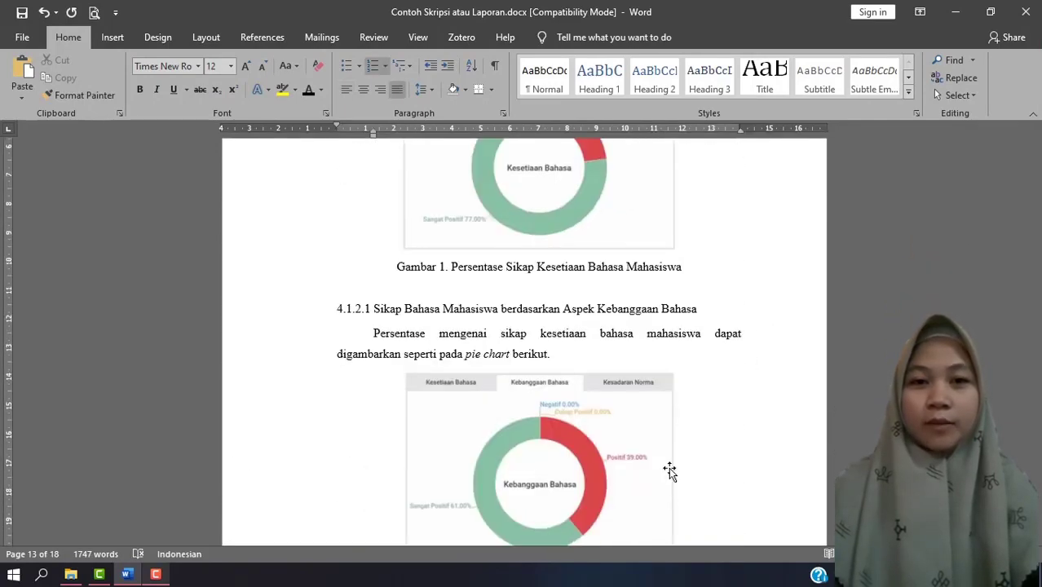
Cut the title "Persentase Sikap Kesetiaan Bahasa Mahasiswa" below the Kesetiaan Bahasa pie chart and clear the rest of its typed caption.
scroll(603, 341, "up", 3)
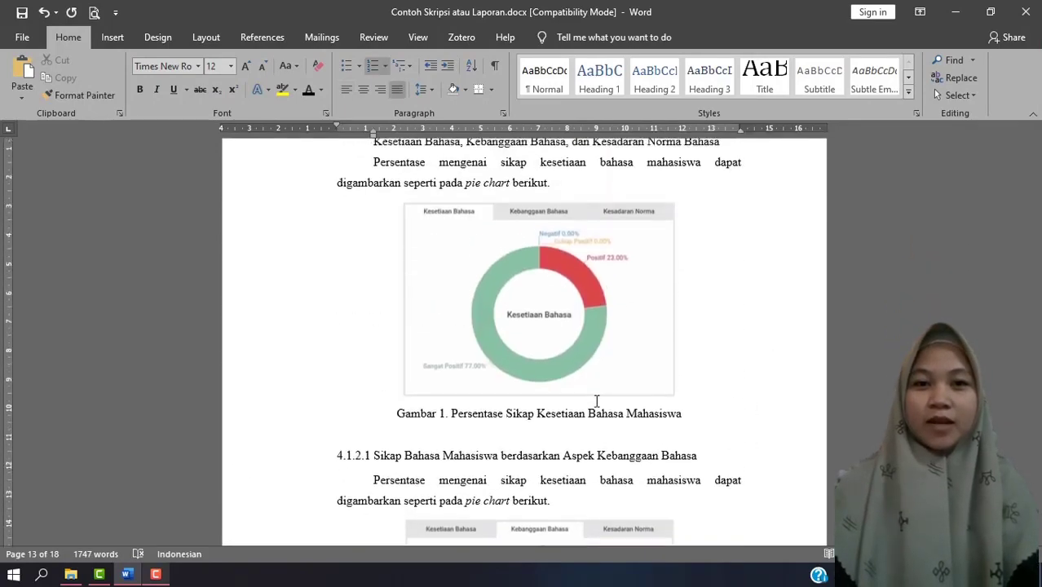
left_click(599, 413)
left_click_drag(685, 415, 481, 421)
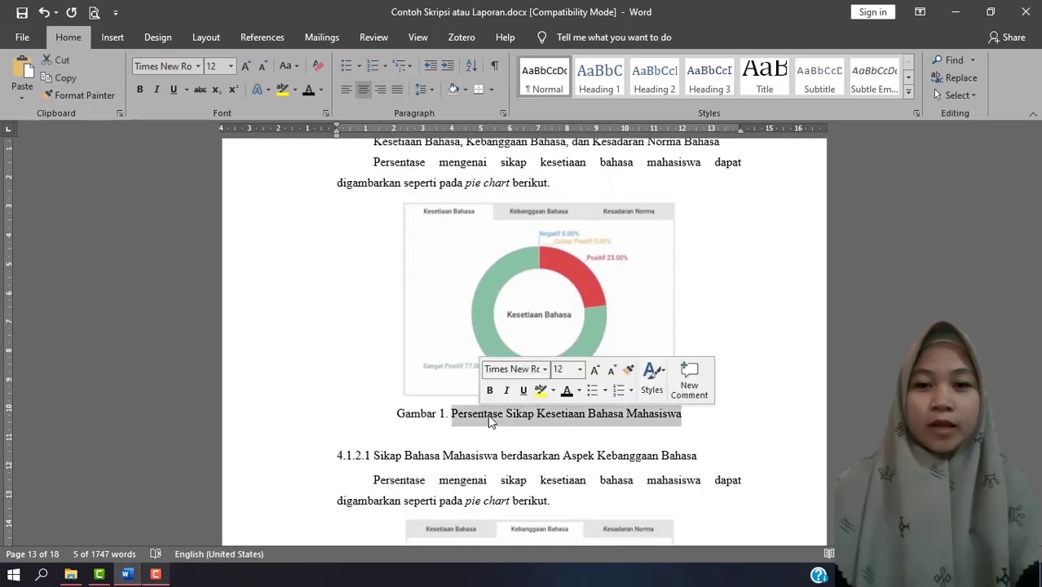
right_click(489, 421)
left_click(498, 221)
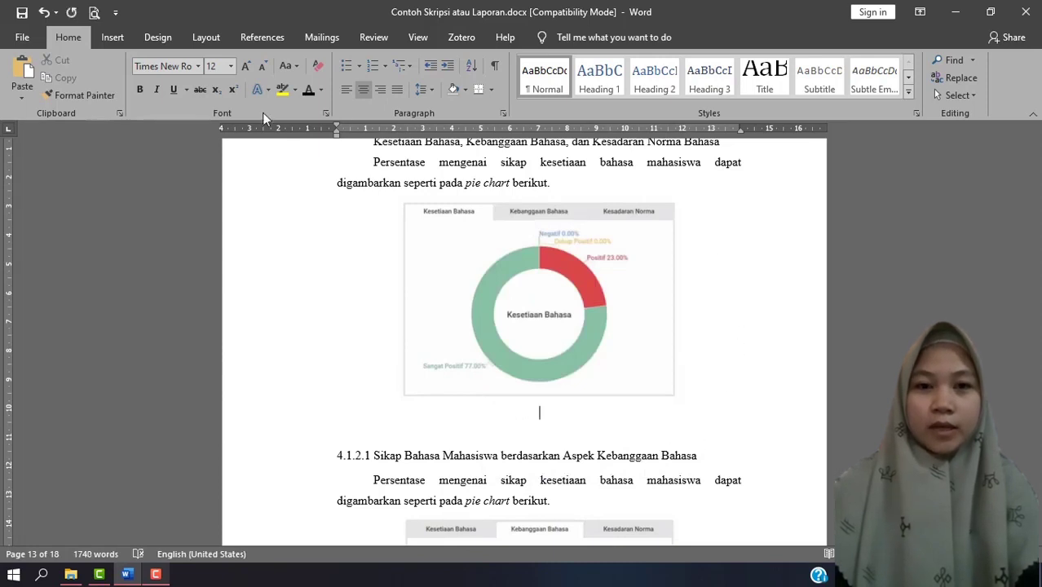
Start a caption below the Kesetiaan Bahasa pie chart and create a new caption label named "Gambar".
left_click(261, 37)
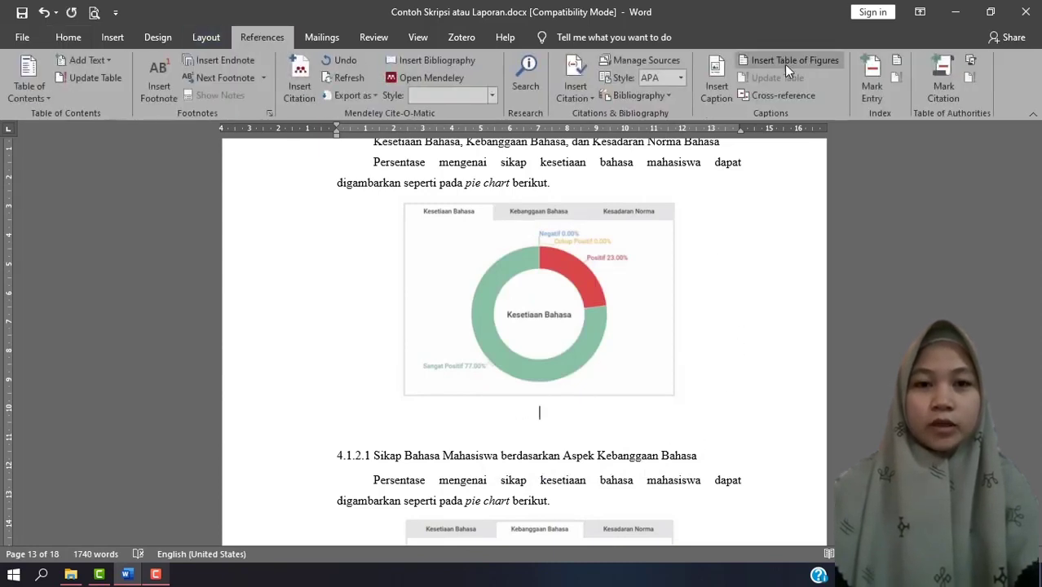
left_click(716, 79)
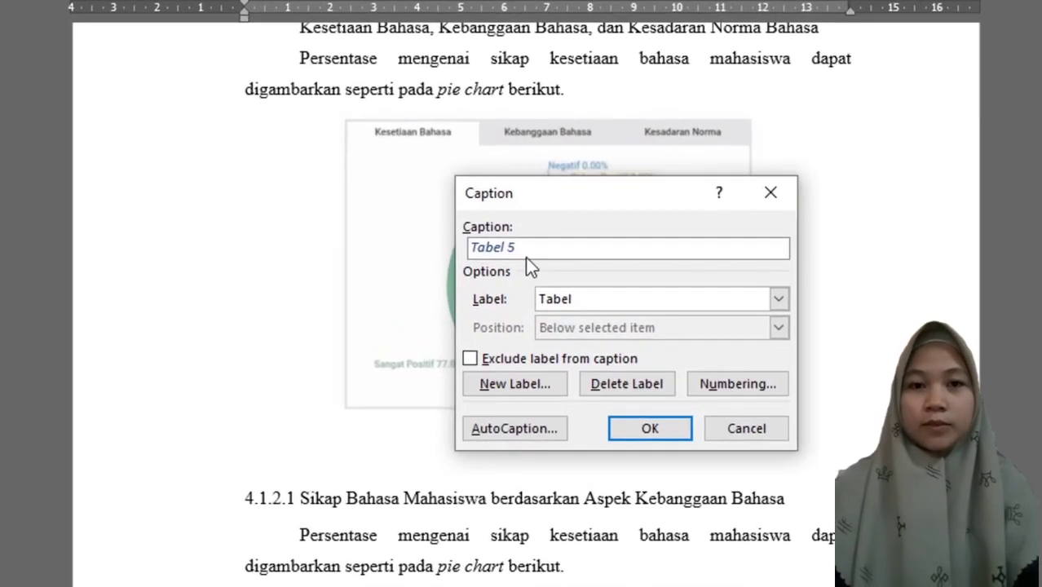
left_click(778, 299)
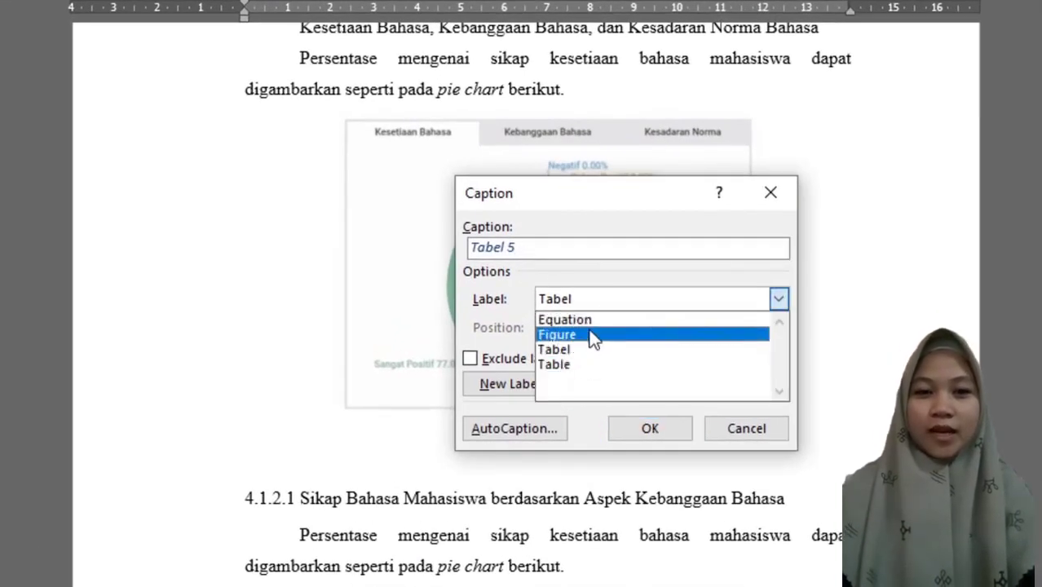
left_click(504, 302)
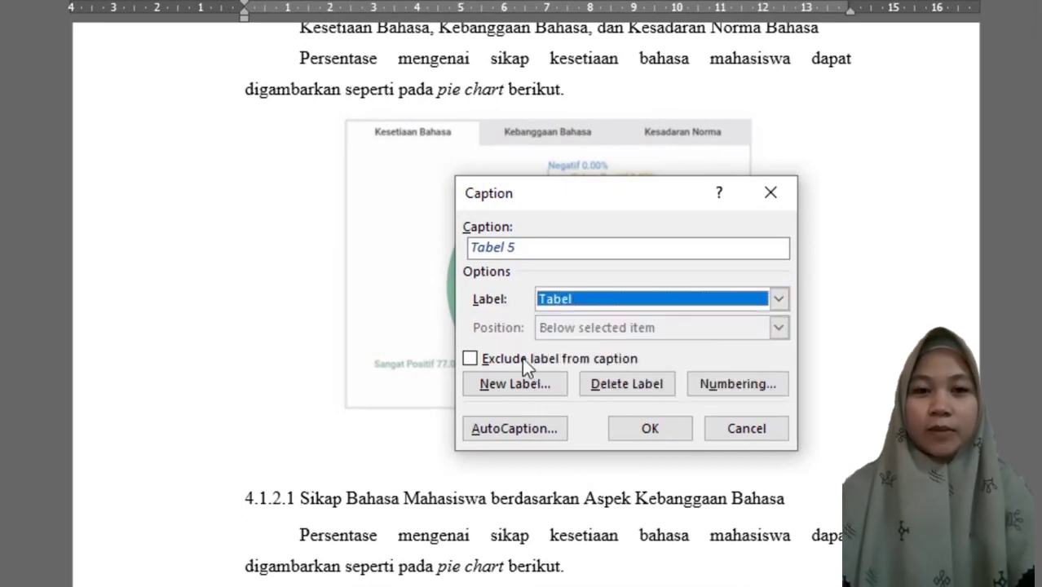
left_click(548, 386)
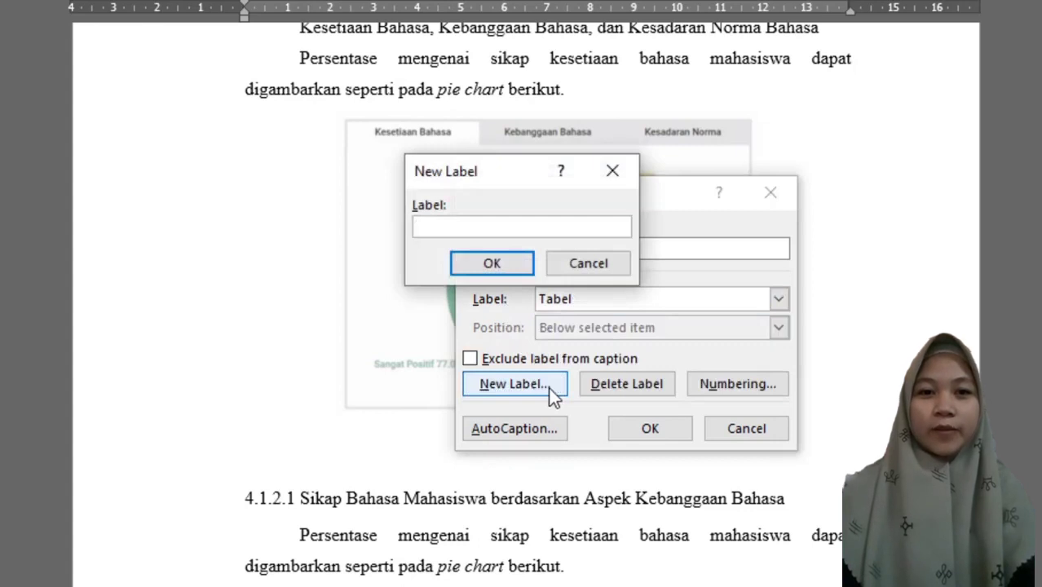
type("Gambar")
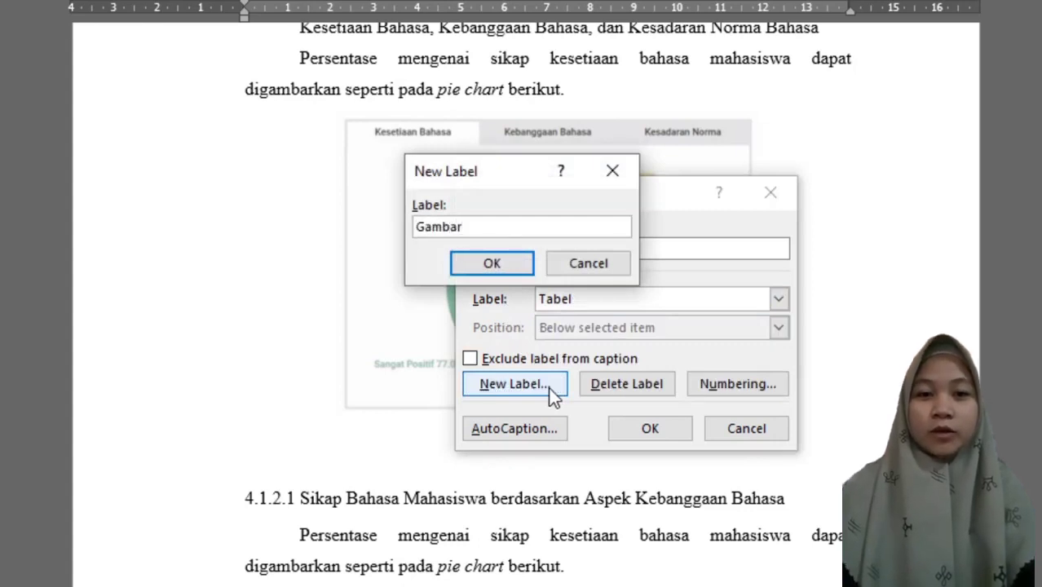
left_click(516, 258)
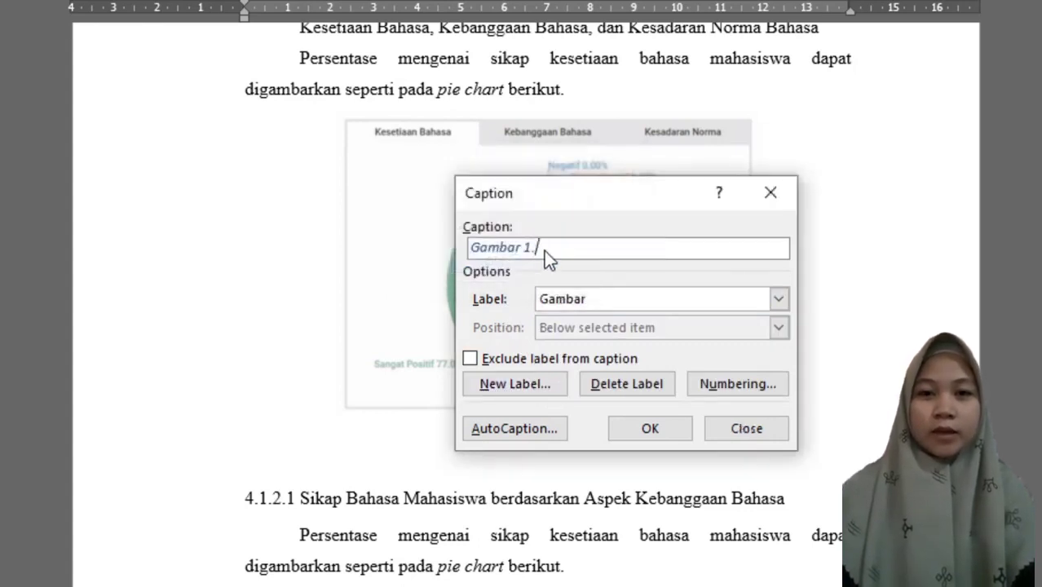
Complete and insert the caption as "Gambar 1. Persentase Sikap Kesetiaan Bahasa Mahasiswa".
type("Sikap Kesetiaan Bahasa Mahasiswa")
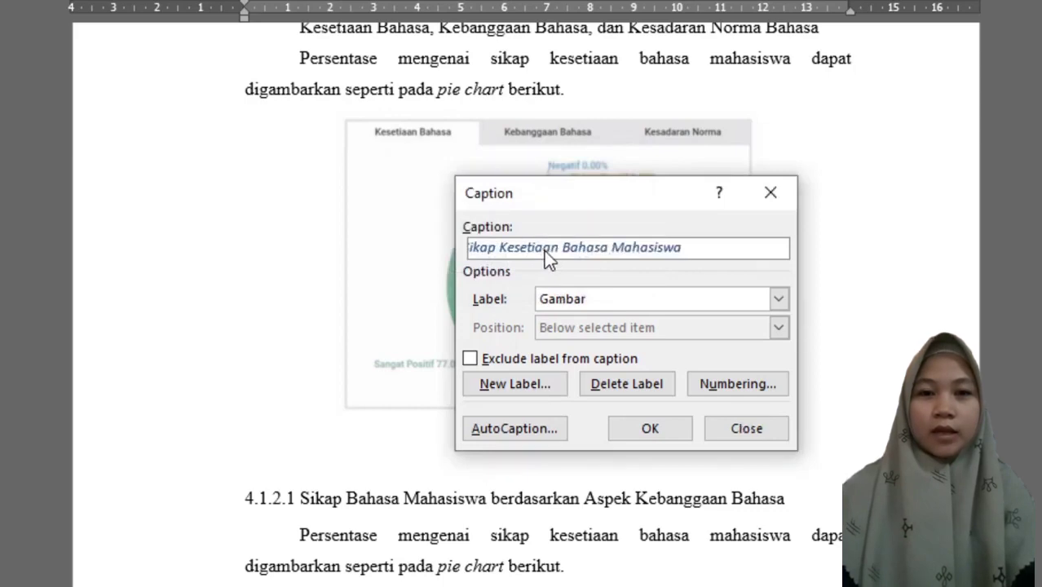
key("Home")
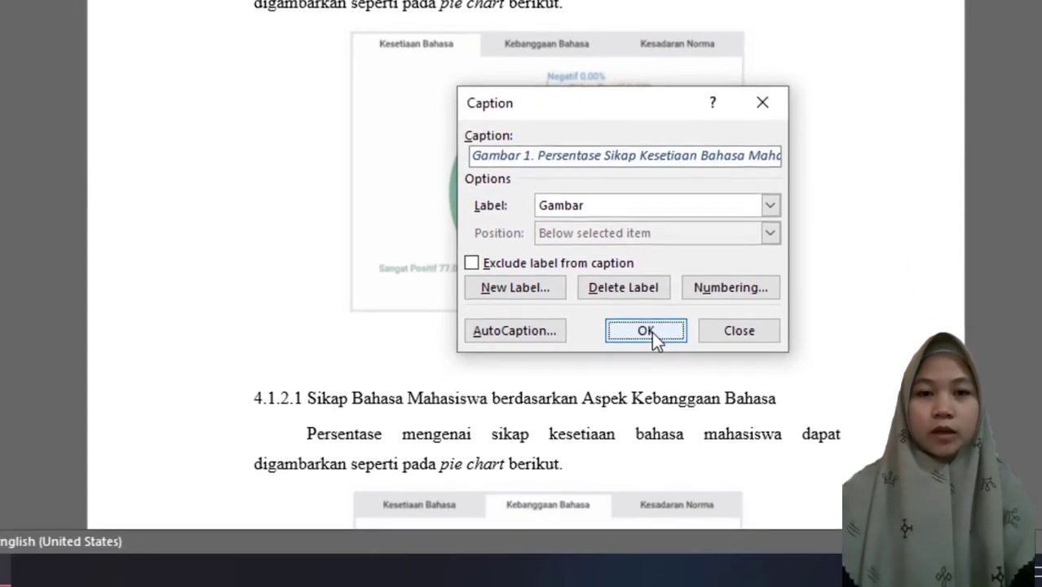
left_click(652, 397)
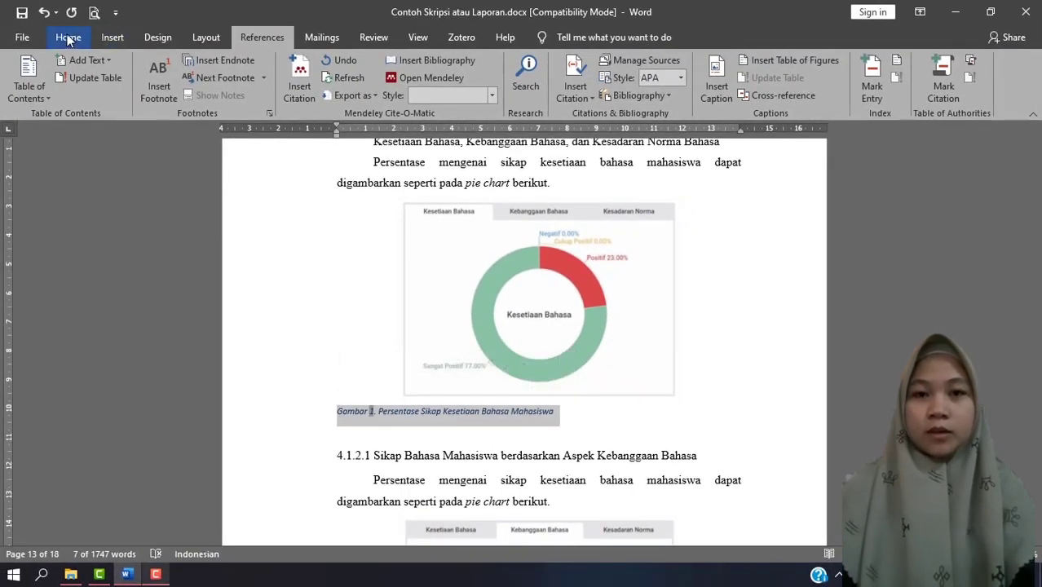
Format the Gambar 1 caption as black, 12-point, non-italic Times New Roman and centre it.
left_click(68, 38)
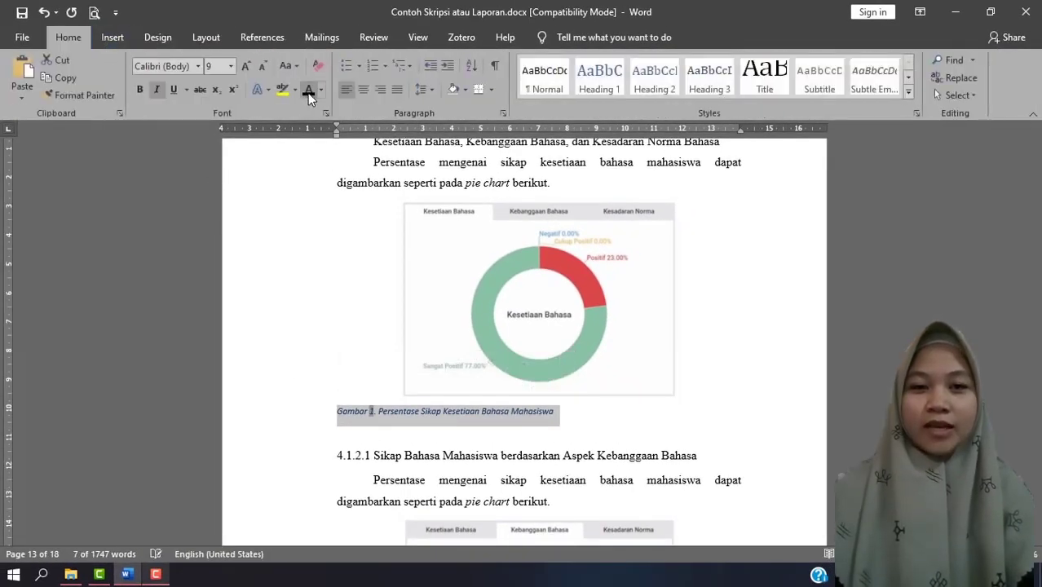
left_click(322, 91)
left_click(328, 110)
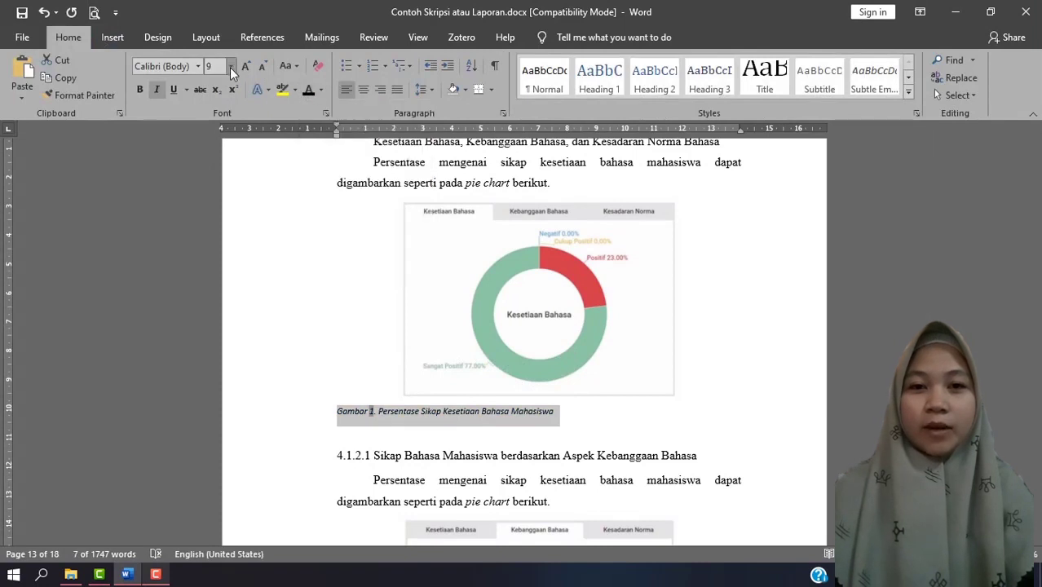
left_click(230, 67)
left_click(213, 143)
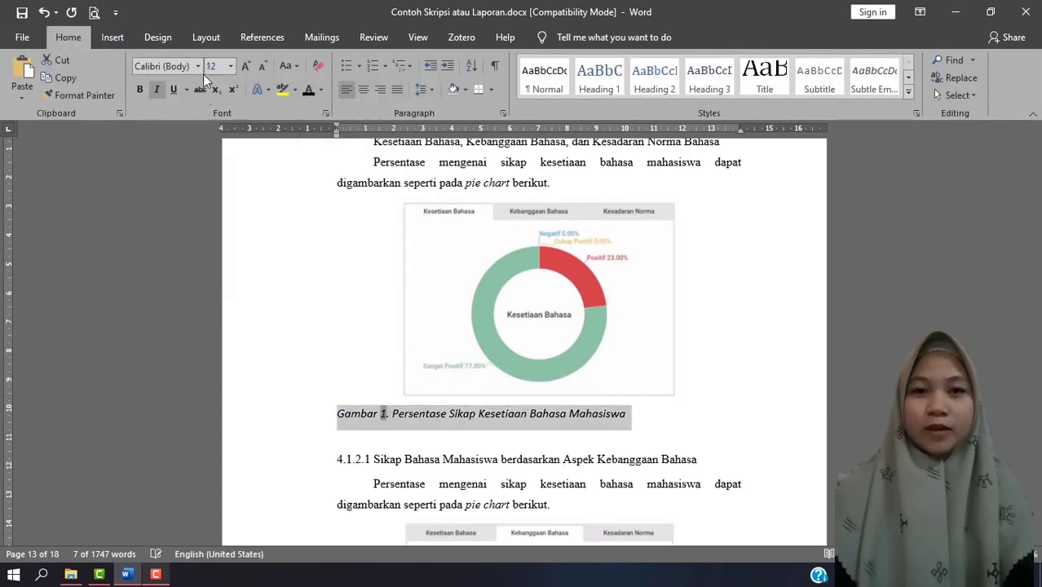
left_click(198, 67)
left_click(204, 159)
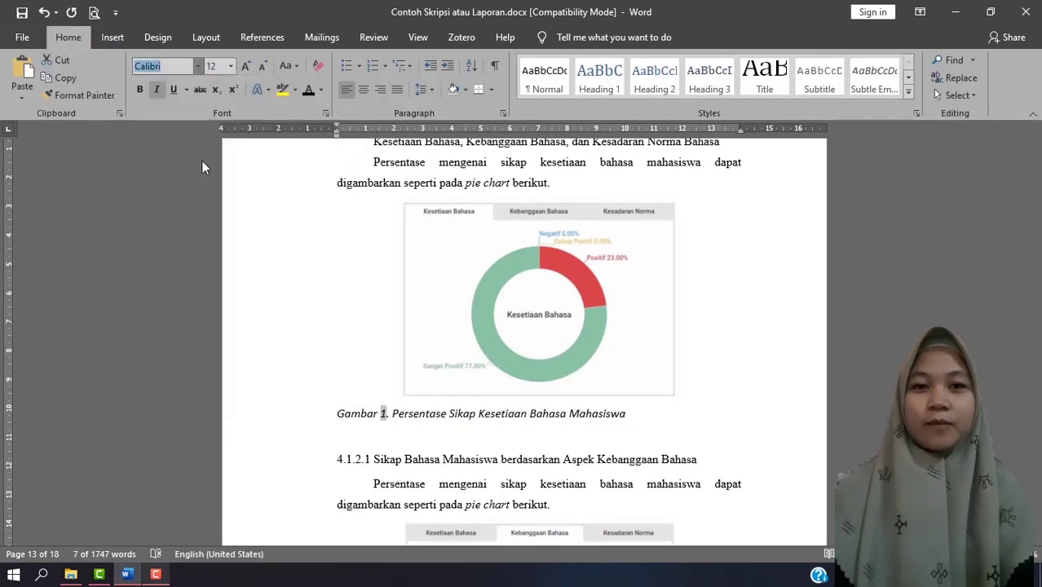
left_click(157, 91)
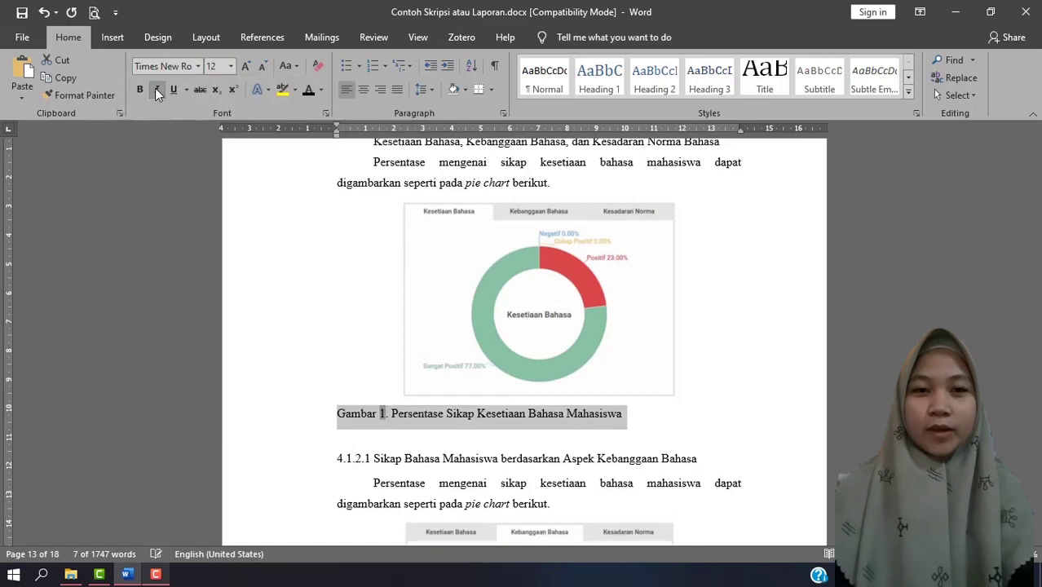
left_click(363, 90)
left_click(704, 414)
Cut the title "Persentase Sikap Kebanggaan Bahasa Mahasiswa" below the Kebanggaan Bahasa pie chart and delete the remaining typed "Gambar 2.".
scroll(704, 416, "down", 3)
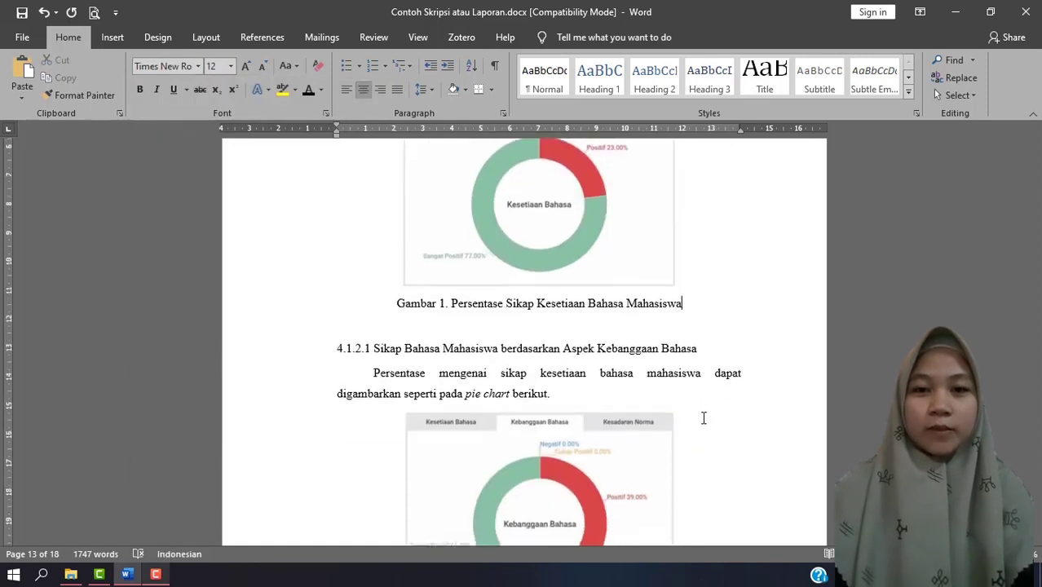
scroll(703, 417, "down", 6)
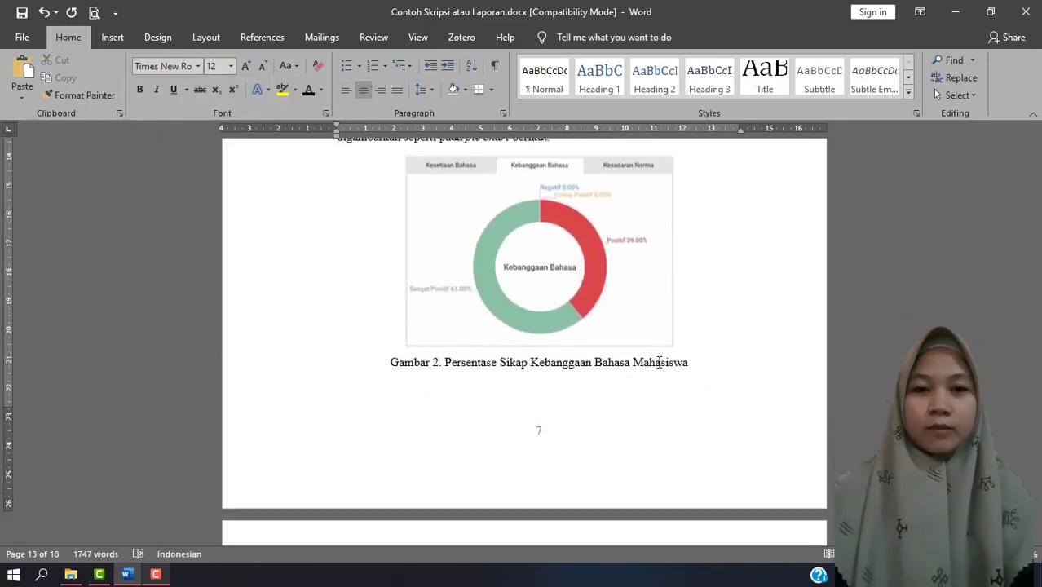
left_click_drag(659, 362, 458, 371)
key("ctrl+c")
key("Delete")
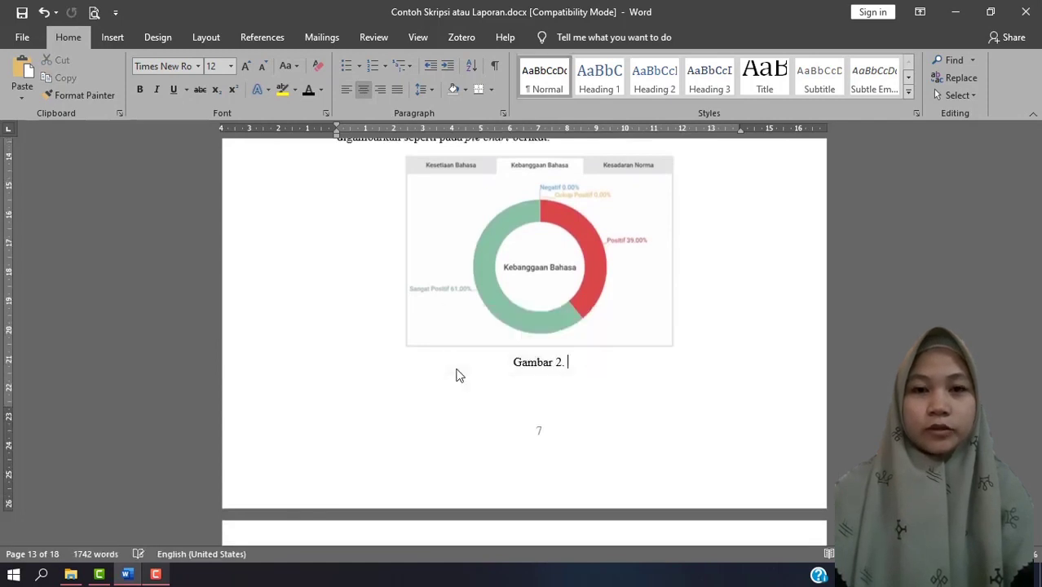
key("BackSpace")
key("BackSpace")
Insert the caption "Gambar 2. Persentase Sikap Kebanggaan Bahasa Mahasiswa" below the Kebanggaan Bahasa pie chart using the Gambar label.
left_click(262, 36)
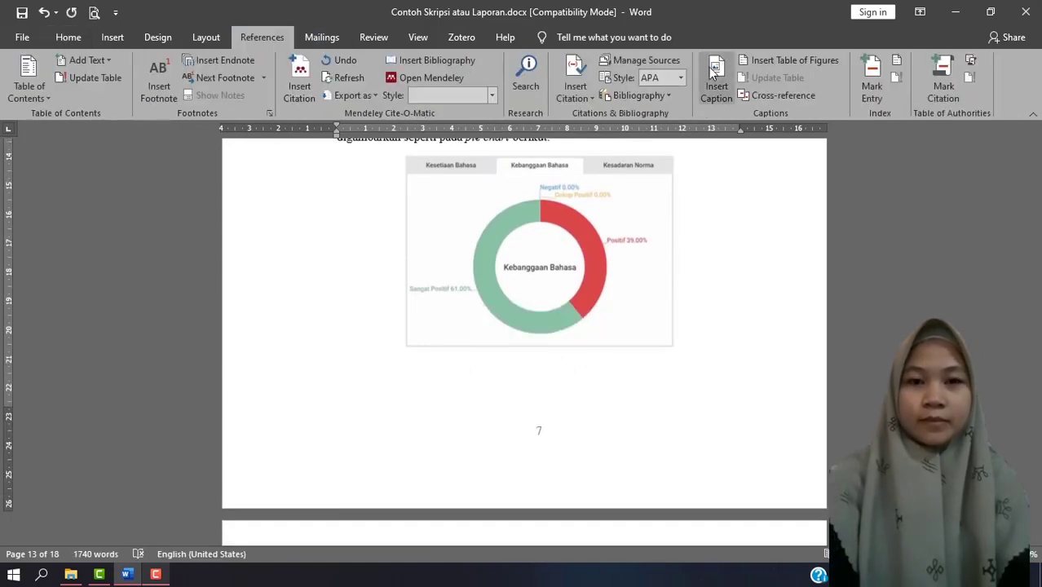
left_click(716, 85)
key("ctrl+v")
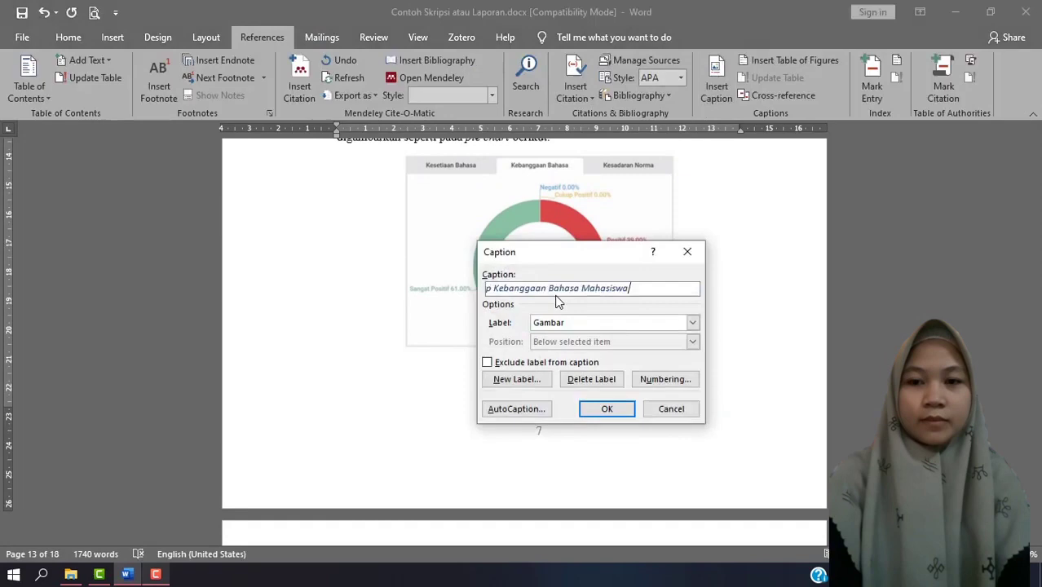
left_click(608, 409)
Format the Gambar 2 caption as black, 12-point, non-italic Times New Roman and centre it.
left_click(69, 37)
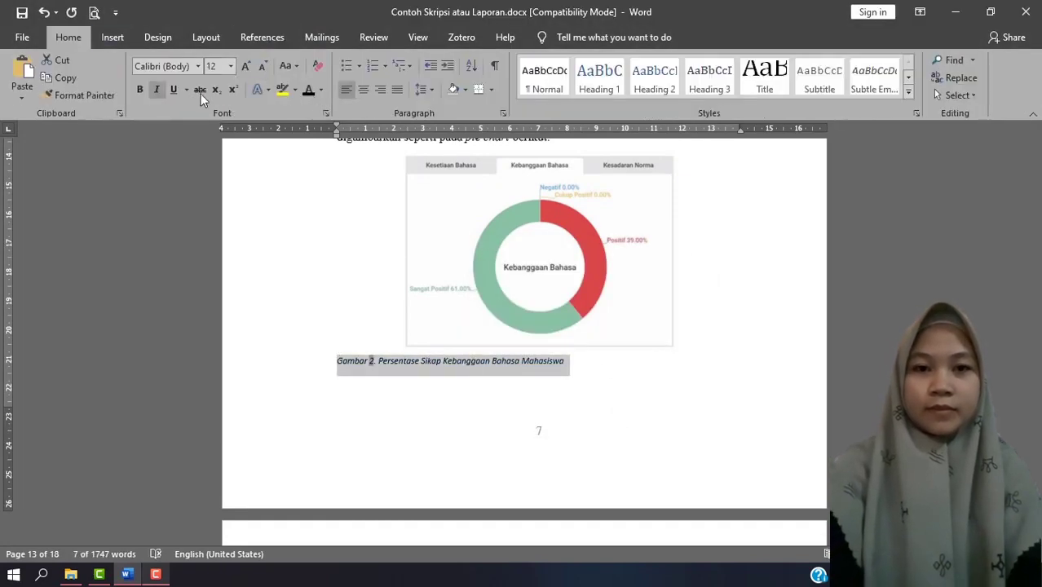
left_click(197, 66)
left_click(193, 158)
left_click(367, 89)
Cut the title "Persentase Sikap Bahasa berdasarkan Jenis Kelamin" below the bar chart and delete the remaining typed "Gambar 3.".
scroll(696, 392, "down", 10)
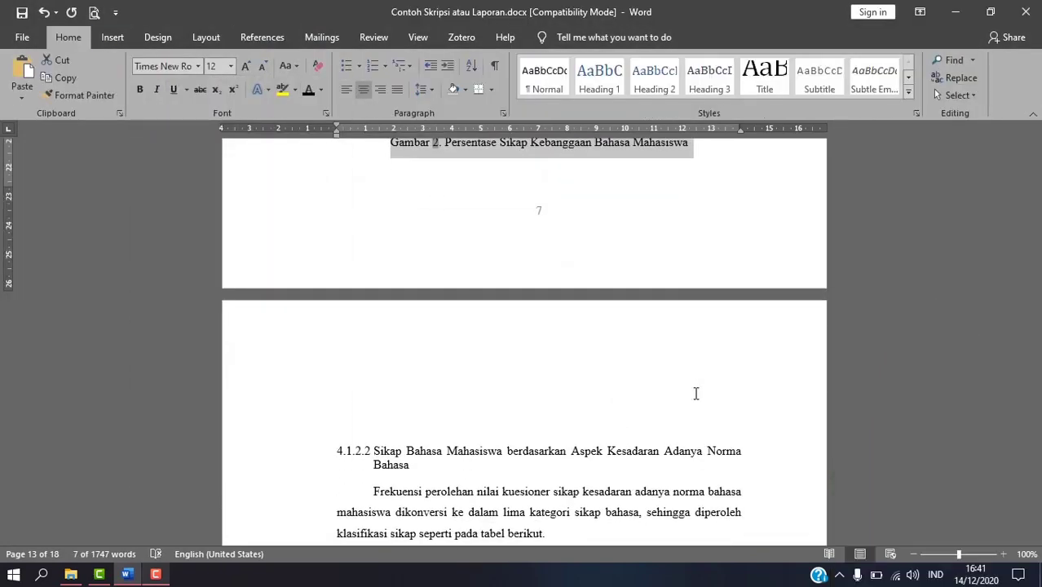
scroll(687, 394, "down", 6)
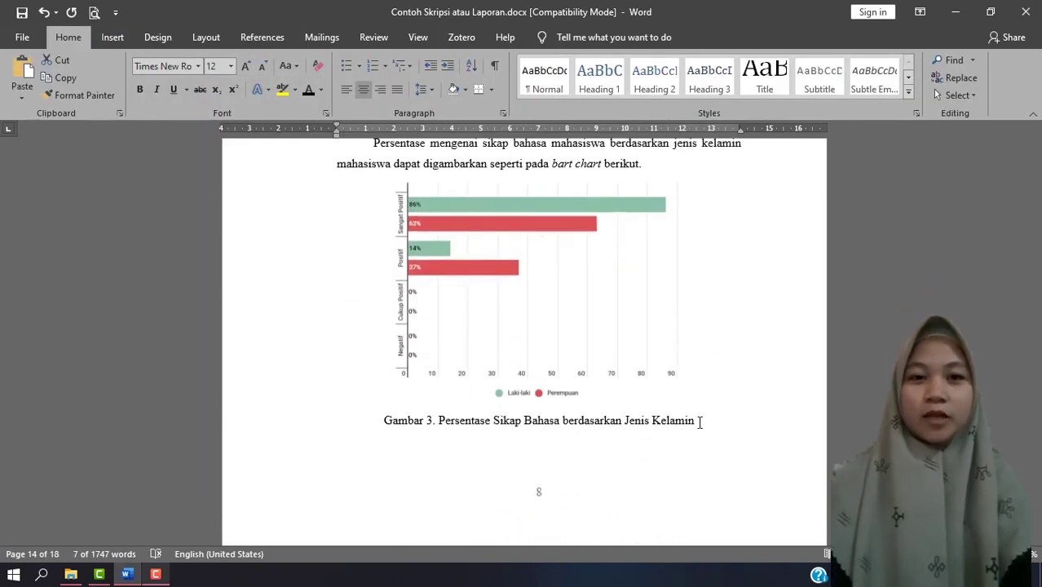
left_click_drag(698, 422, 438, 420)
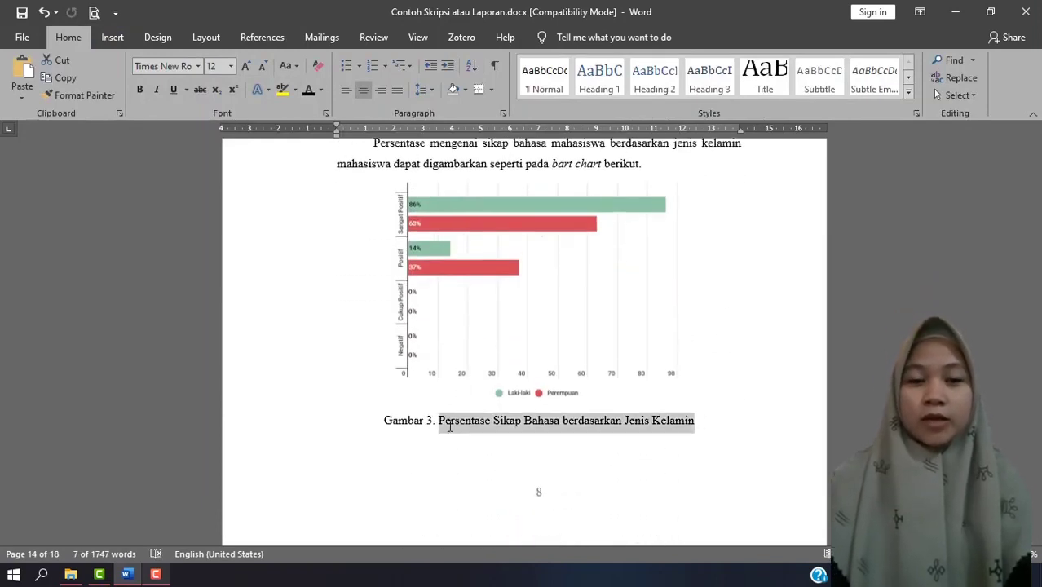
key("BackSpace")
key("BackSpace")
key("BackSpace")
key("BackSpace")
key("BackSpace")
key("BackSpace")
key("BackSpace")
key("BackSpace")
key("BackSpace")
key("BackSpace")
key("BackSpace")
Insert the caption "Gambar 3. Persentase Sikap Bahasa berdasarkan Jenis Kelamin" below the bar chart using the Gambar label.
left_click(262, 37)
left_click(716, 81)
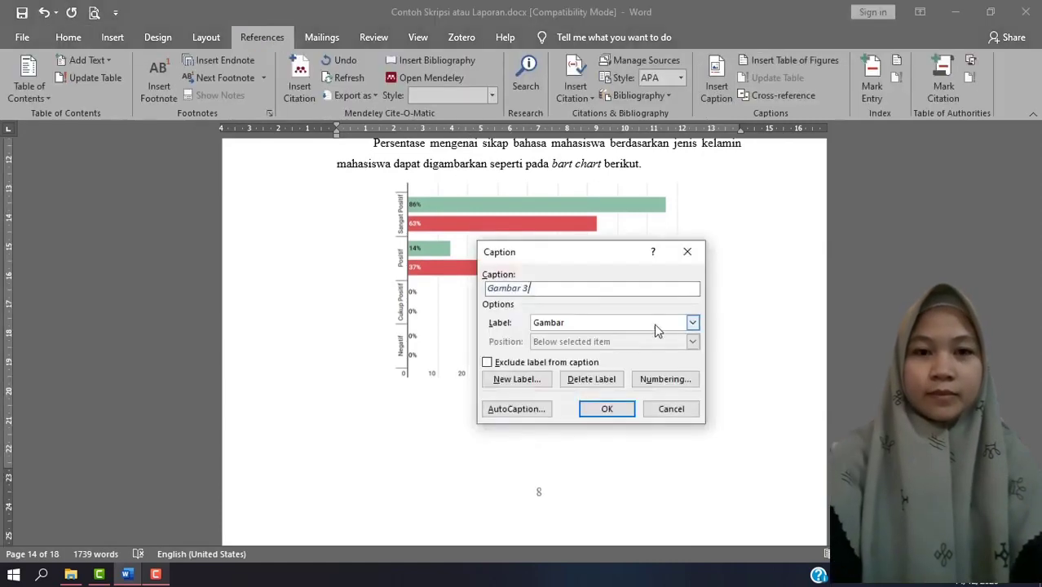
type(". Persentase Sikap Bahasa berdasarkan Jenis Kelamin")
left_click(612, 412)
Centre the Gambar 3 caption and format it as black, 12-point, non-italic Times New Roman.
left_click(67, 37)
left_click(362, 89)
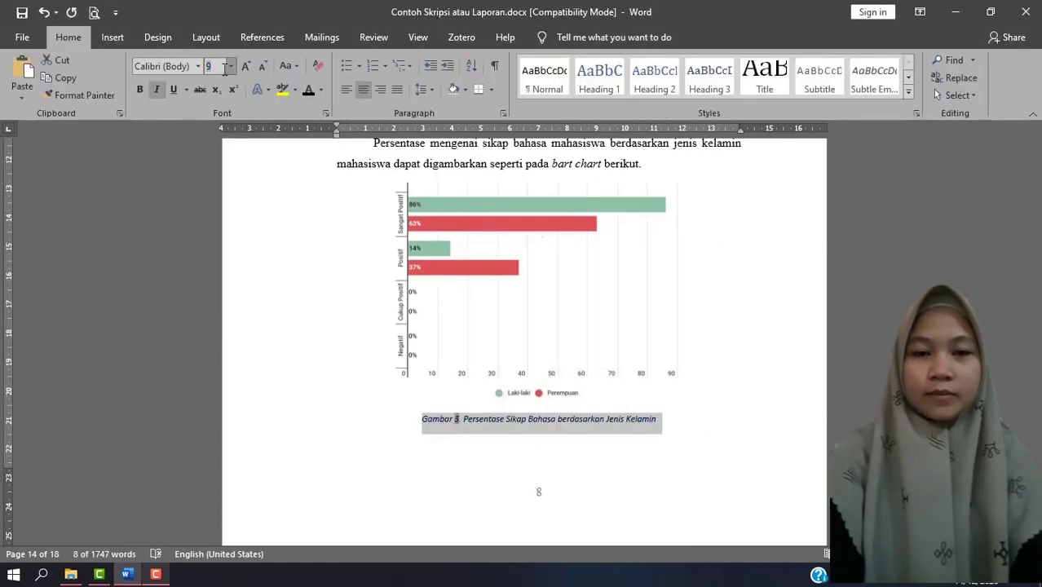
left_click(231, 66)
left_click(215, 138)
left_click(198, 66)
left_click(185, 127)
left_click(156, 89)
left_click(679, 448)
Insert a list of figures under DAFTAR GAMBAR for the Gambar caption label, with a dotted tab leader and hyperlinks instead of page numbers turned off.
scroll(238, 485, "down", 1)
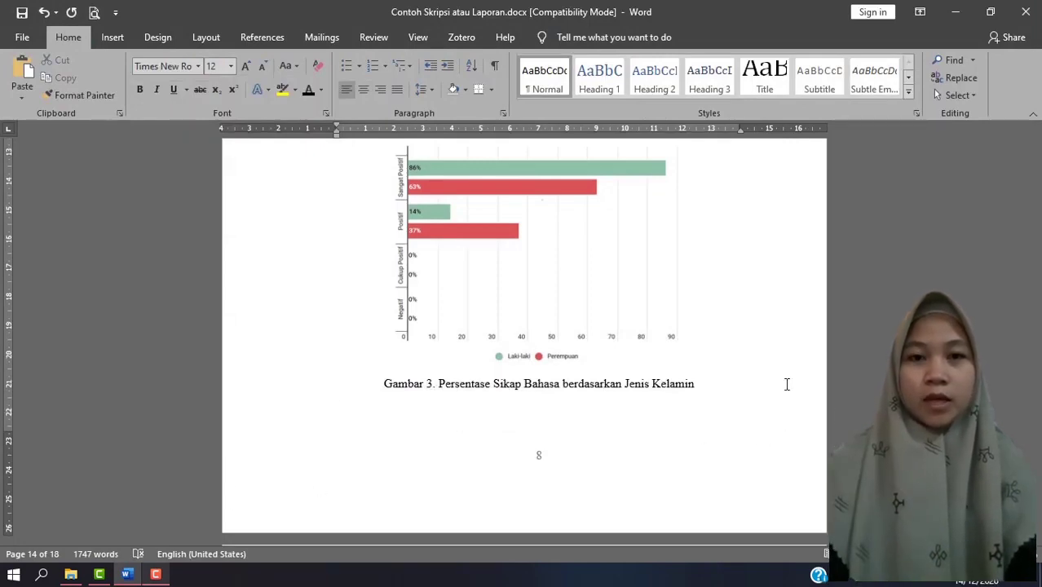
scroll(786, 384, "up", 20)
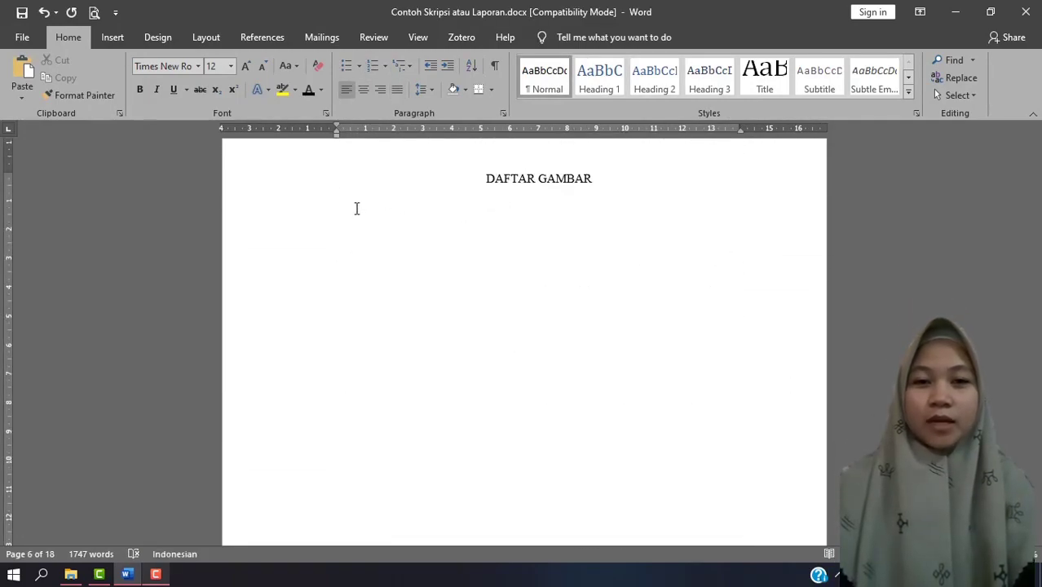
key("ctrl+e")
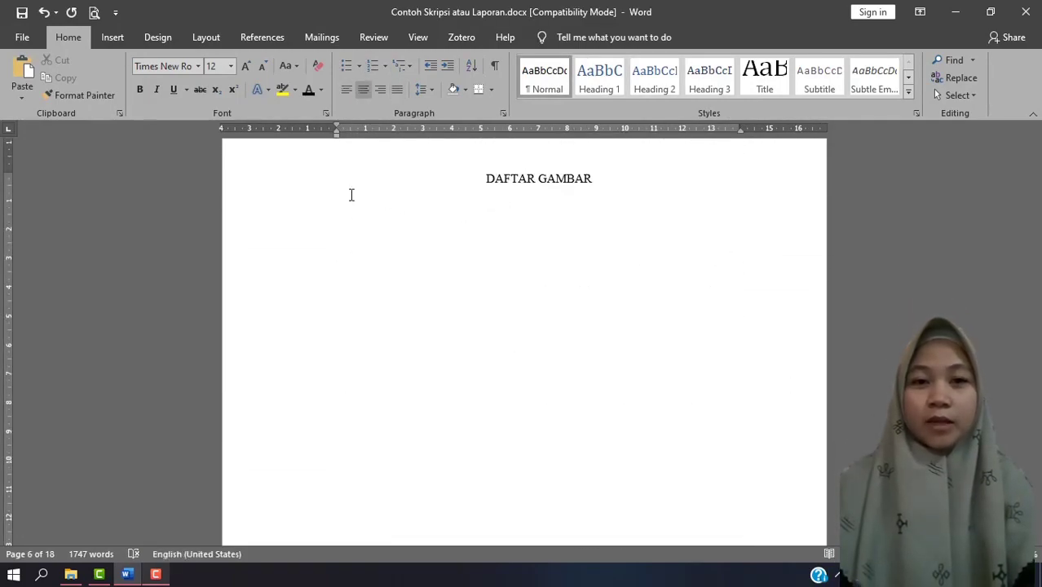
left_click(269, 40)
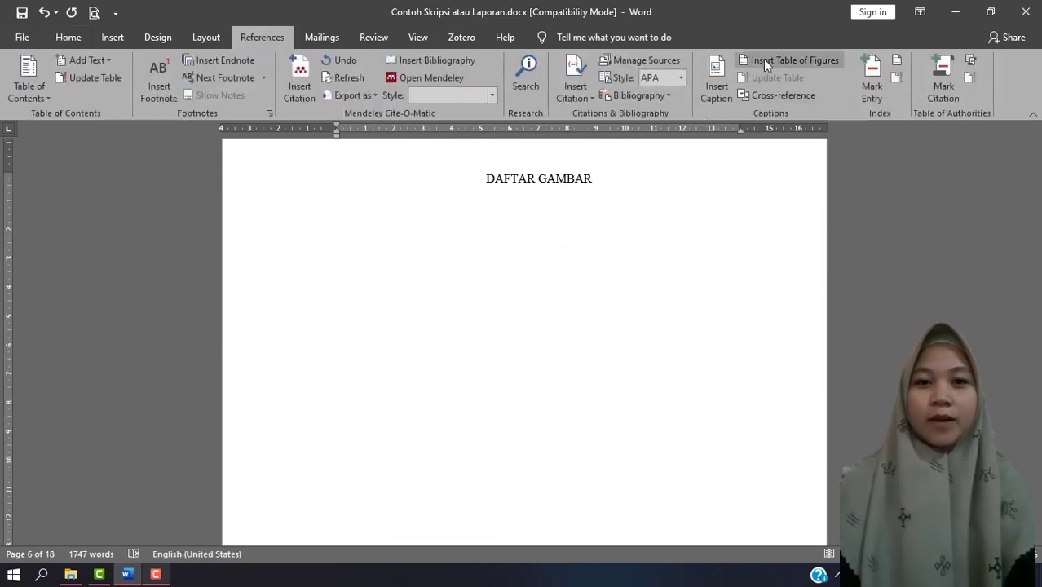
left_click(767, 61)
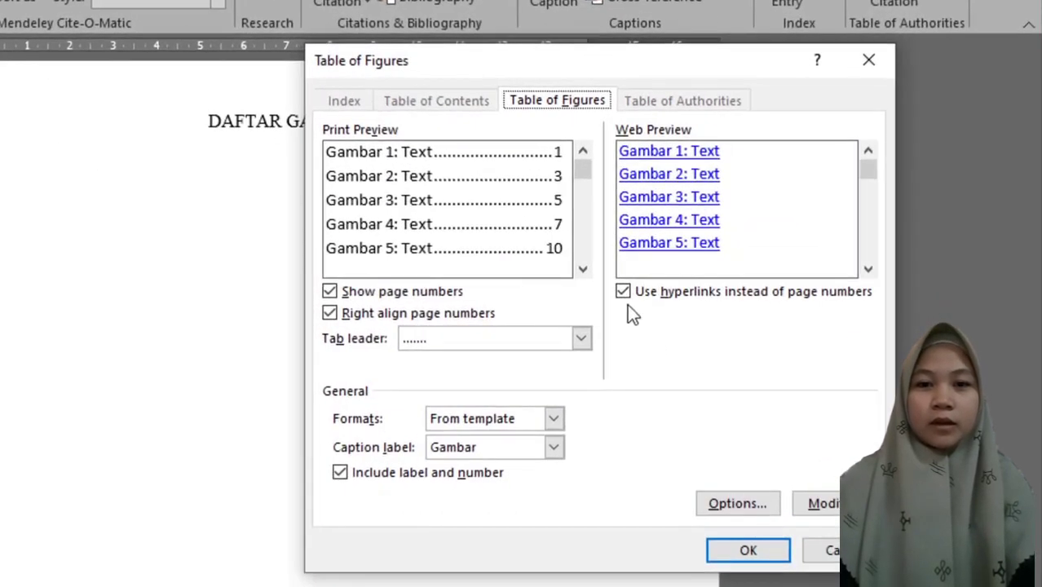
left_click(623, 292)
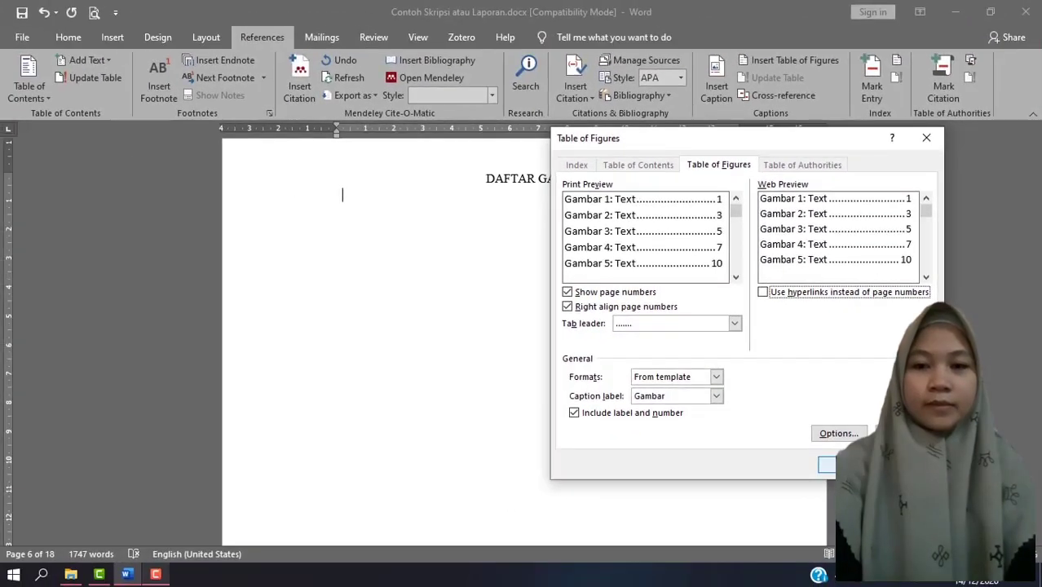
left_click(790, 512)
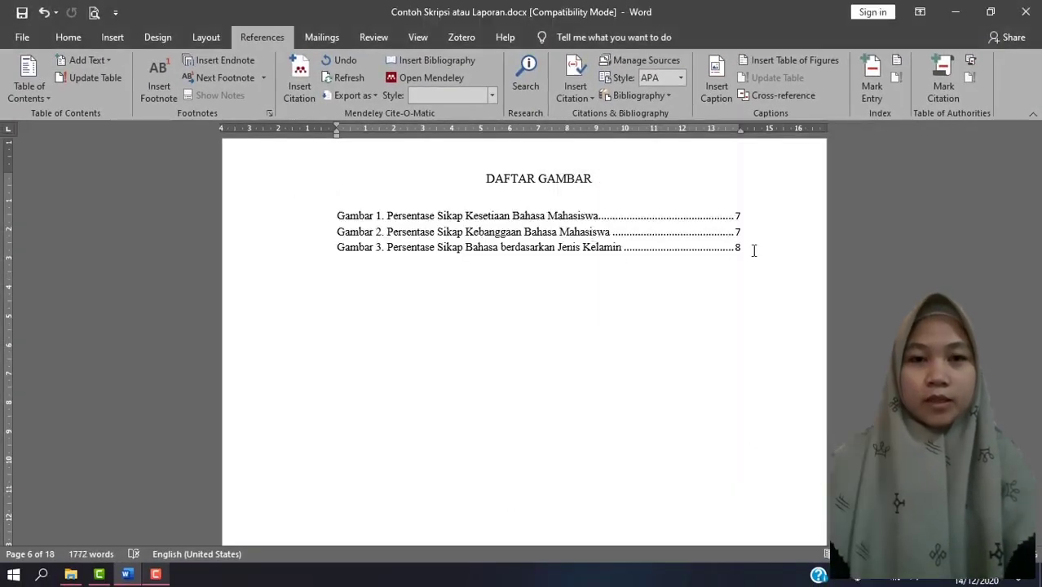
Set the line spacing of all entries in the list under DAFTAR GAMBAR to 1,5.
left_click_drag(754, 251, 339, 215)
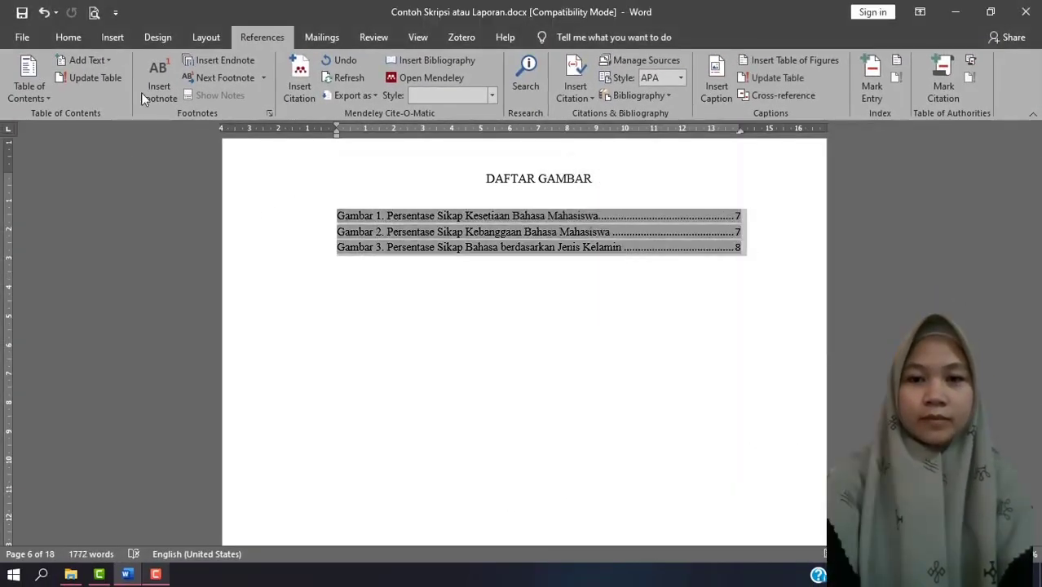
left_click(68, 37)
left_click(421, 89)
left_click(432, 125)
left_click(695, 385)
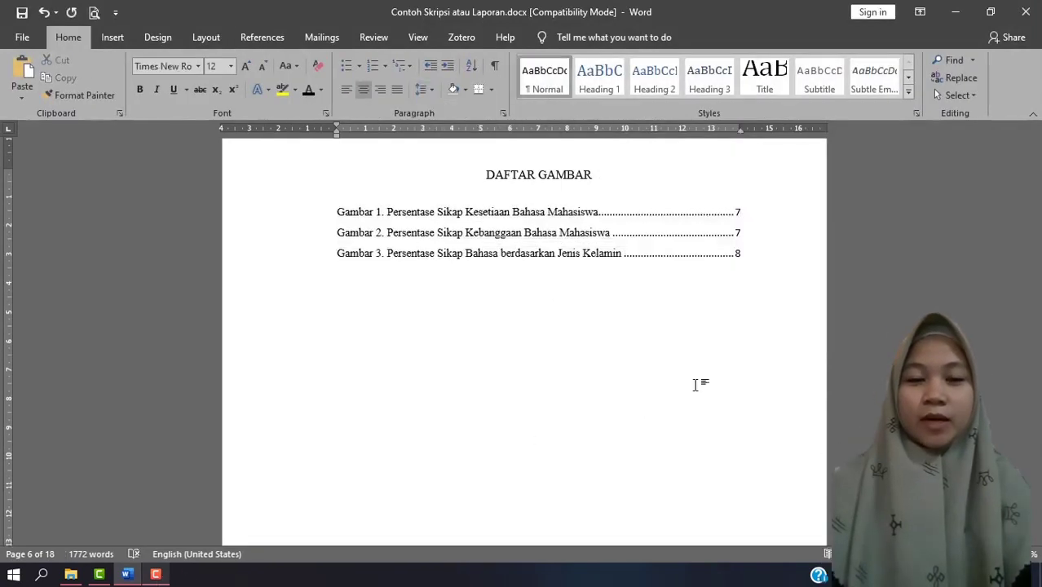
scroll(738, 367, "up", 3)
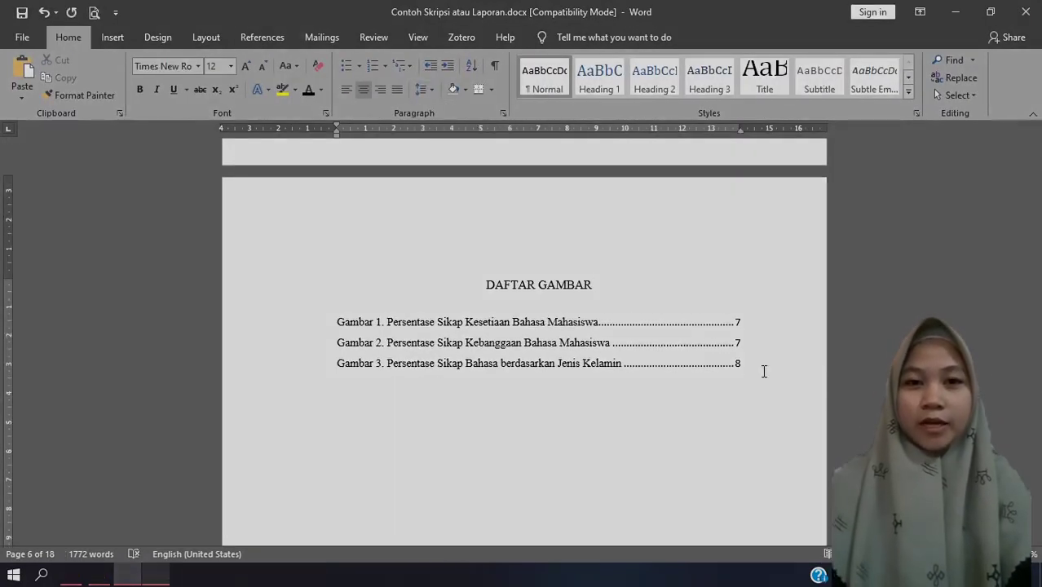